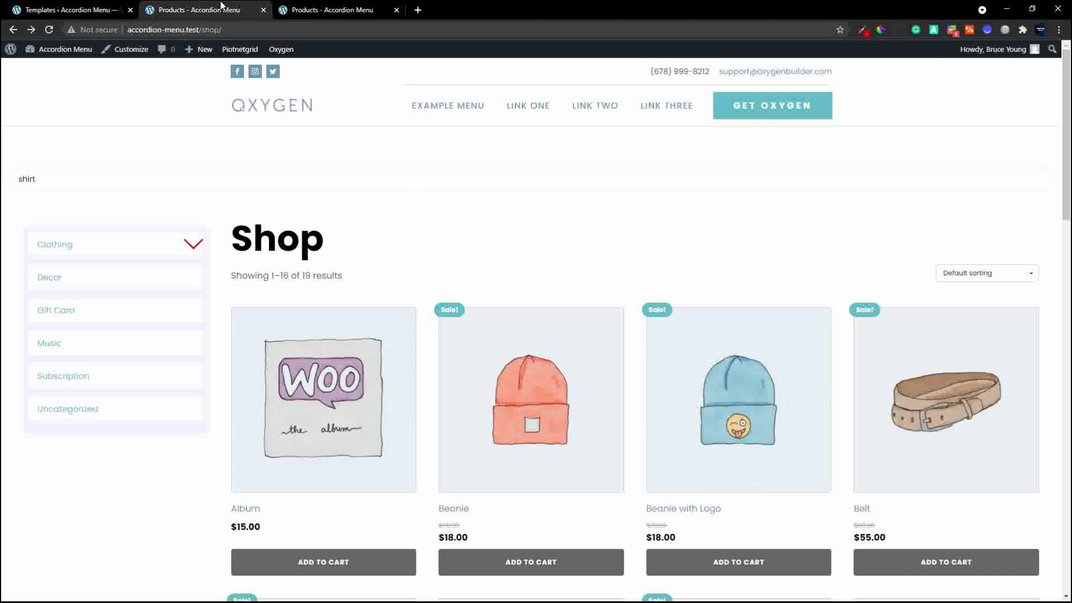
Step: Review the site's installed plugins and try the shop page's live product search with "shir"
click(91, 12)
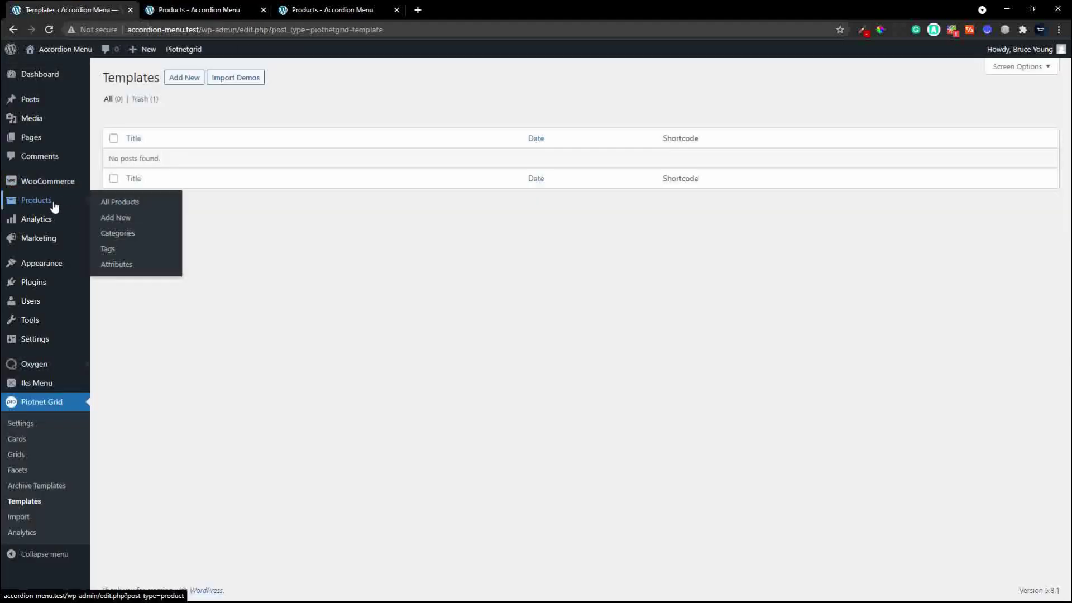
click(36, 283)
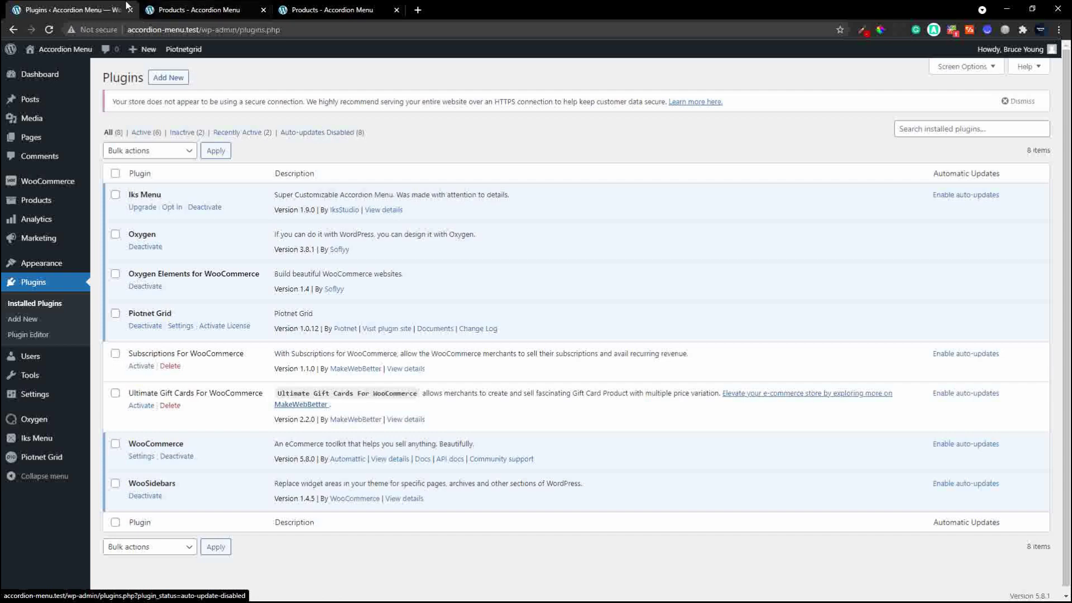
click(208, 11)
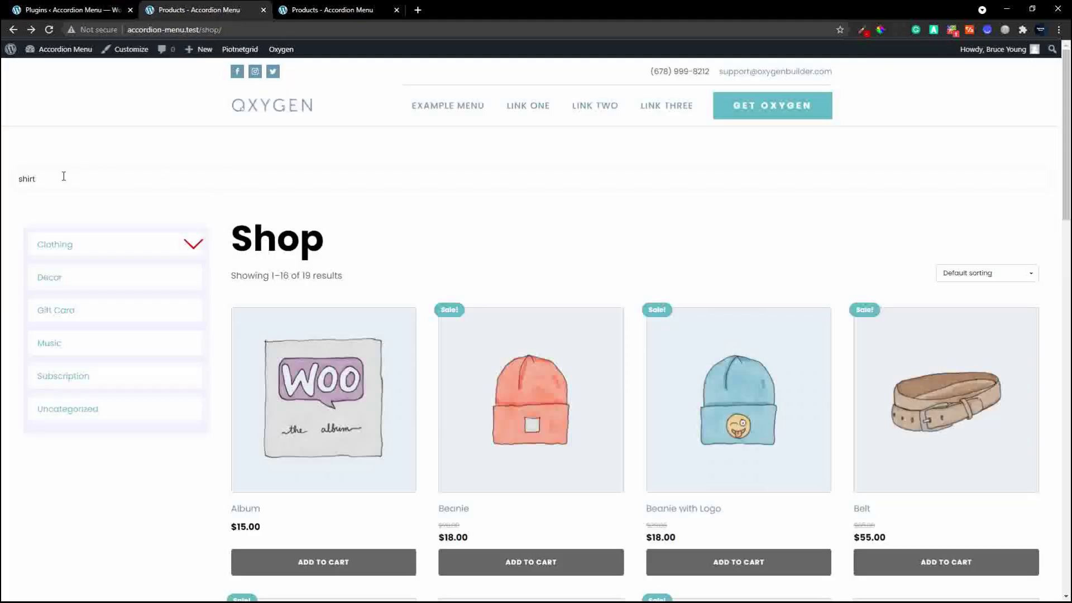
key(BackSpace)
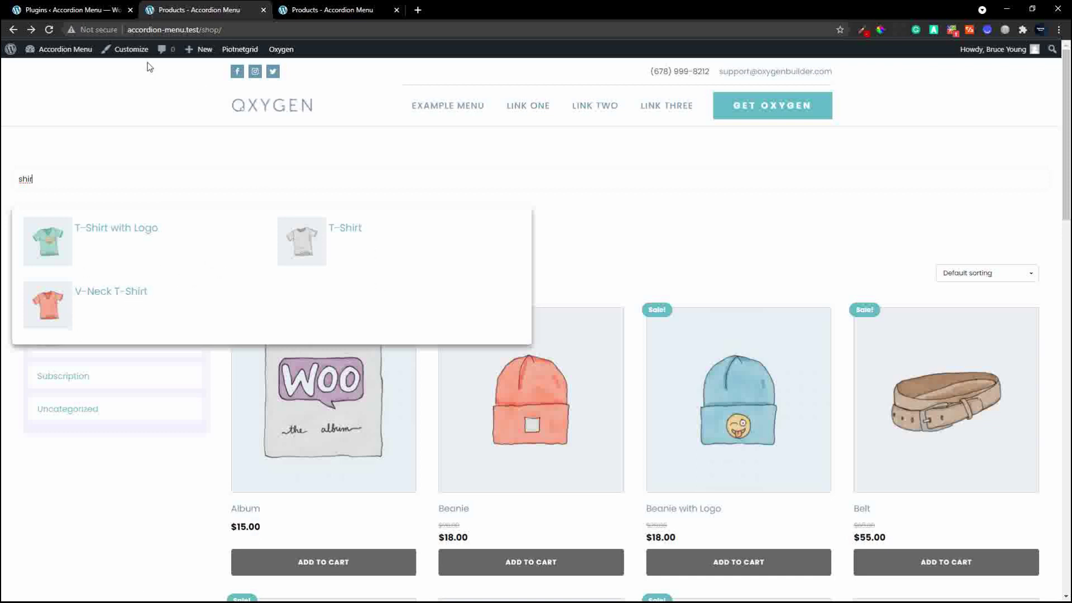
Step: Create and publish a new Piotnet Grid card titled "Search Product Card" from the WordPress dashboard
click(54, 51)
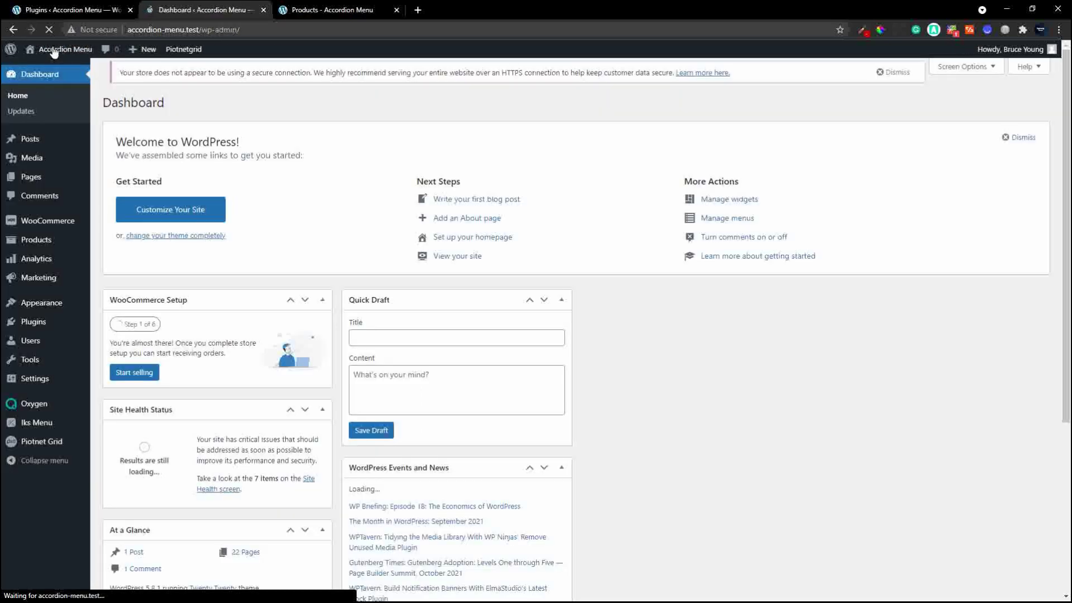
mouse_move(55, 442)
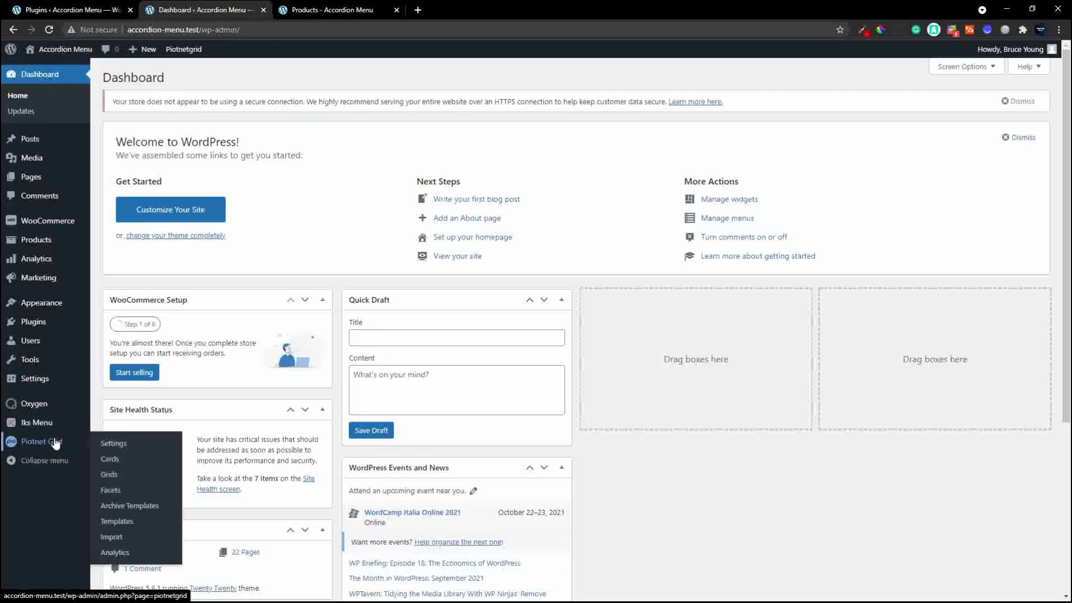
click(111, 461)
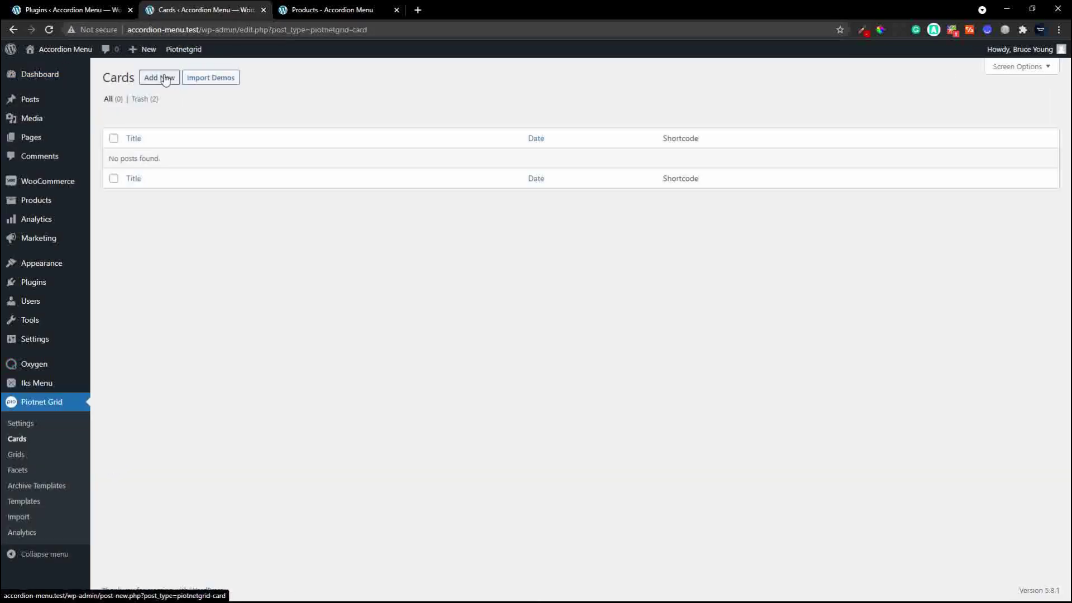
click(165, 80)
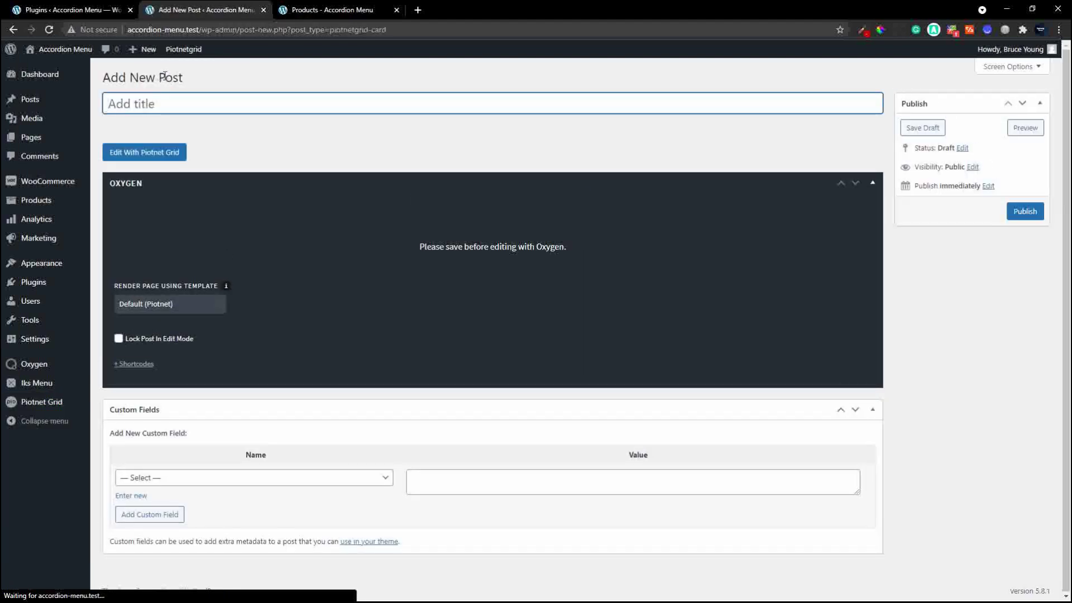
text(S)
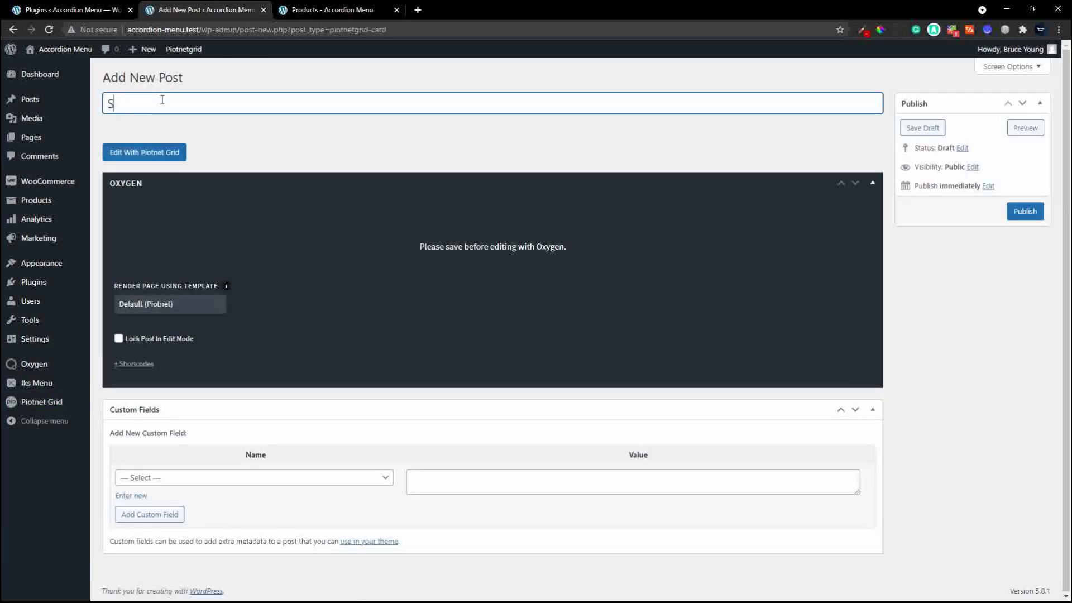
text(earch Card)
key(Left)
key(Left)
text(Product)
click(1026, 215)
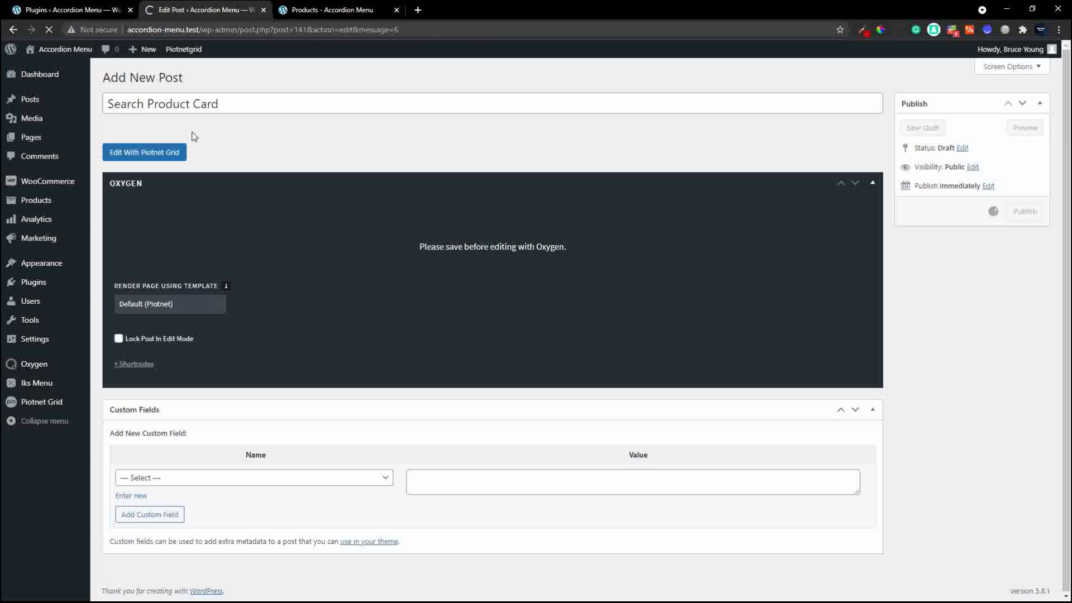
Step: Open the card in the Piotnet Grid editor and add a section containing an image widget with a text widget below it
click(159, 186)
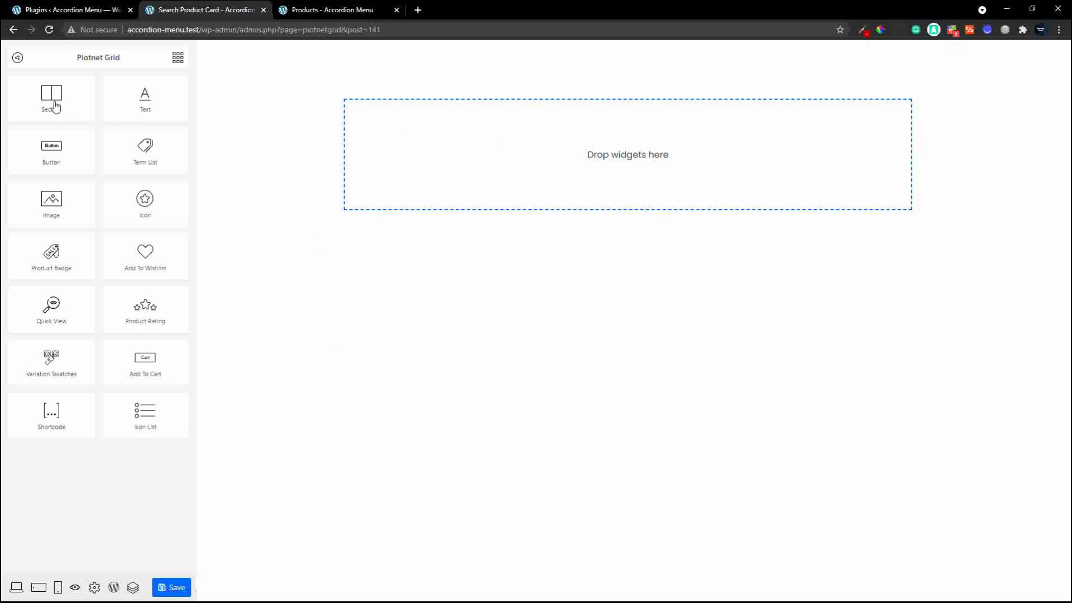
drag(65, 93, 657, 130)
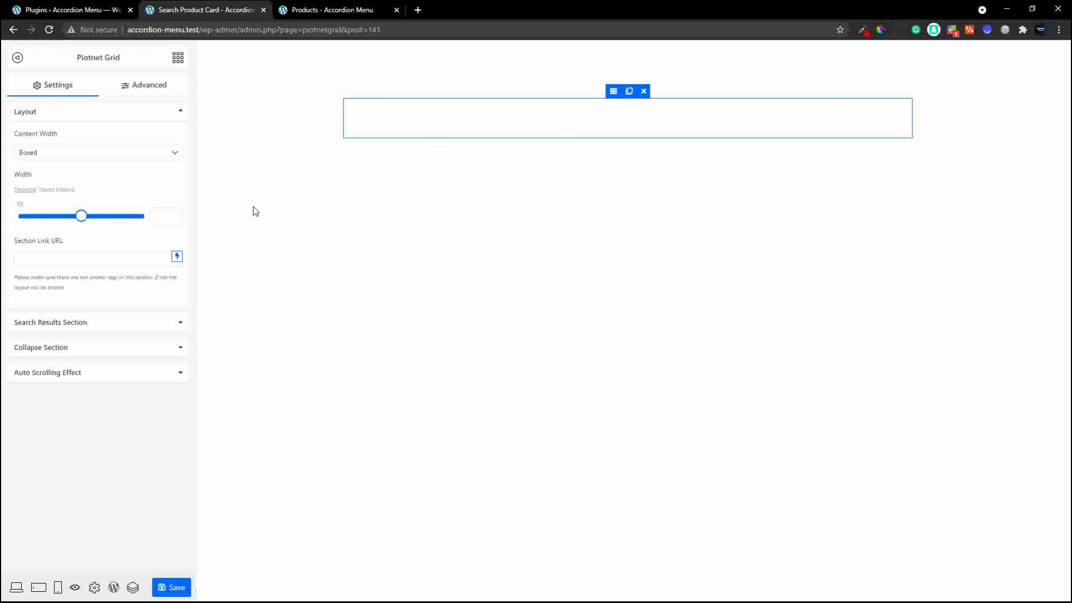
click(178, 58)
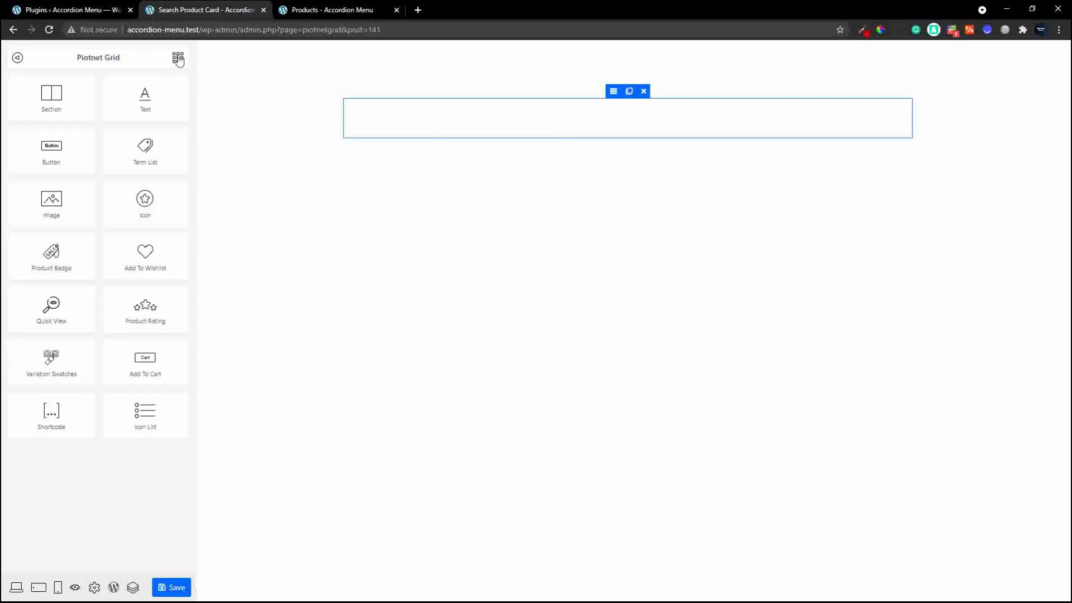
drag(61, 211, 651, 127)
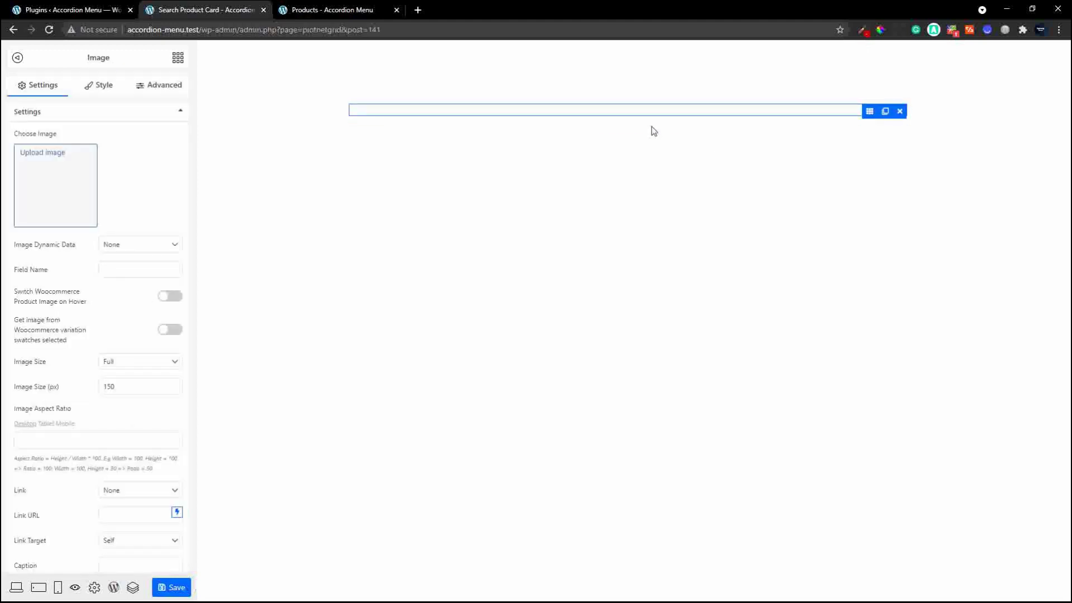
click(178, 58)
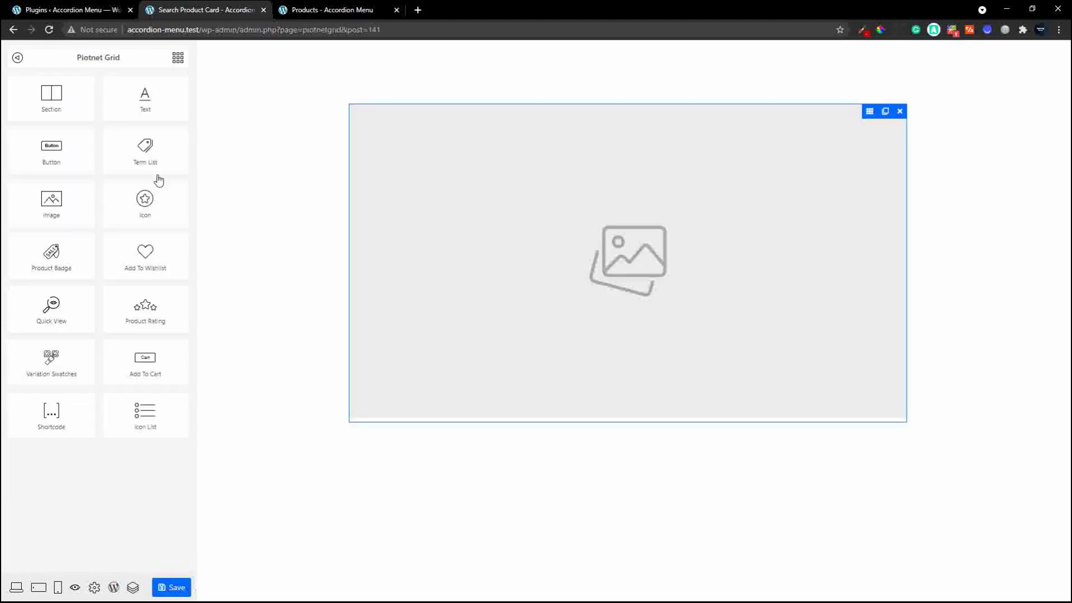
drag(146, 103, 598, 427)
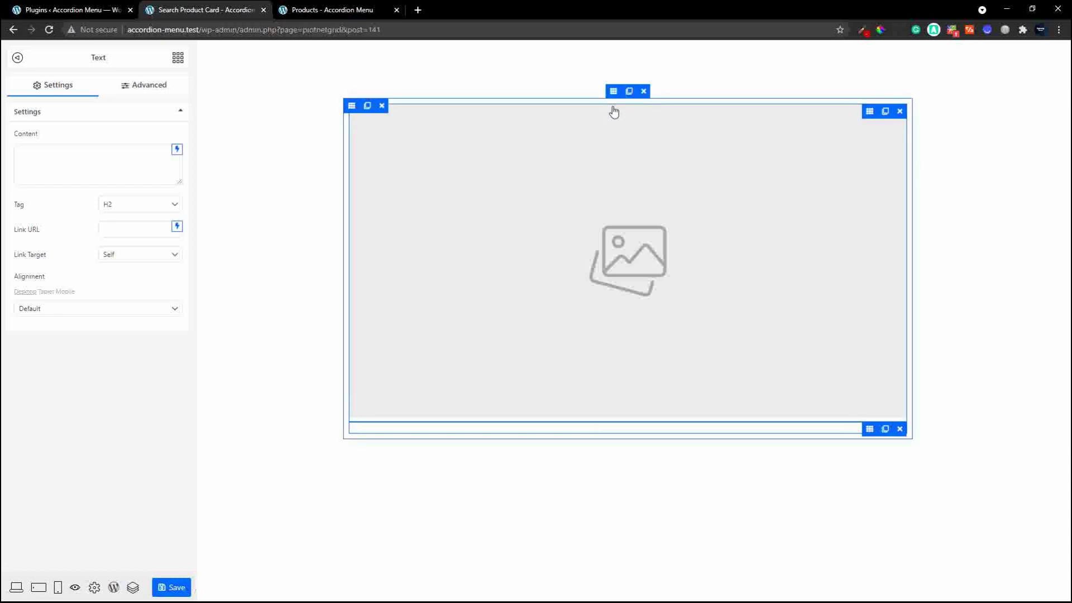
Step: Set the image widget's dynamic data to Featured Image and its image size to Shop Thumbnail - 100 x 100
click(575, 228)
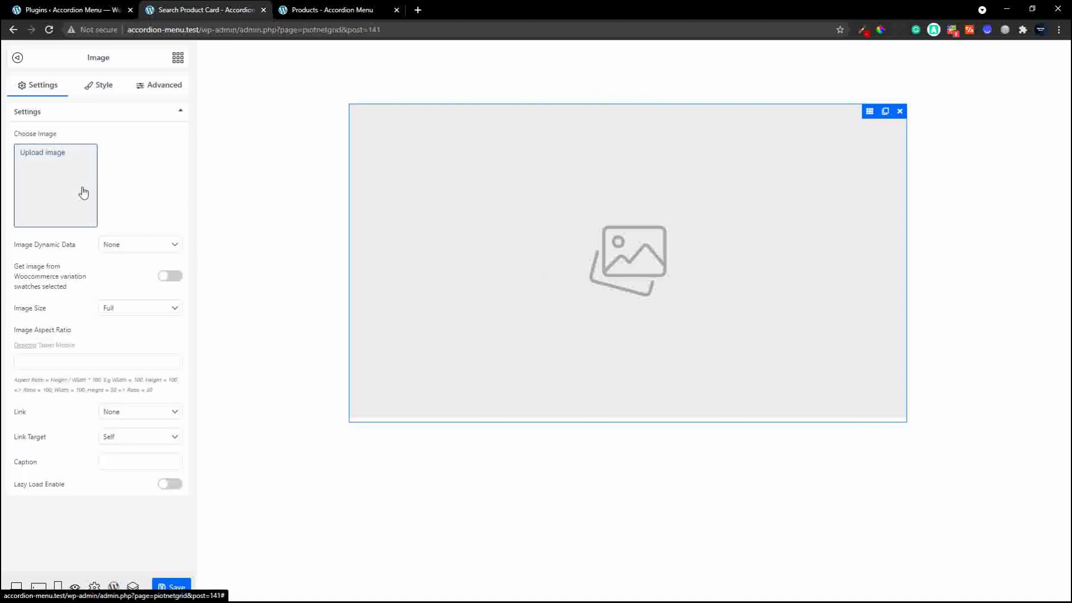
click(148, 245)
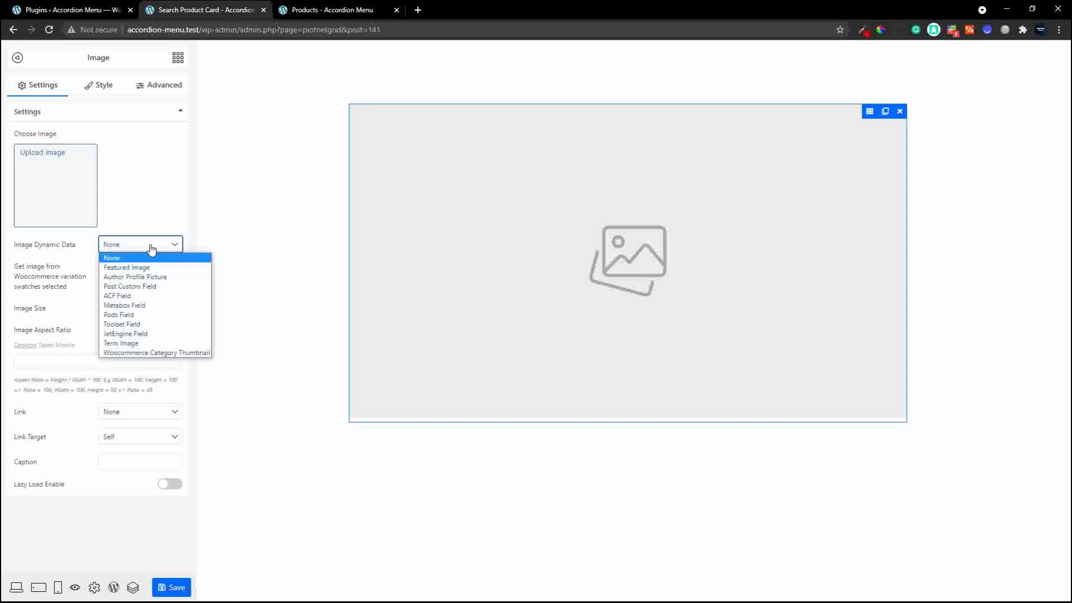
click(134, 267)
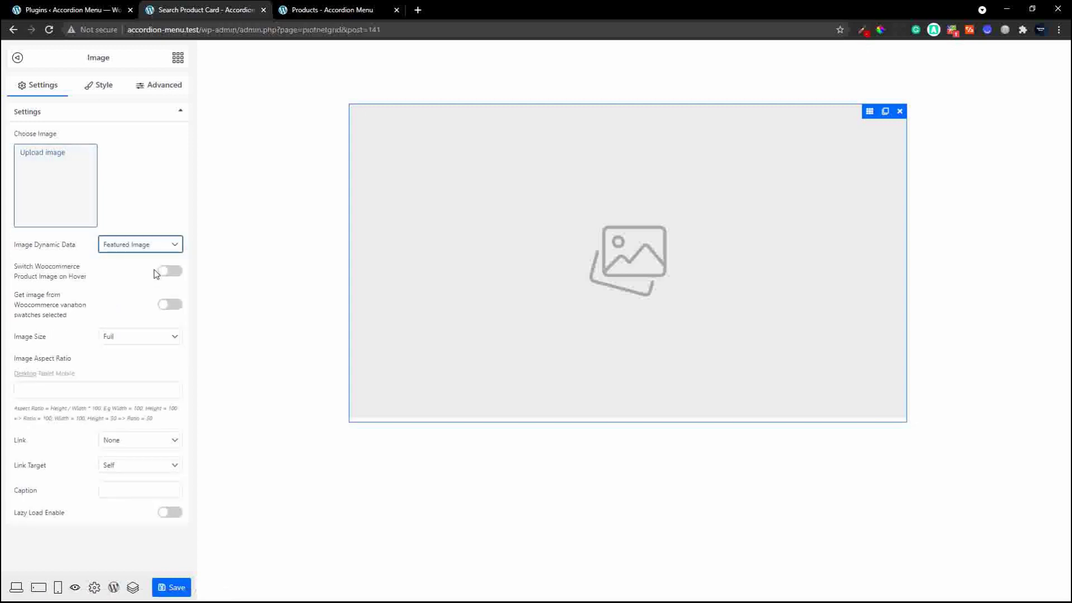
click(145, 342)
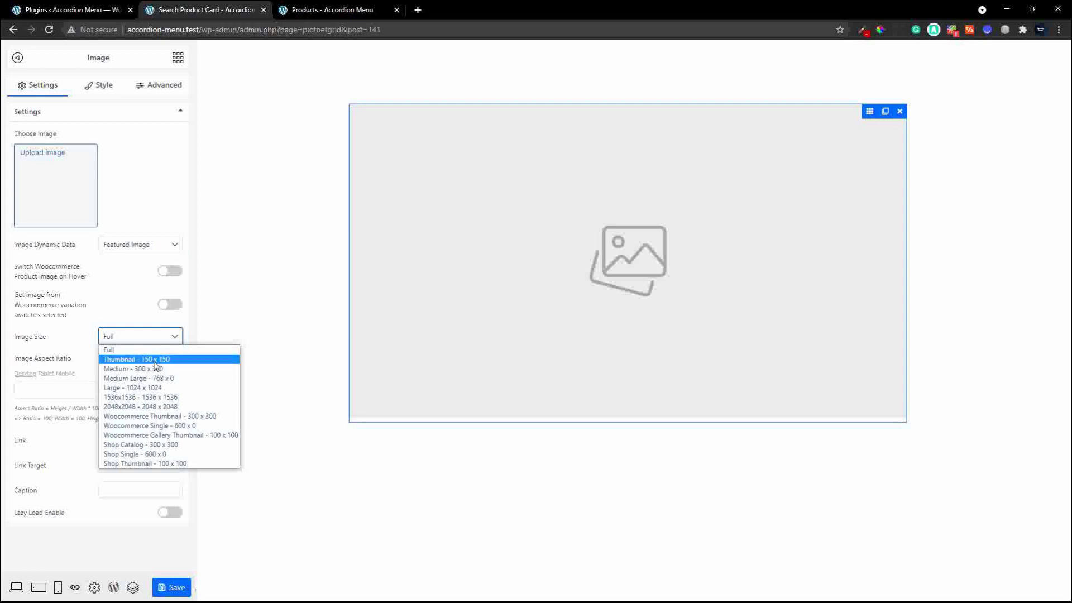
click(153, 465)
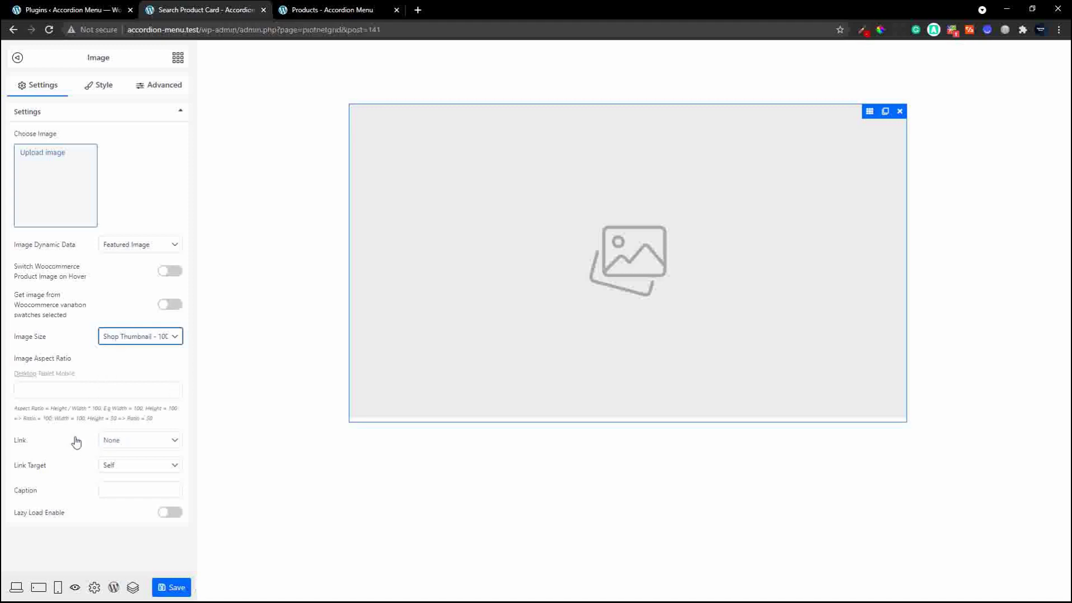
Step: Link the image to a custom URL using the dynamic Post URL value
click(177, 445)
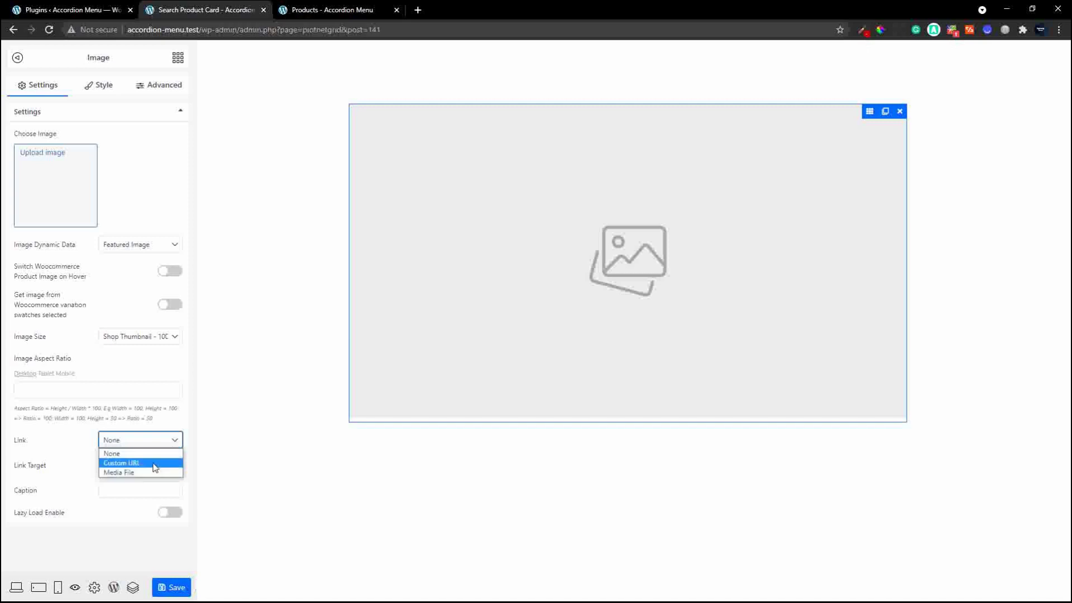
click(156, 464)
click(177, 462)
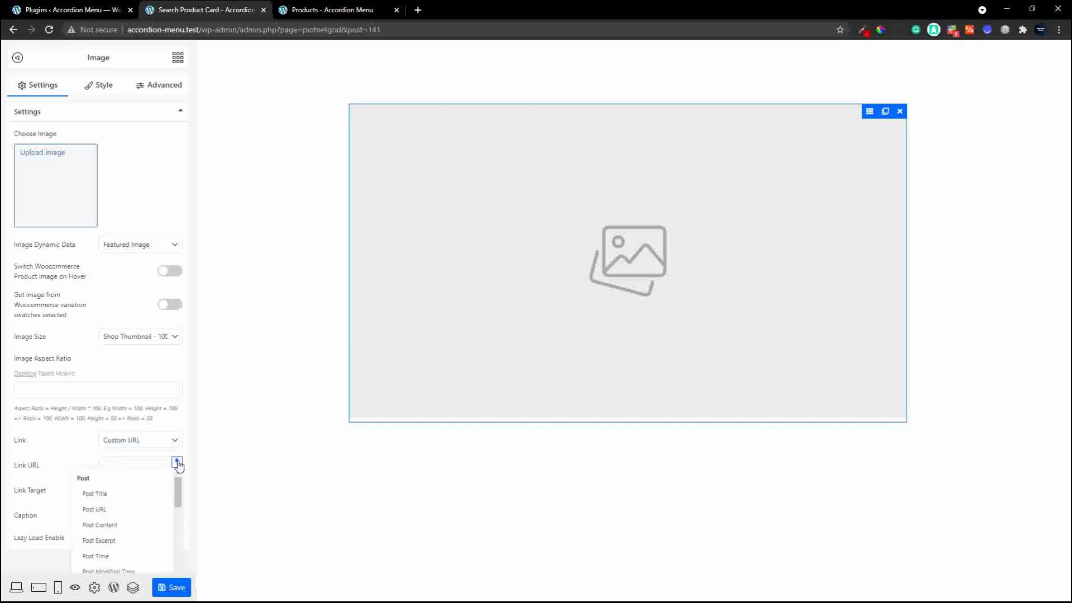
click(122, 511)
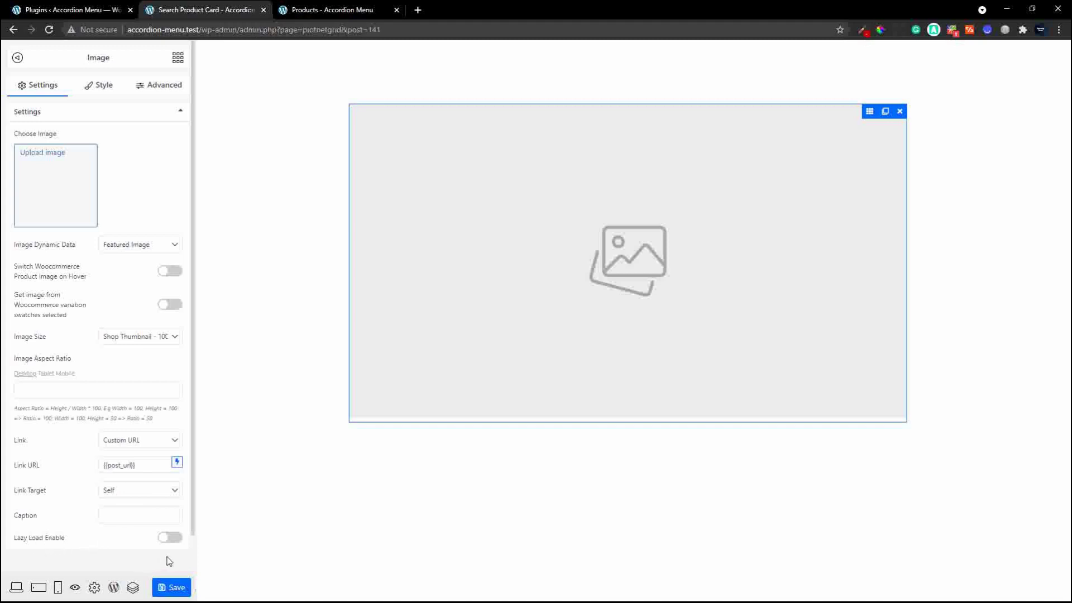
Step: Set the image widget's desktop width to 100px in its advanced style settings
click(165, 88)
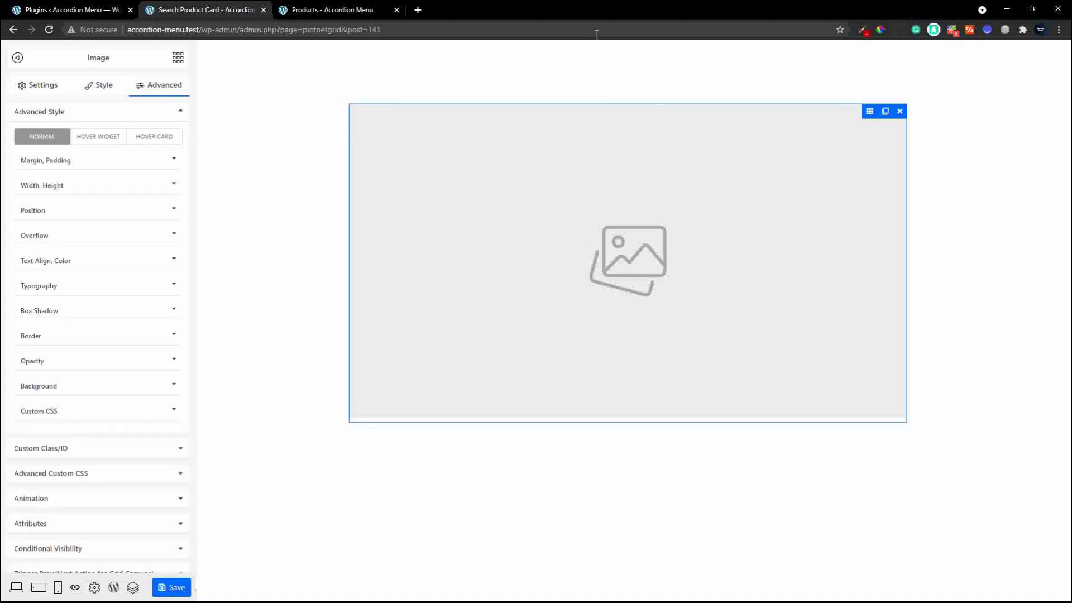
click(169, 184)
click(47, 240)
text(100)
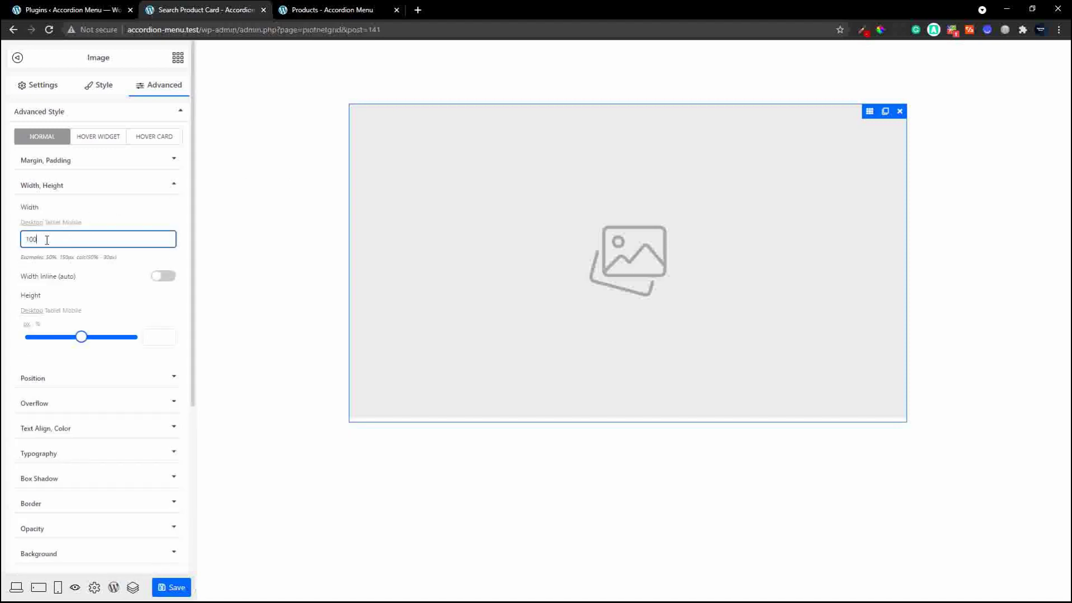
click(167, 214)
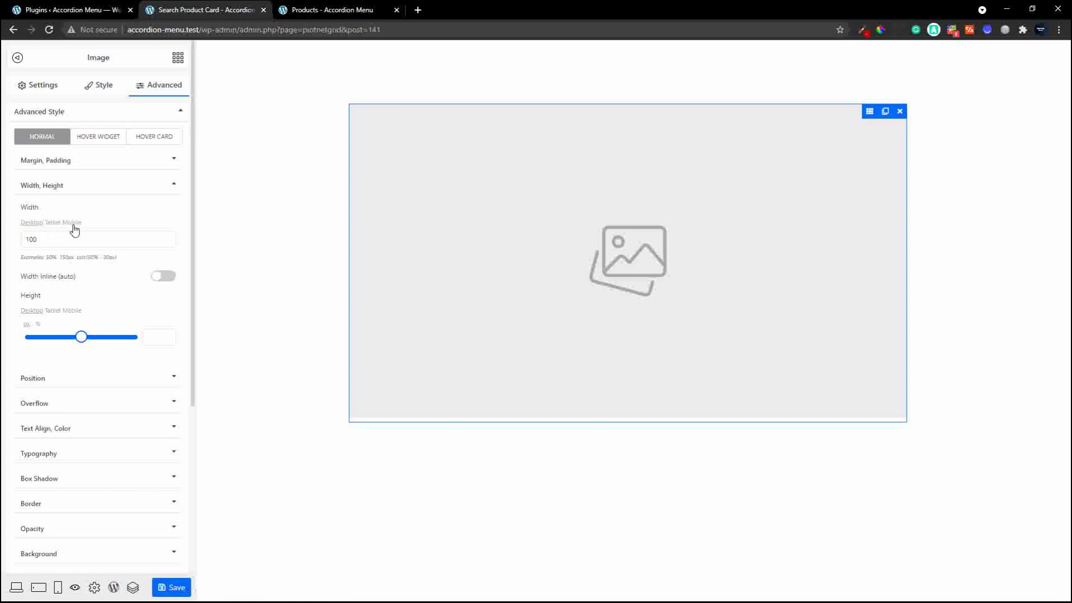
click(59, 235)
text(px)
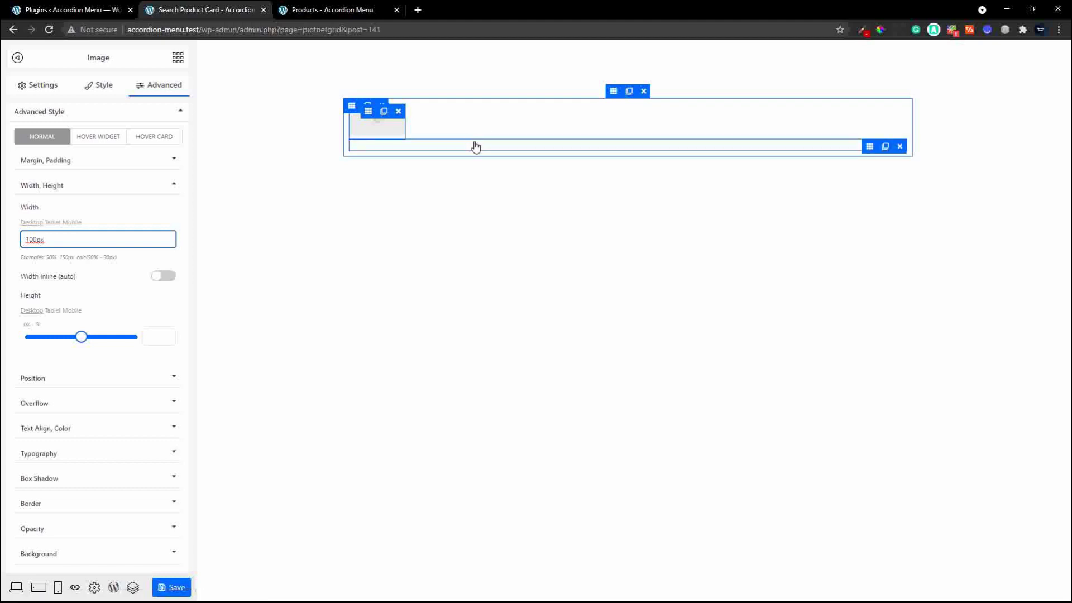
Step: Set the text widget's content to the dynamic WooCommerce product title and its link URL to the dynamic Post URL
click(475, 147)
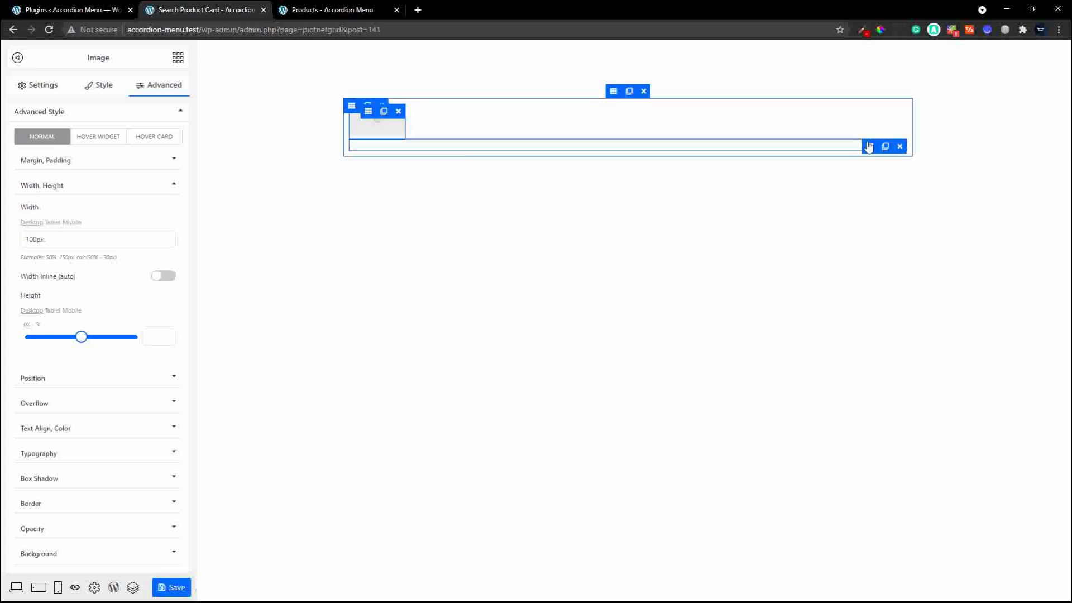
click(868, 146)
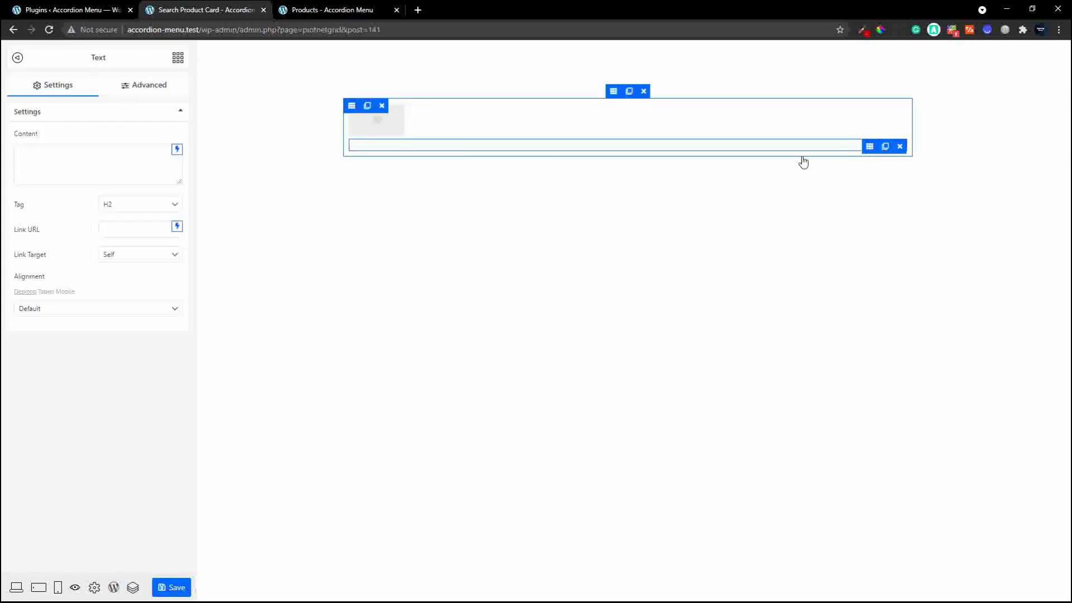
click(176, 149)
drag(177, 179, 191, 249)
click(125, 255)
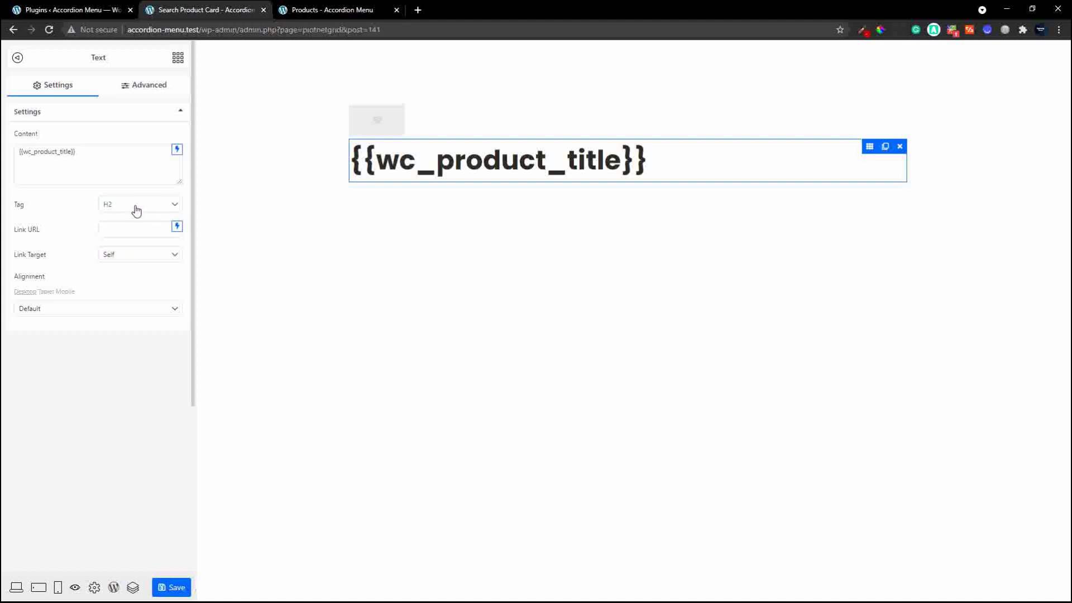
click(177, 228)
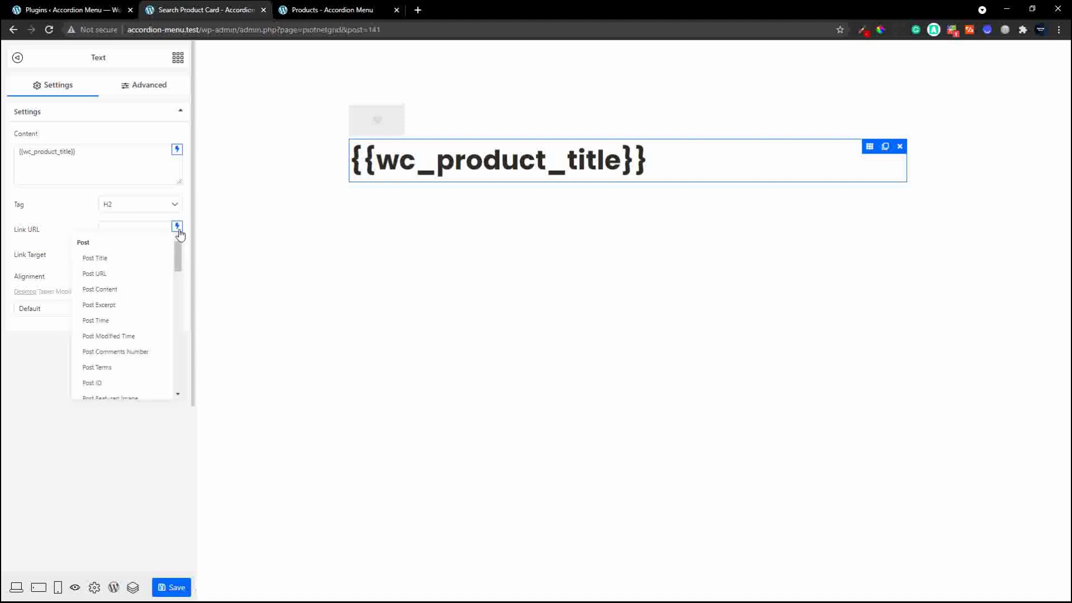
click(119, 275)
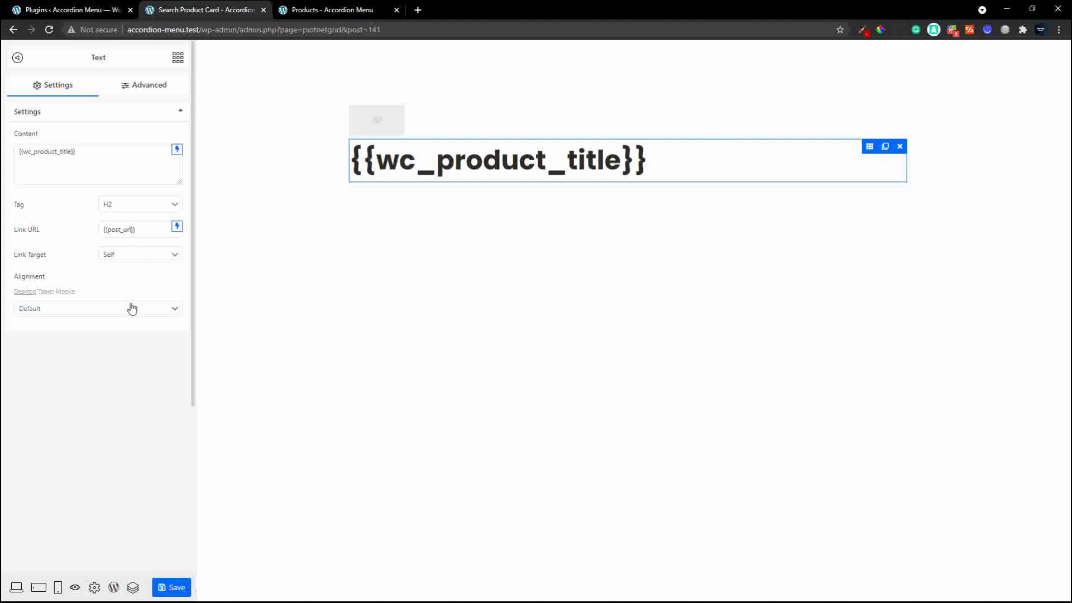
Step: Set the product title text widget's desktop width to 85% in its advanced style settings
click(153, 89)
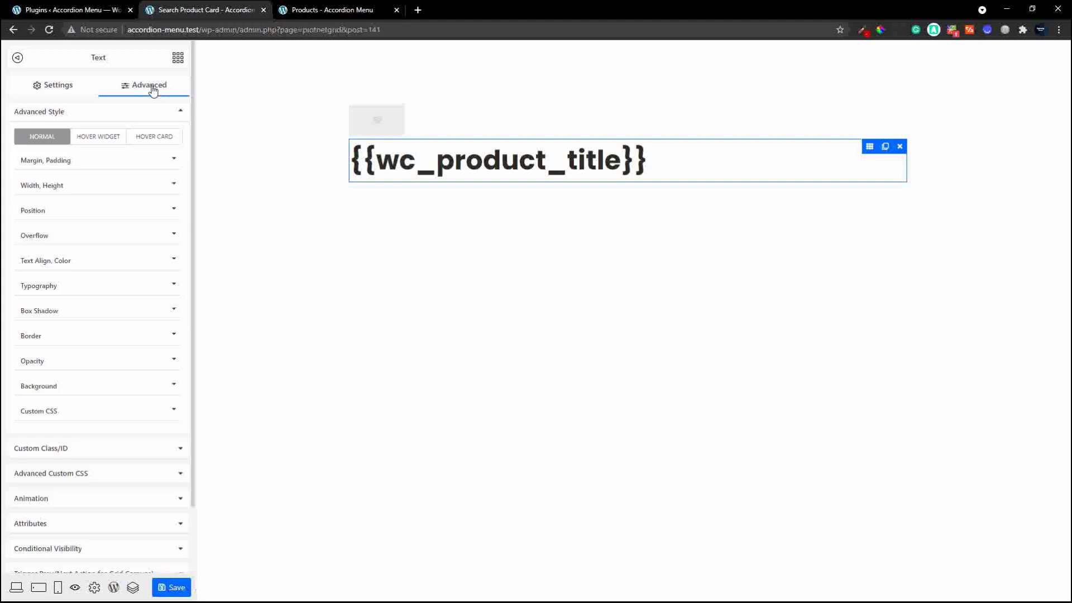
click(62, 191)
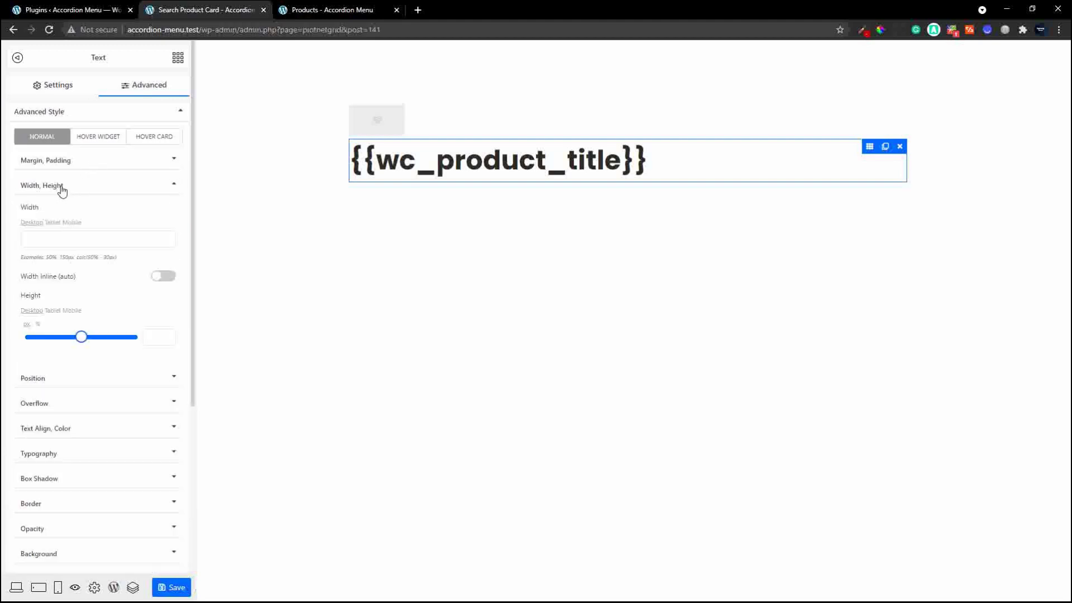
click(47, 240)
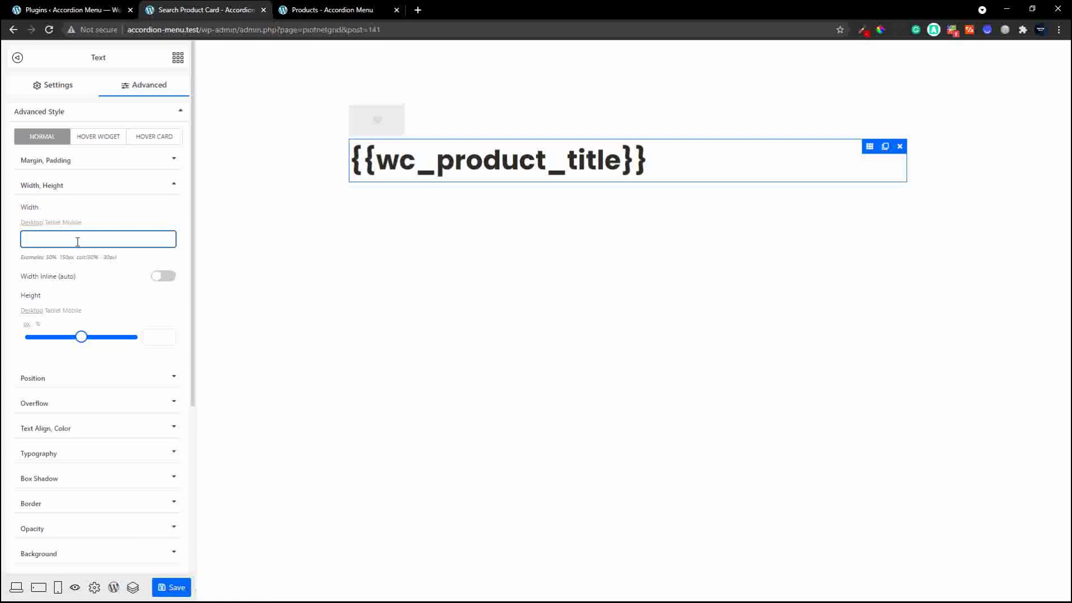
text(85%)
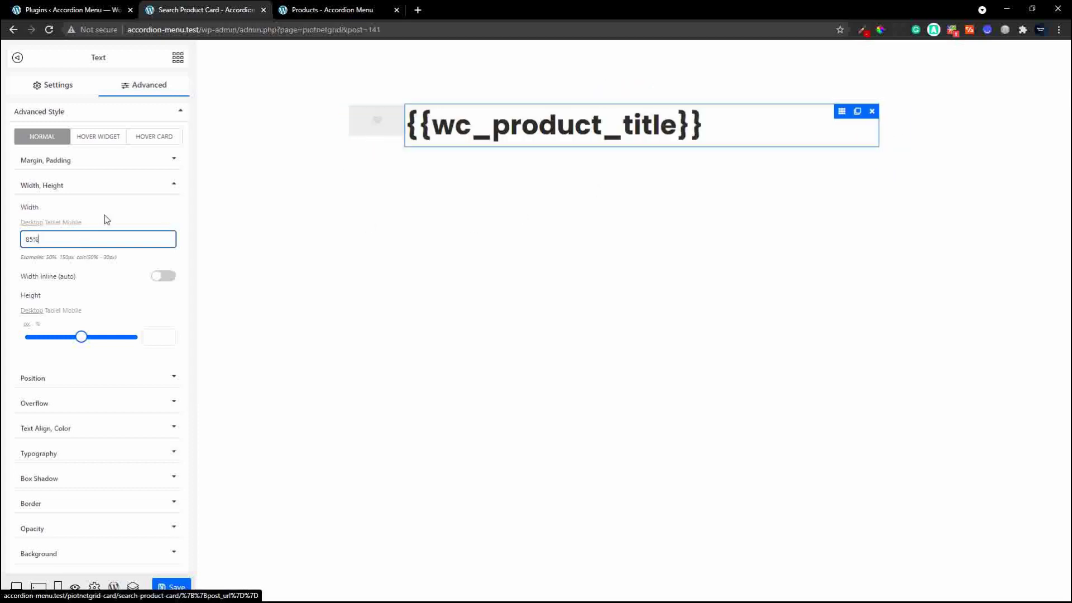
Step: Set the image widget's desktop width to 15%
click(379, 150)
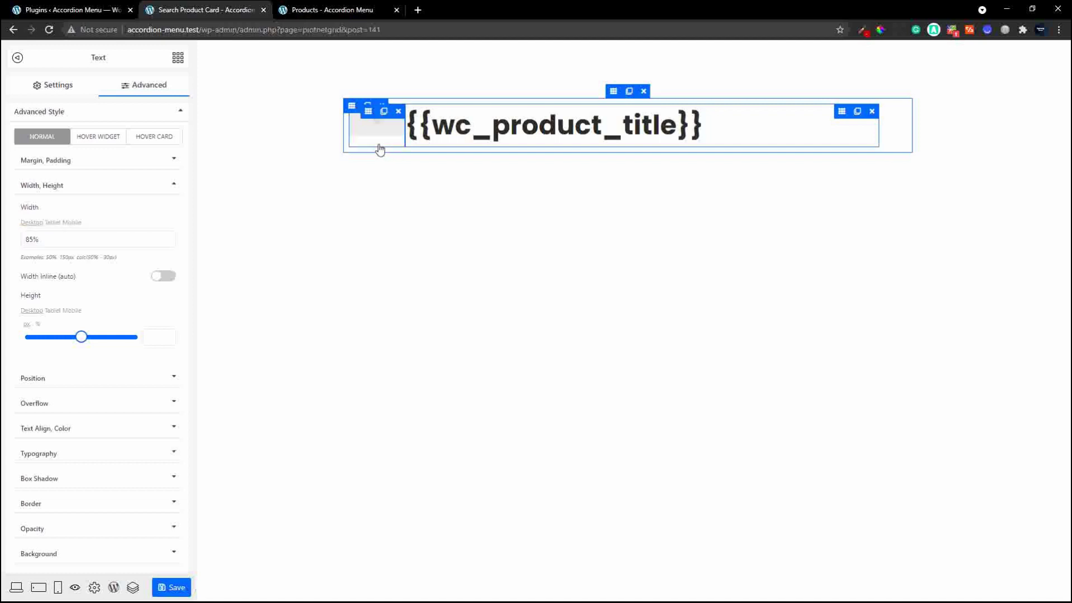
click(369, 116)
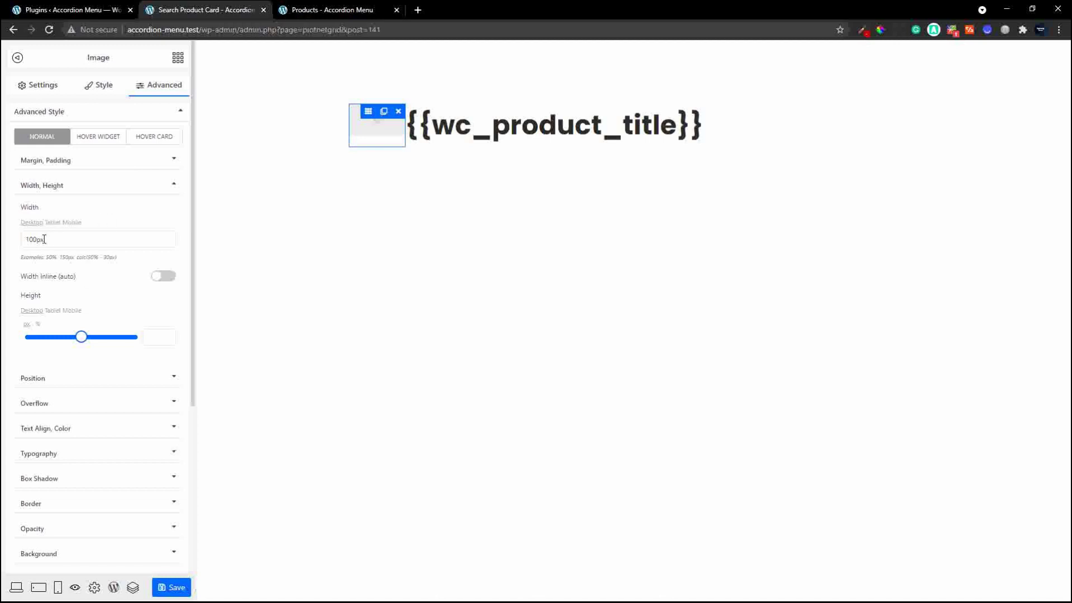
drag(44, 239, 11, 242)
text(15)
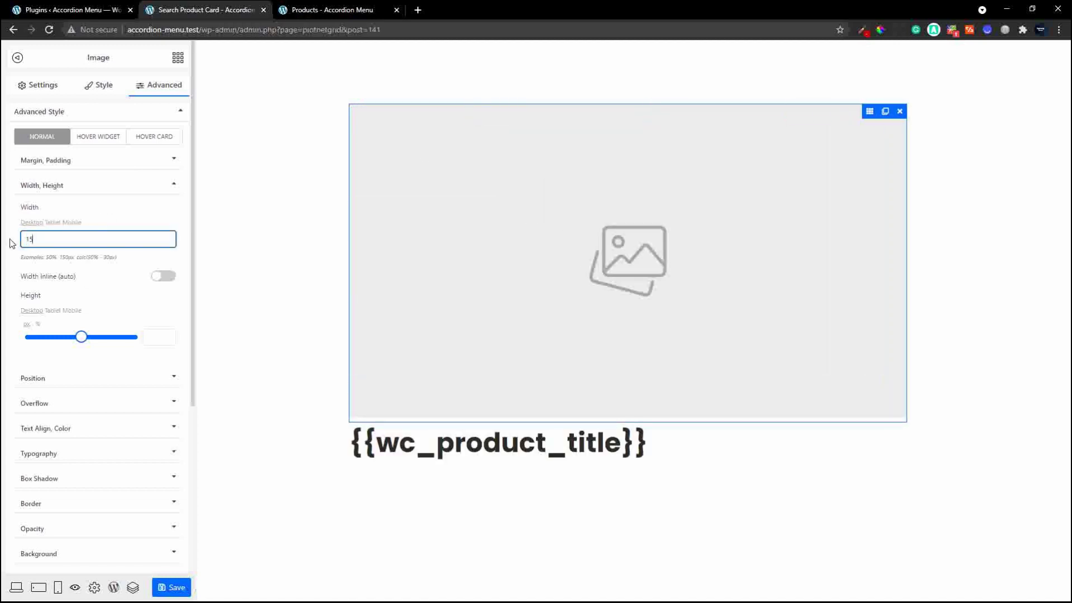
text(%)
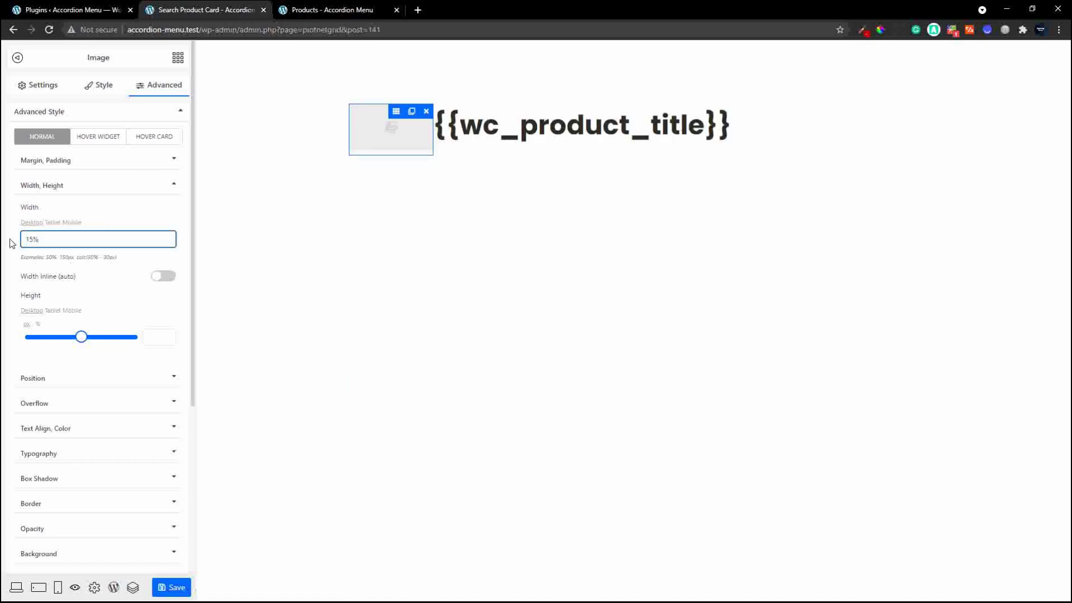
Step: Set the product title text's typography to weight 400 Normal and desktop size 18
click(631, 130)
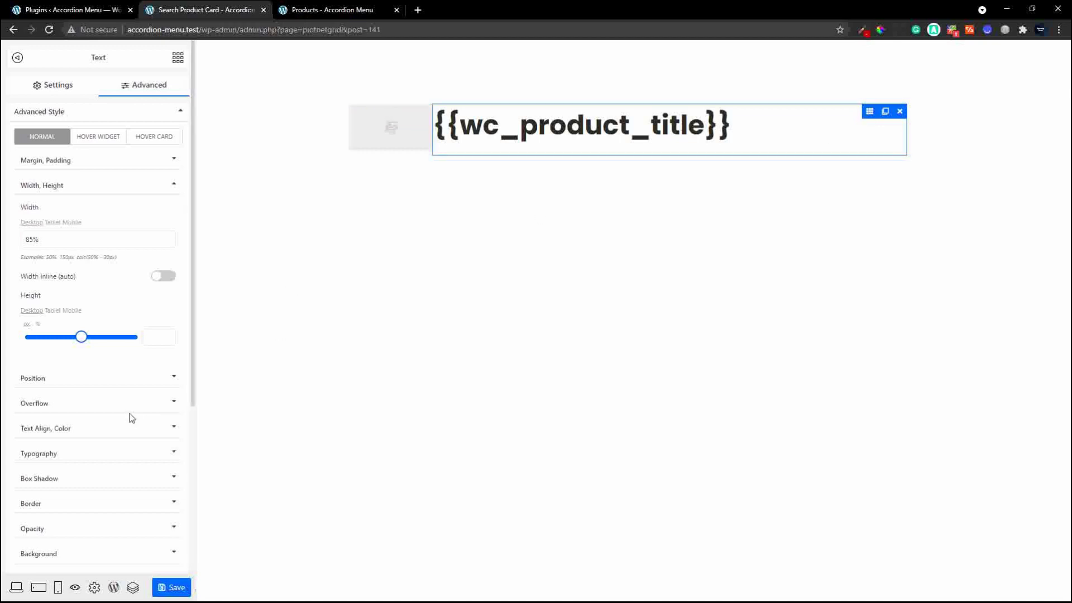
click(172, 453)
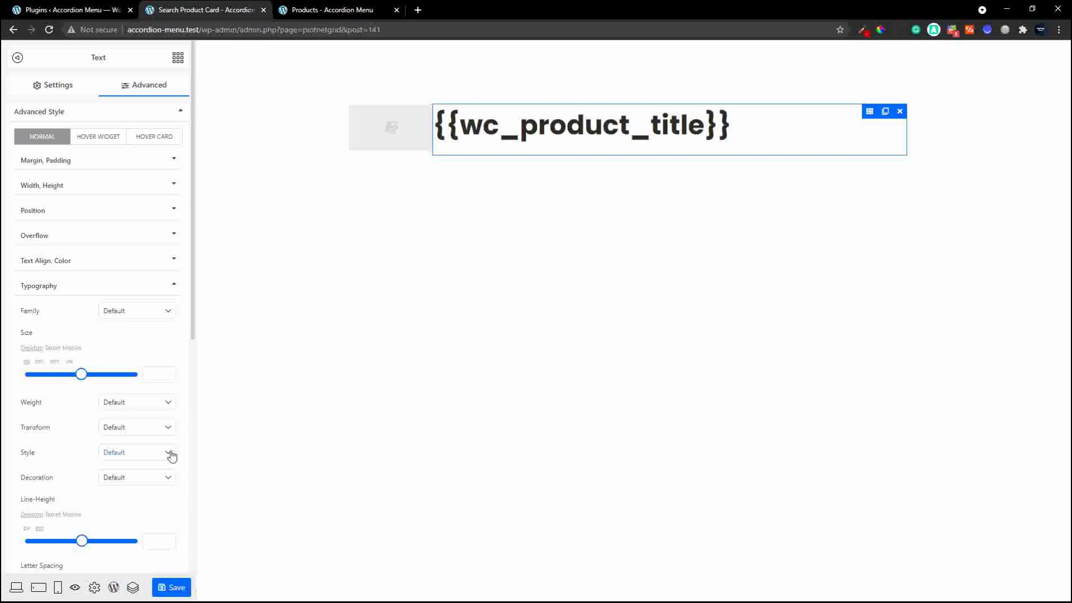
click(148, 402)
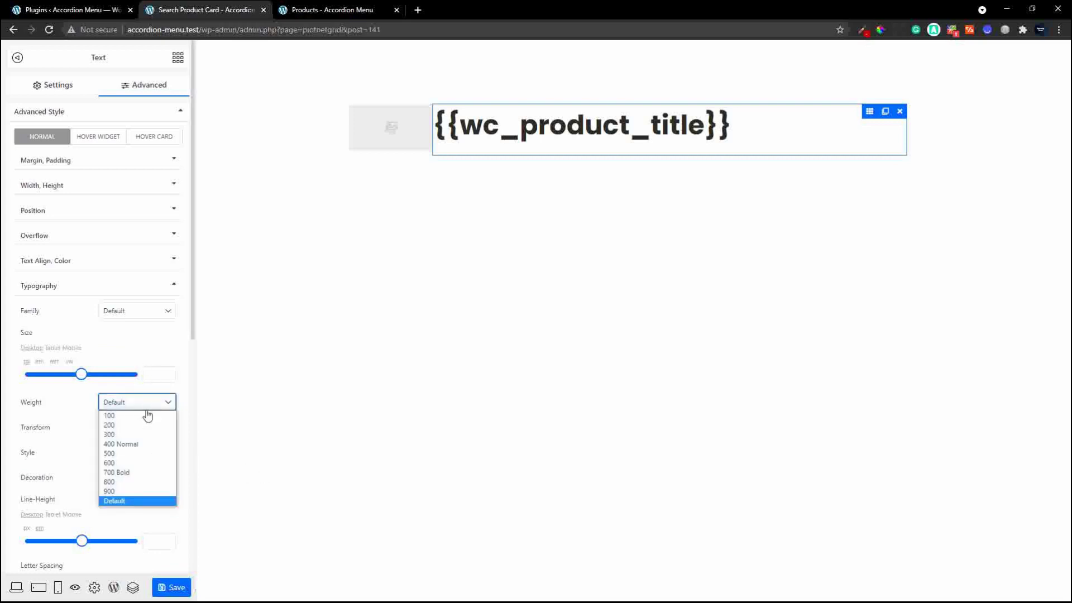
click(133, 444)
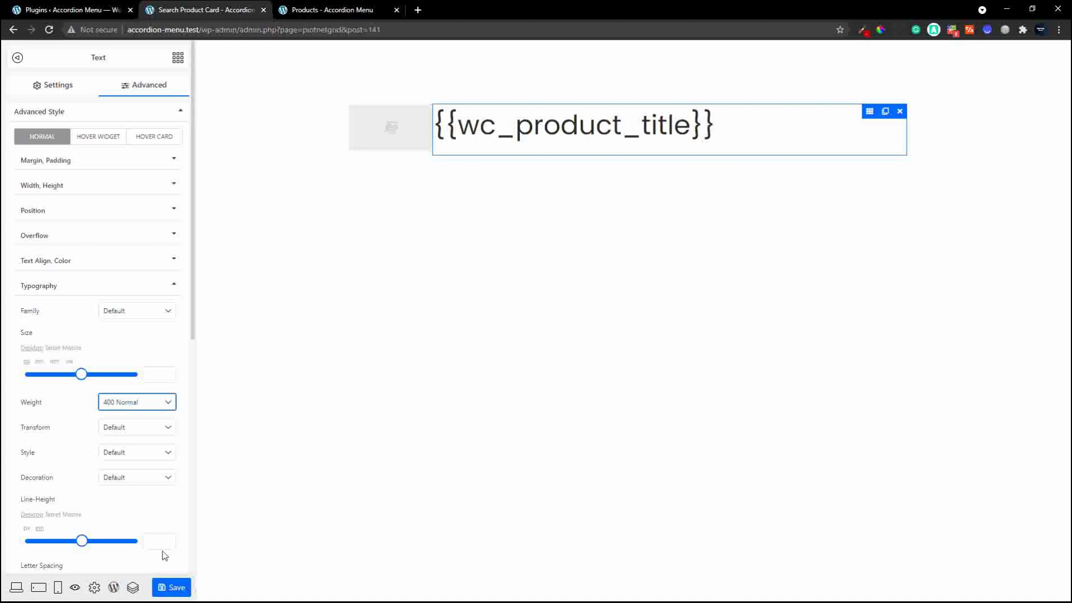
scroll(148, 480, down, 2)
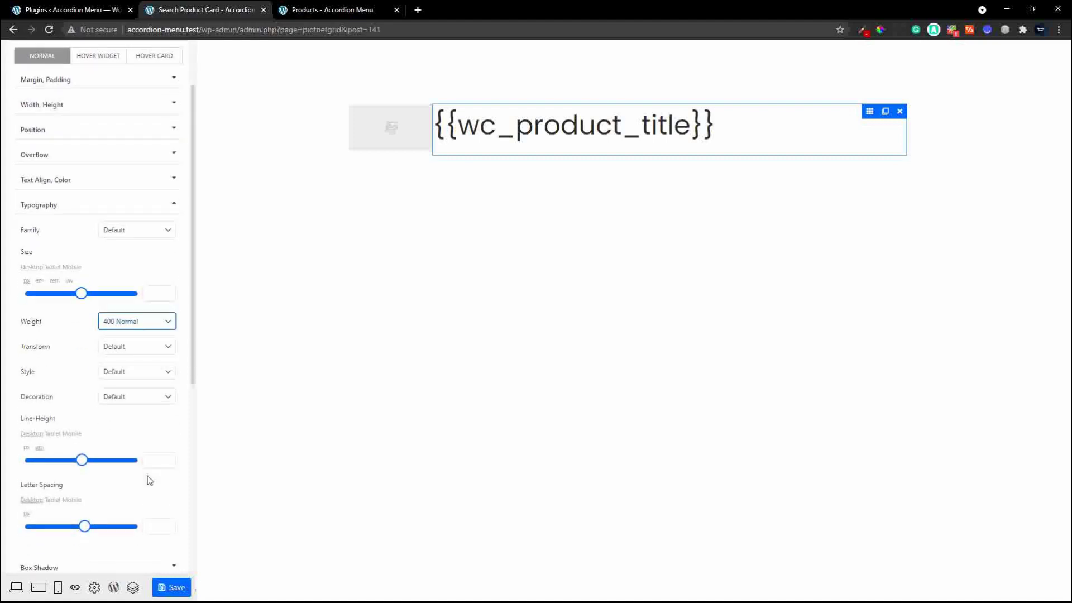
scroll(149, 479, up, 2)
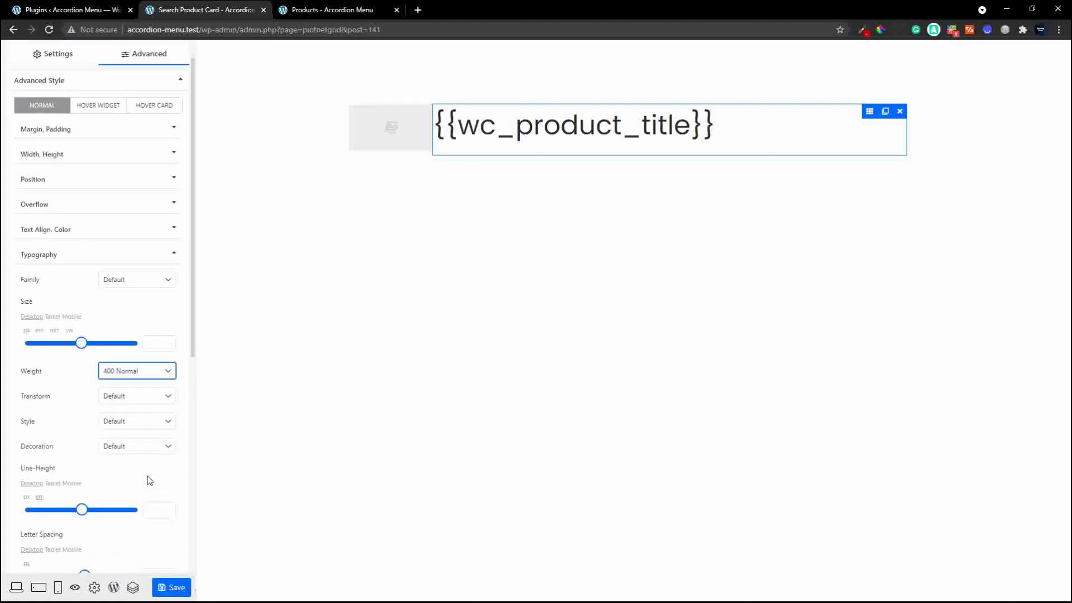
click(167, 346)
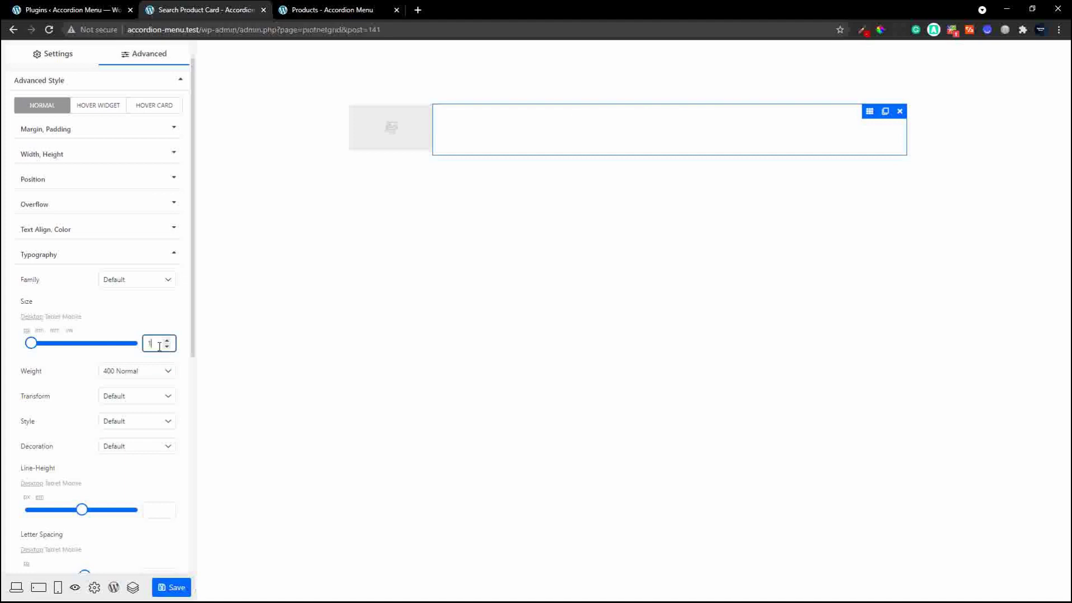
text(6)
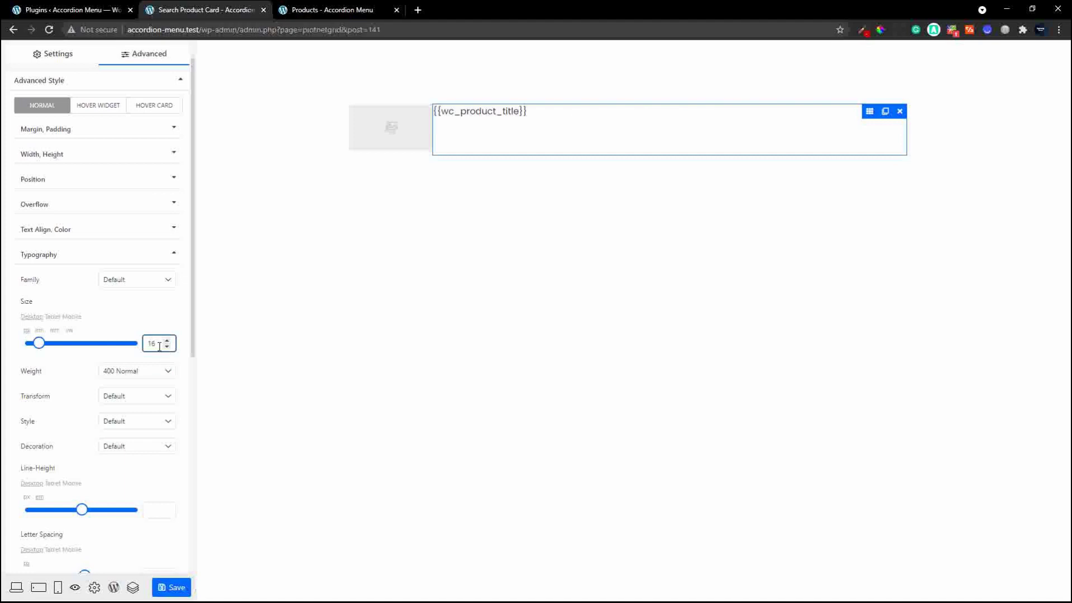
key(Up)
key(Up)
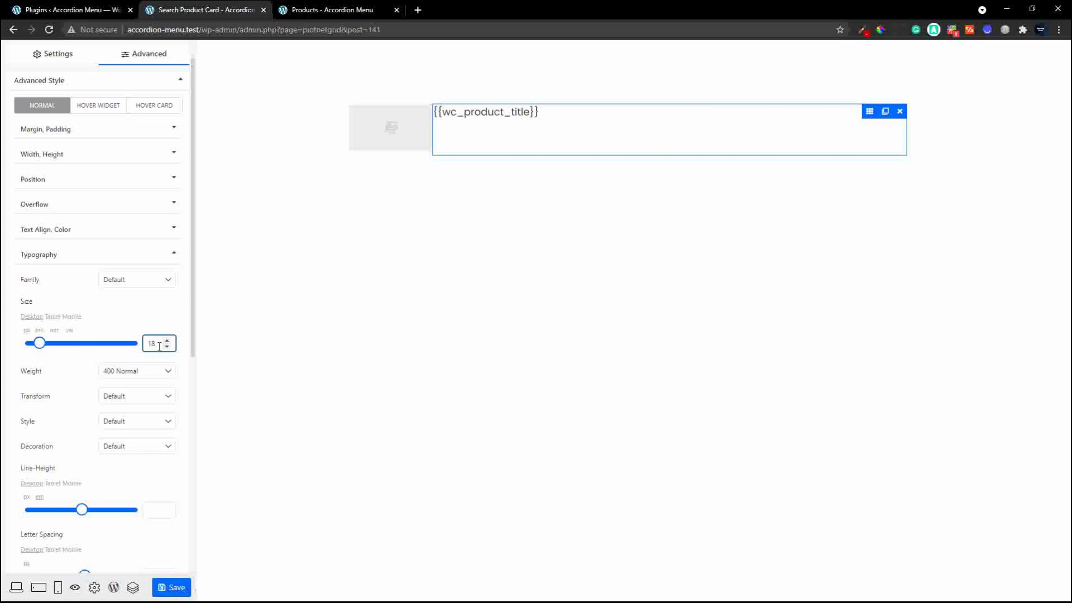
Step: Set the product title text's padding to 10 on all four sides and save the card
click(68, 130)
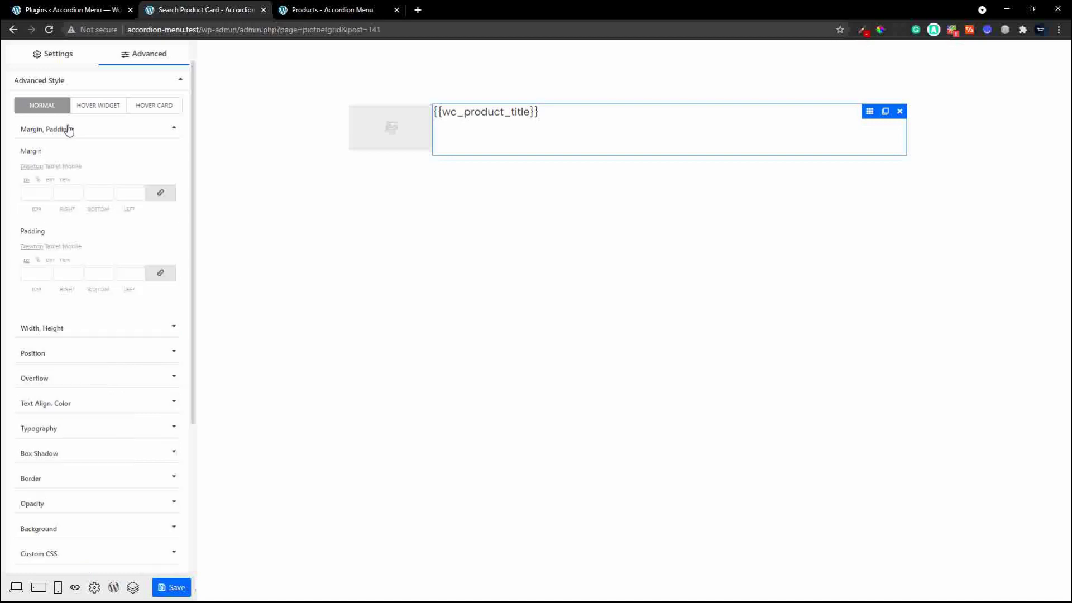
click(36, 276)
text(10)
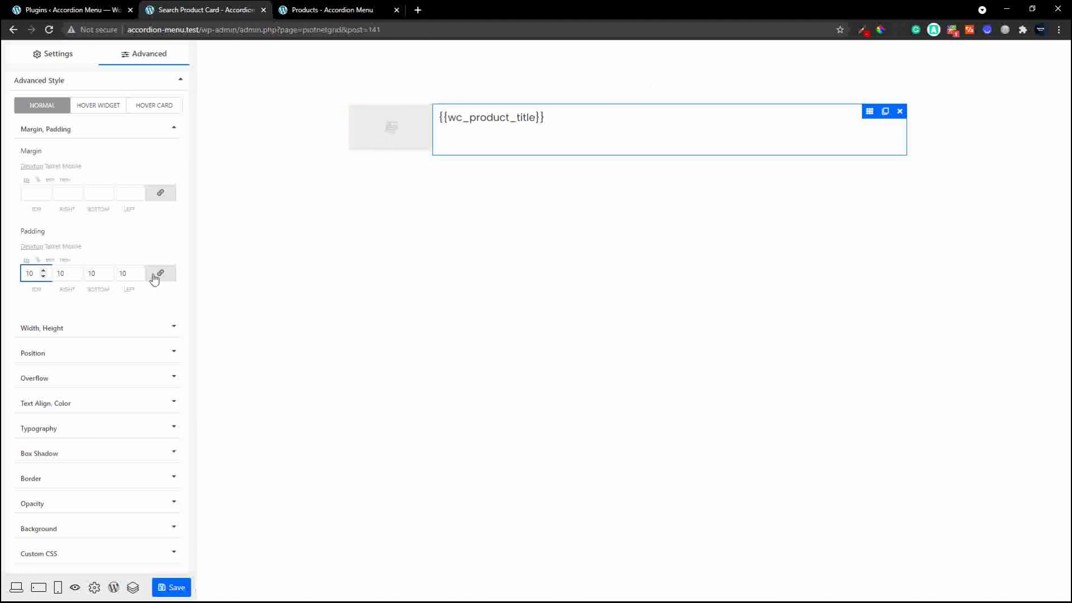
click(174, 586)
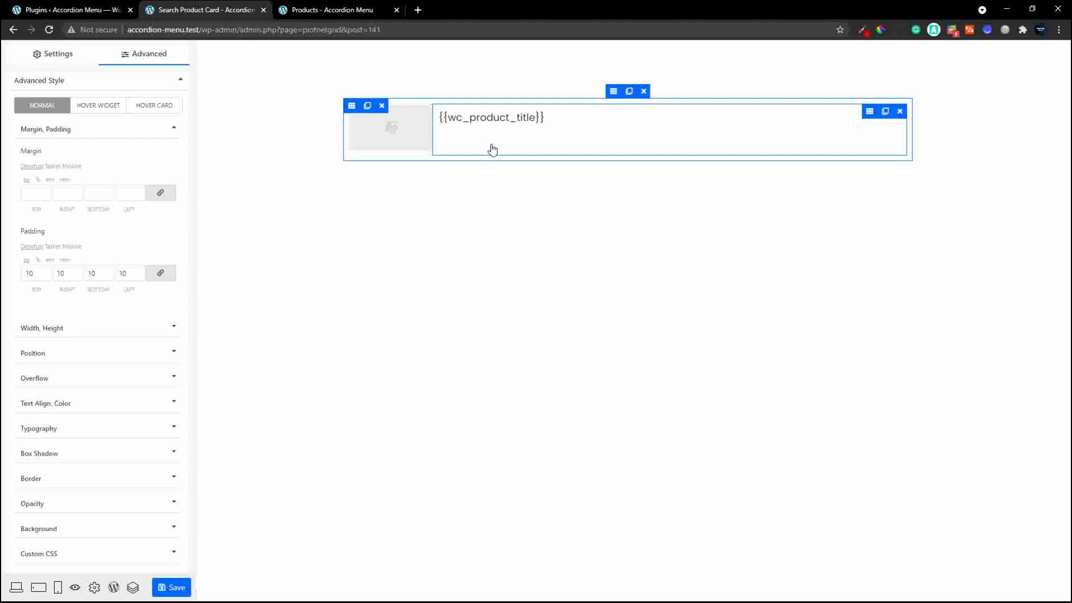
click(371, 147)
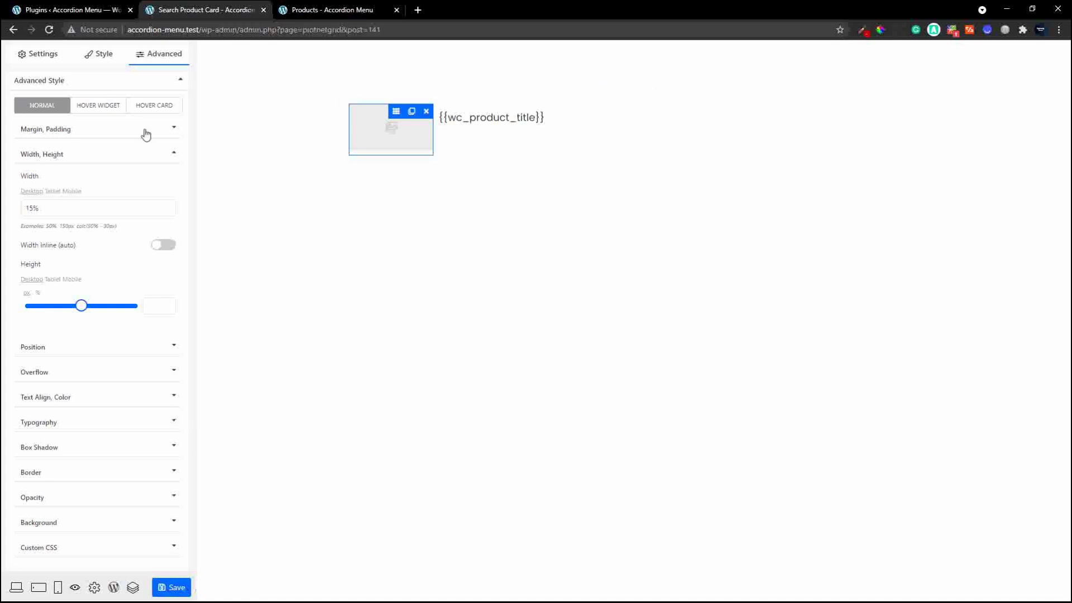
Step: Leave the card editor and publish a new Piotnet grid titled "Product Search Grid"
click(114, 590)
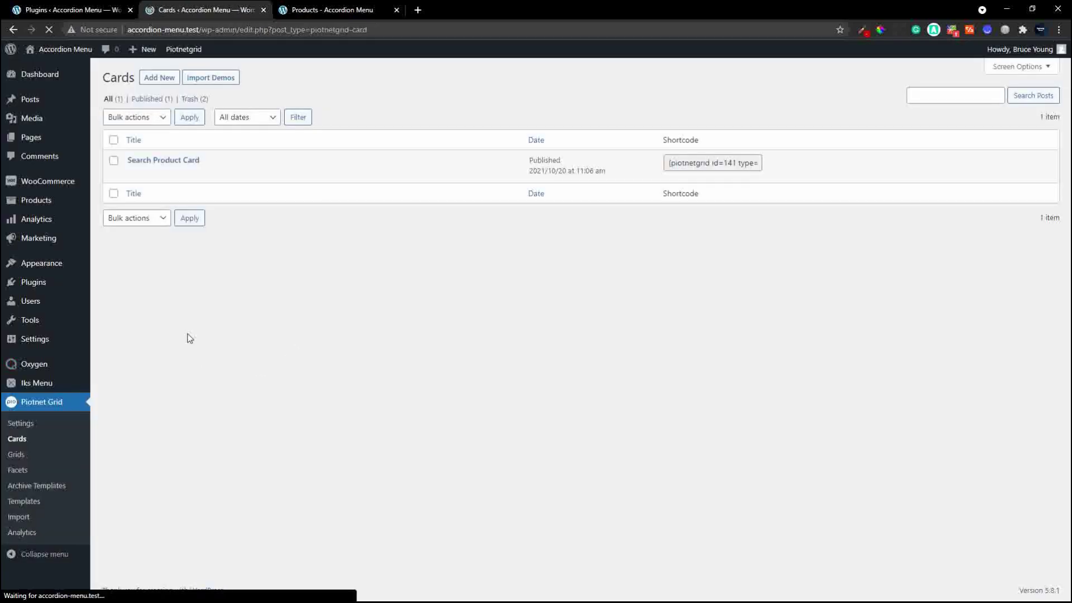
click(16, 454)
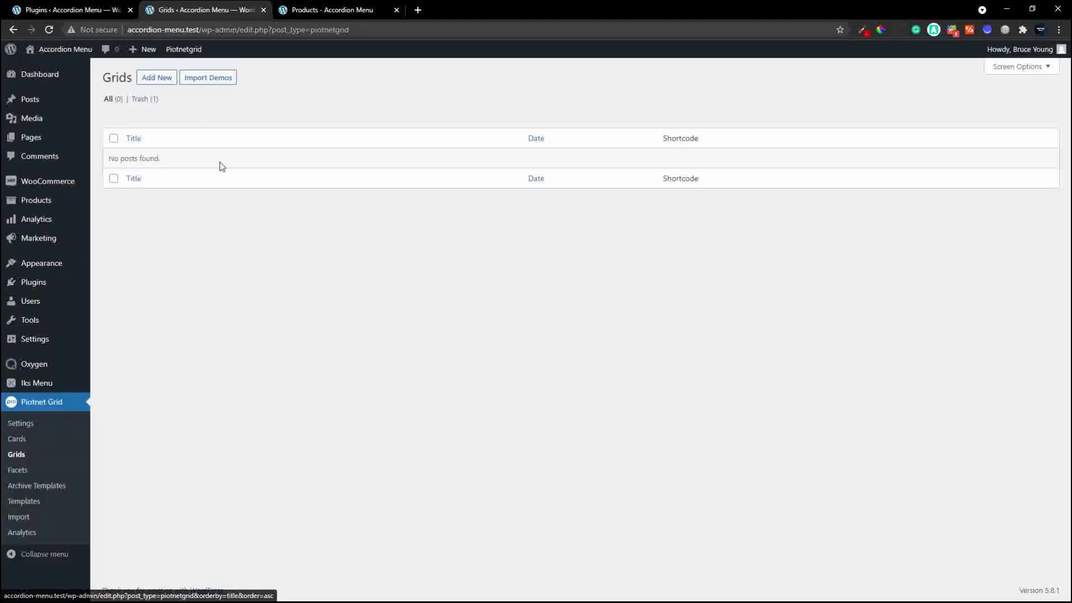
click(163, 80)
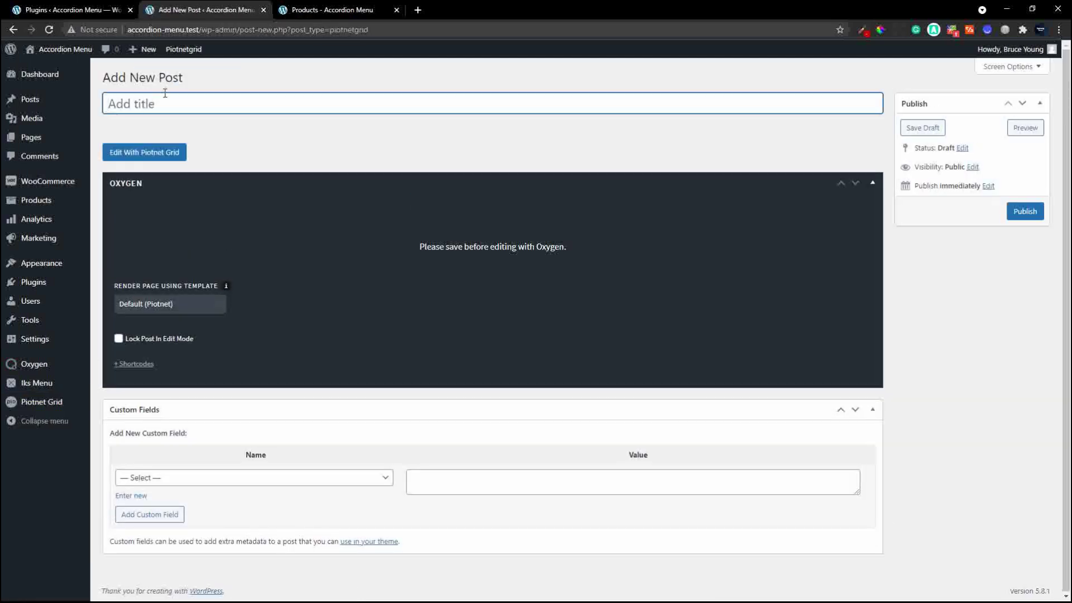
text(Product Search Grid)
click(1025, 212)
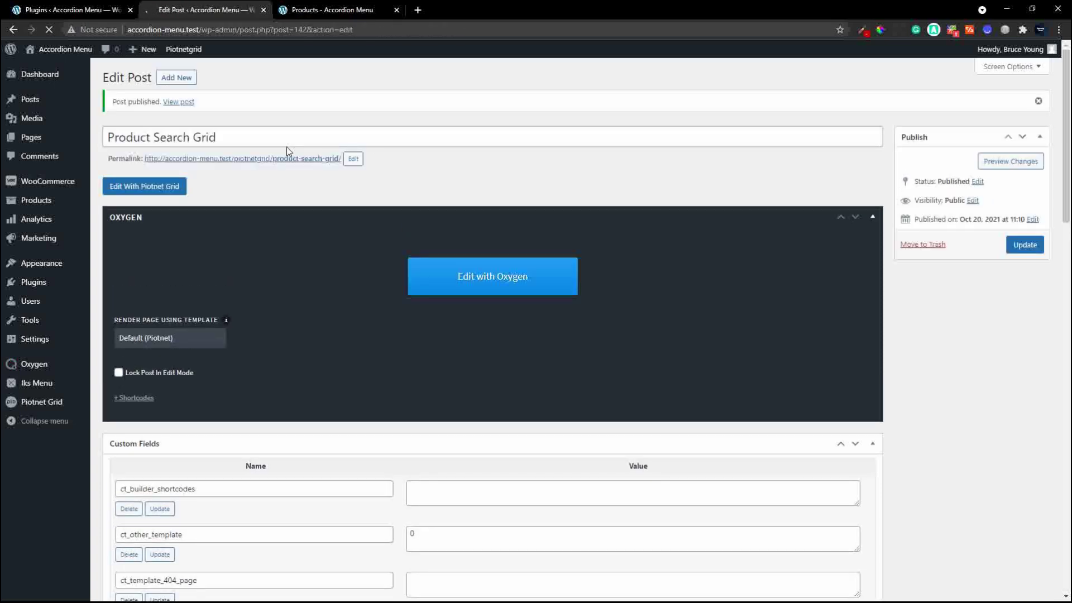
Step: Open the new grid in the Piotnet Grid editor and add a Grid widget using the Search Product Card template
click(166, 190)
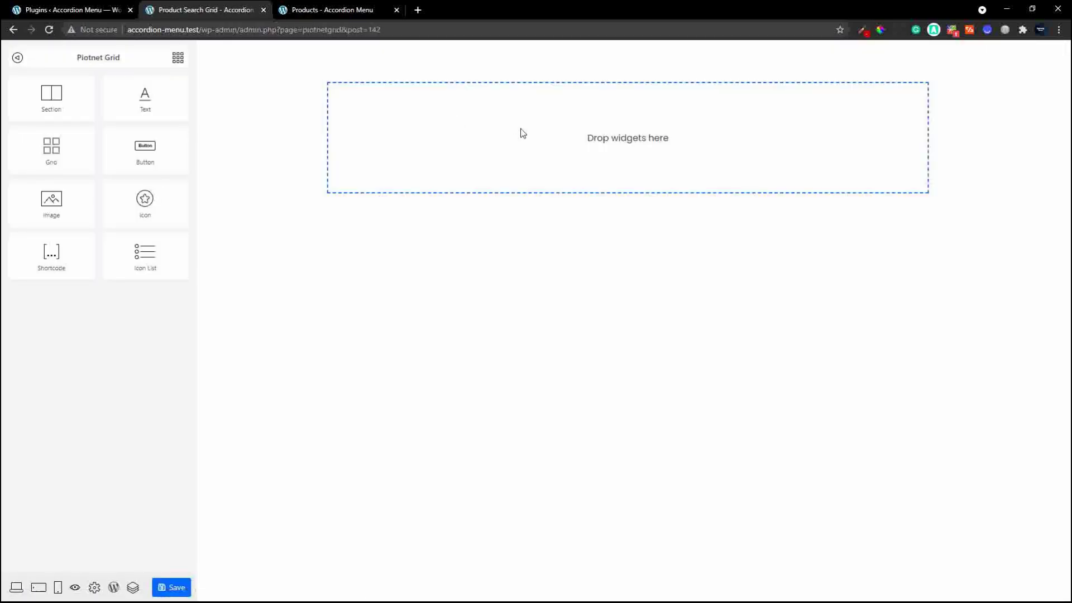
drag(46, 149, 656, 140)
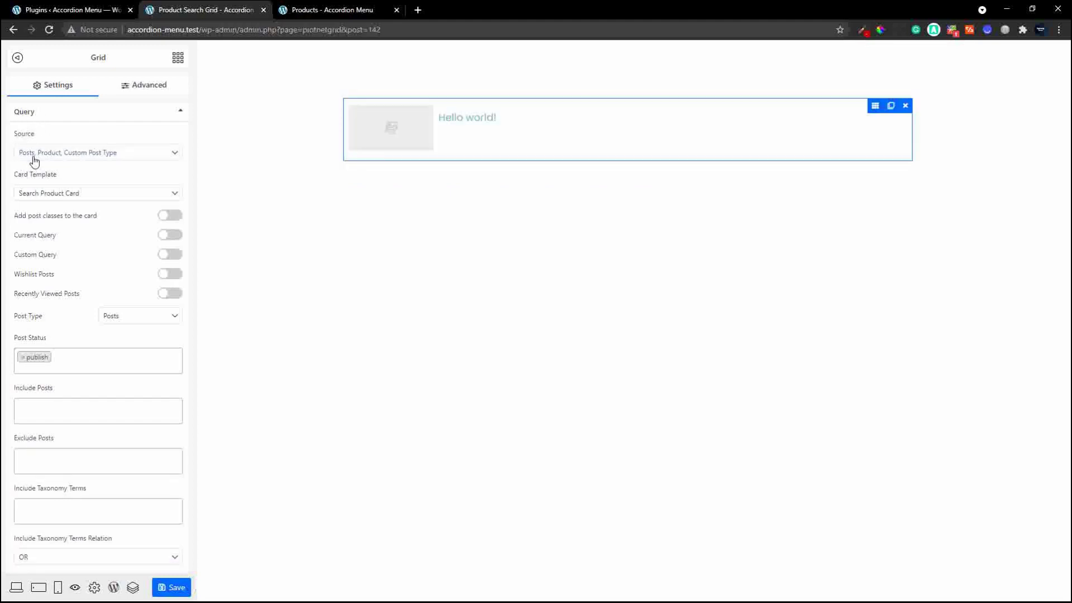
click(87, 196)
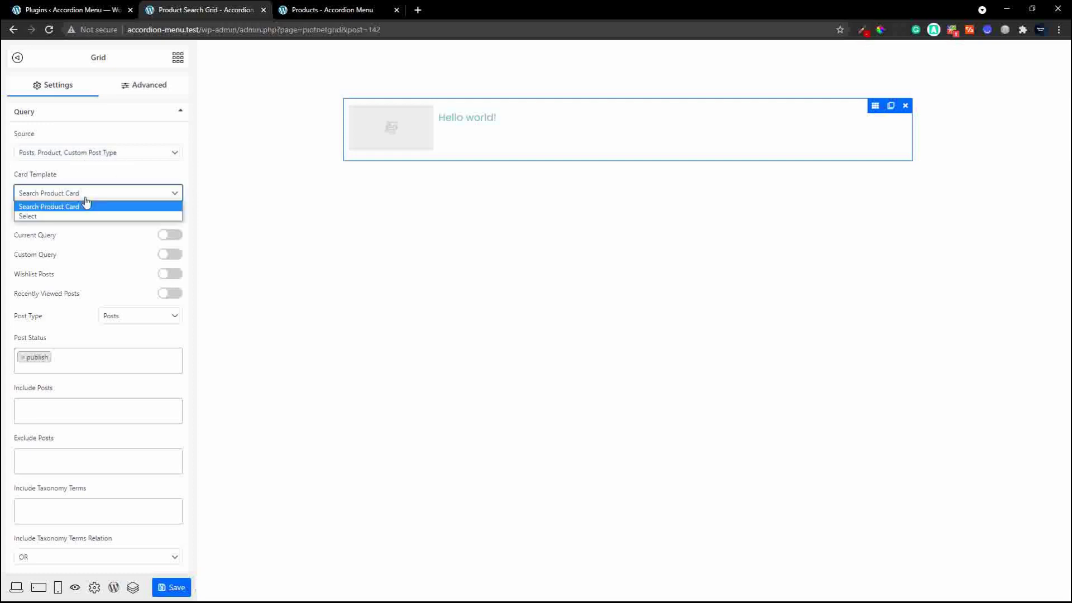
click(58, 217)
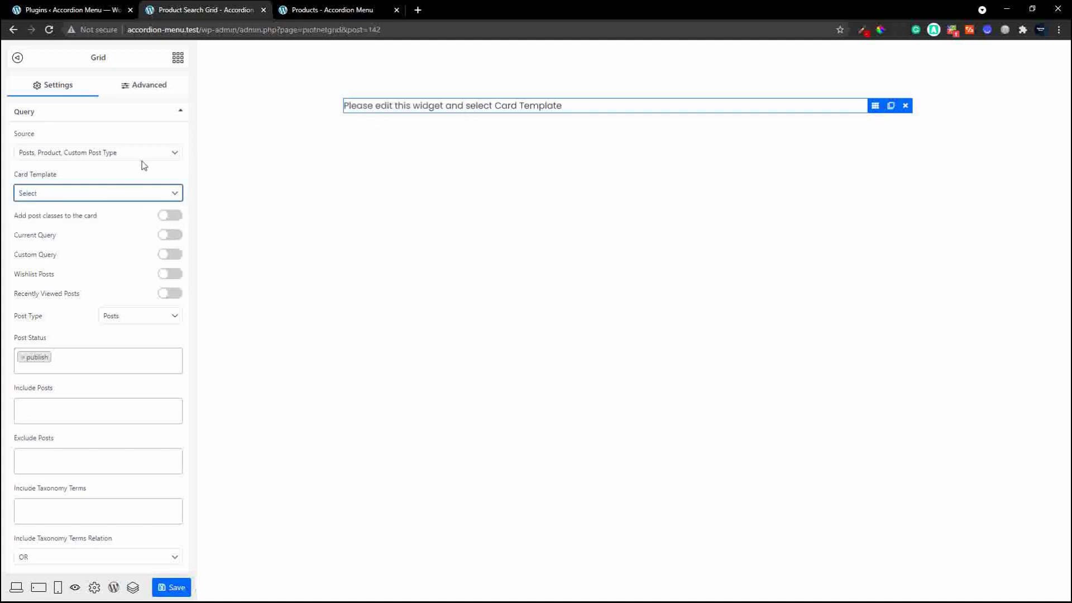
click(139, 192)
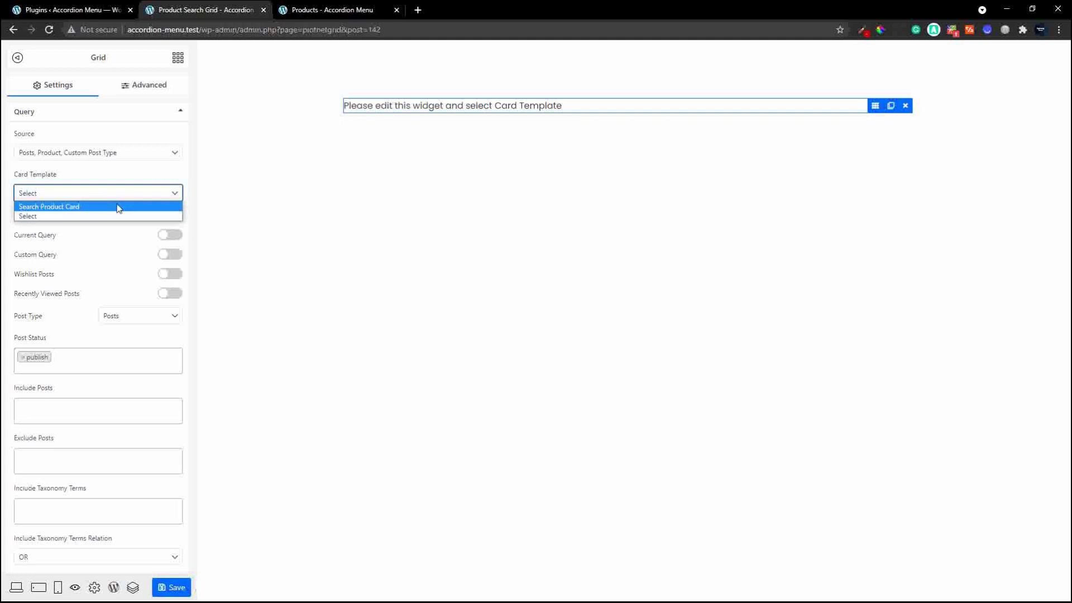
click(118, 206)
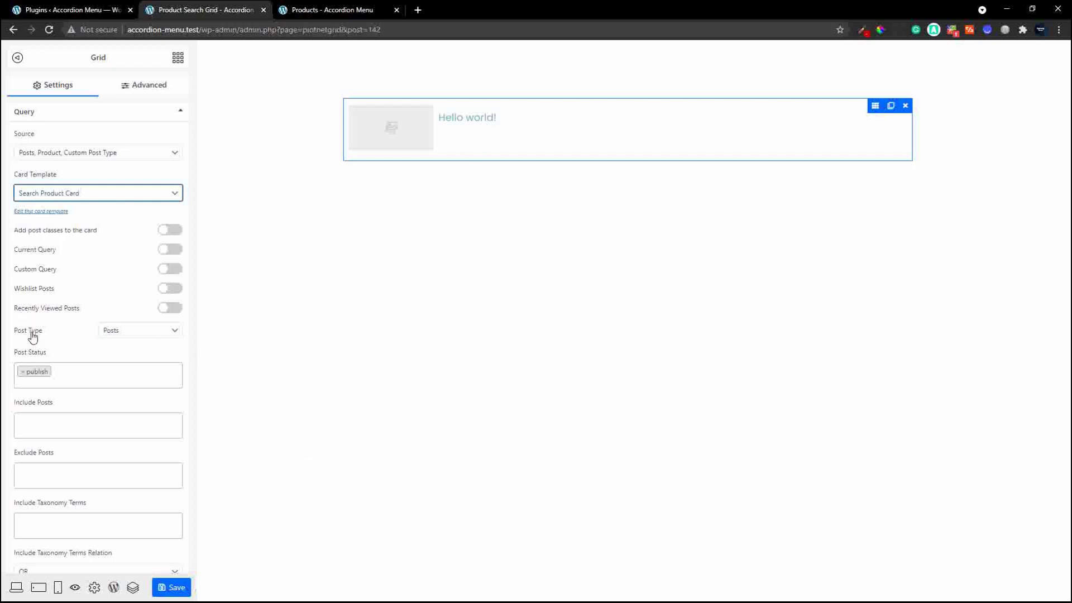
Step: Set the post type of the Grid widget's query to Products
click(176, 330)
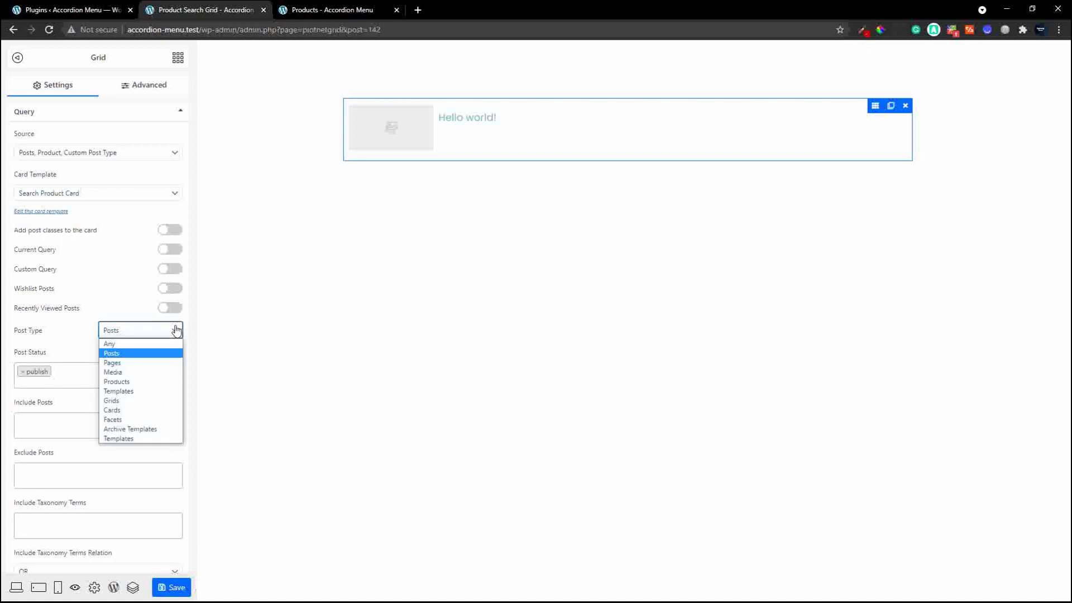
click(157, 382)
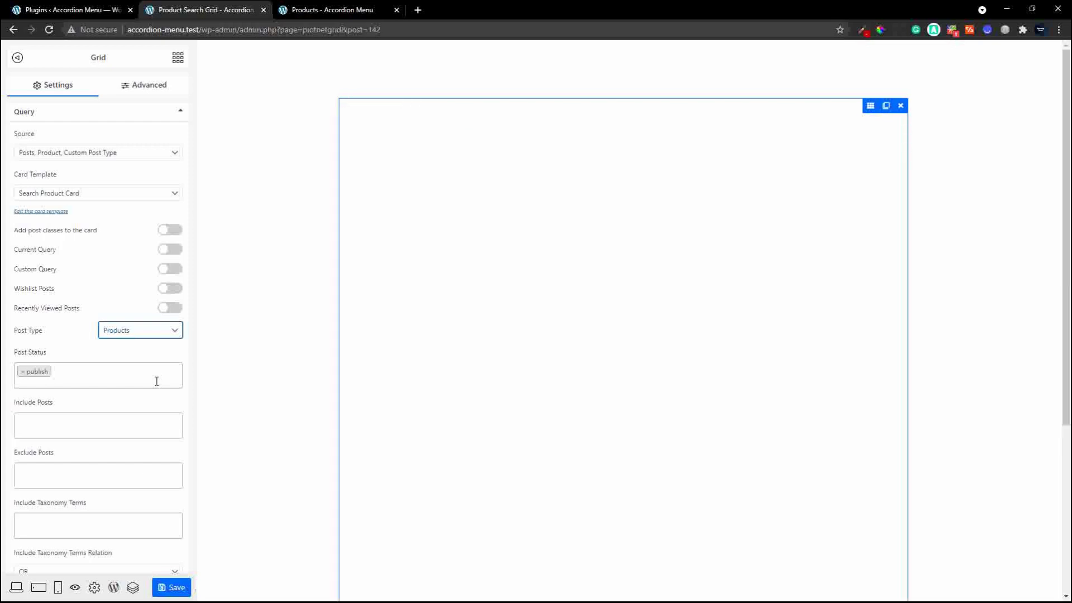
click(157, 381)
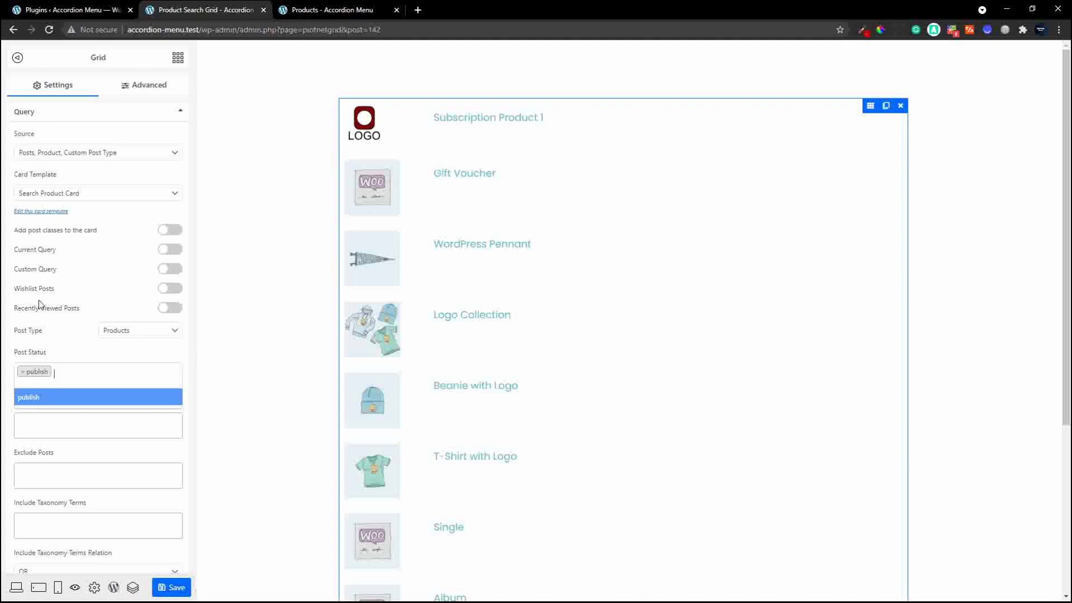
Step: Set the Grid widget's desktop layout to 2 columns
click(150, 116)
click(99, 138)
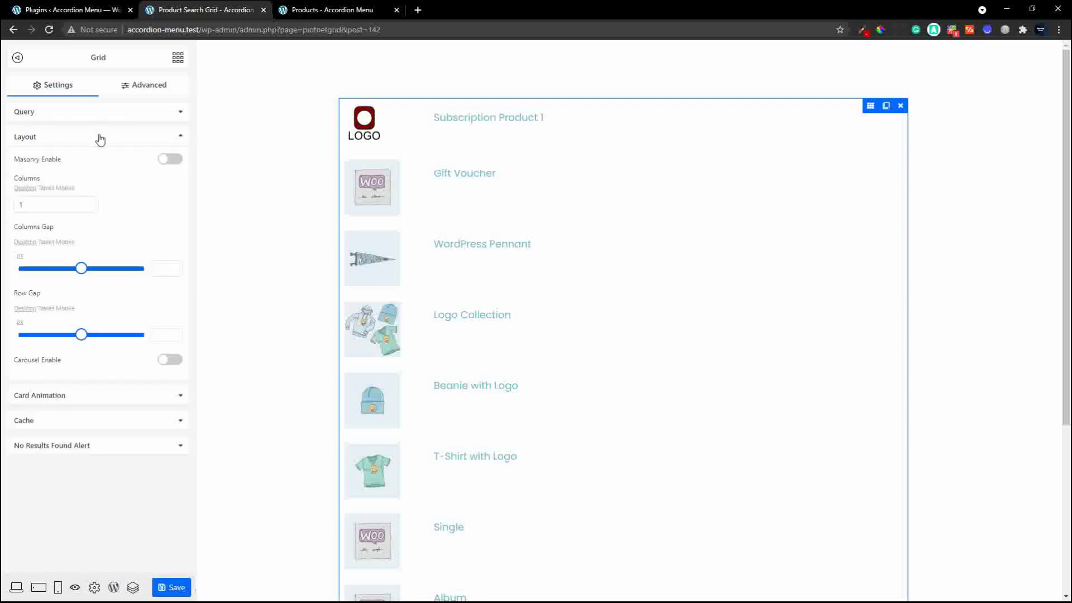
click(26, 201)
text(2)
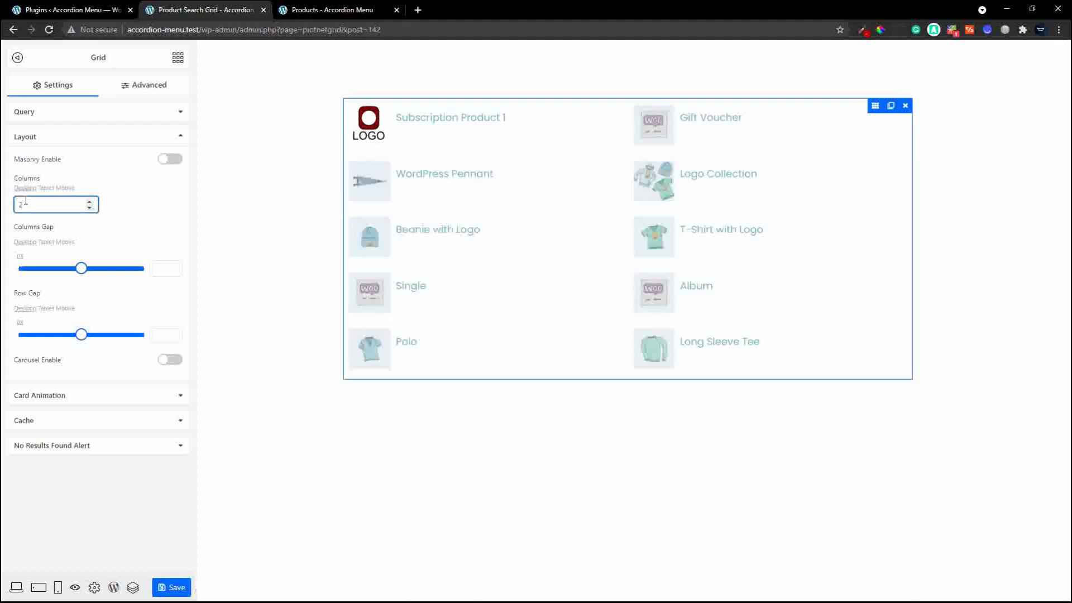
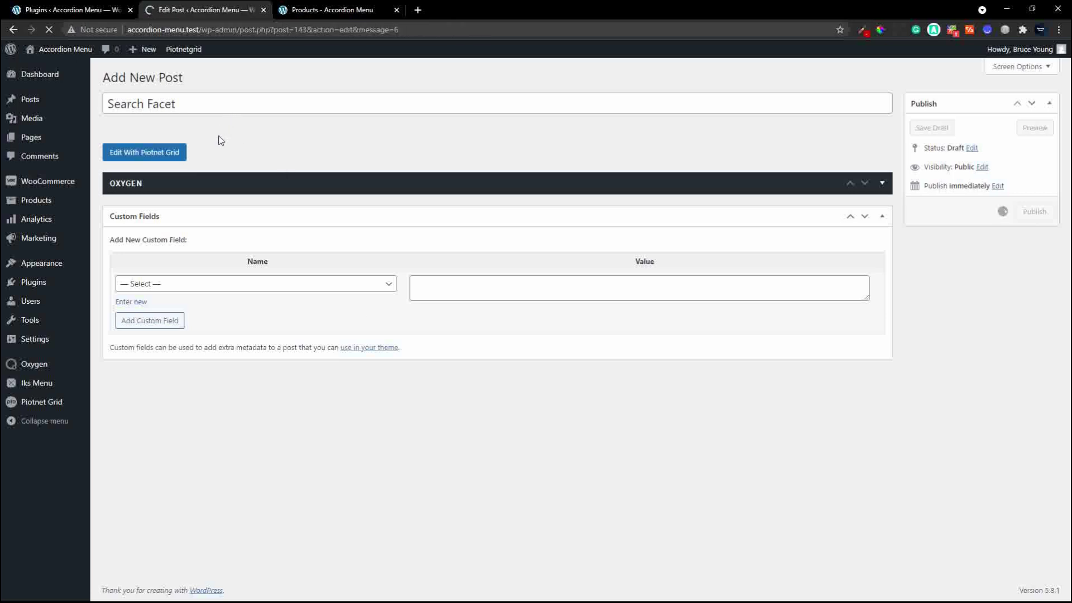
Step: Open the Search Facet in the Piotnet Grid editor, add a Facet widget and copy its facet name
click(150, 188)
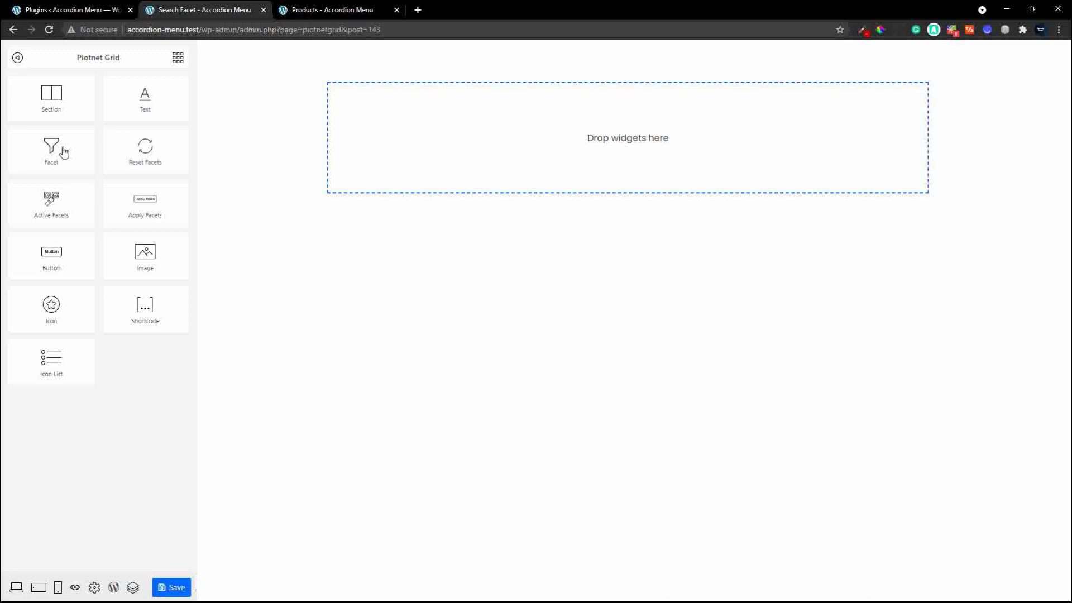
drag(65, 152, 641, 142)
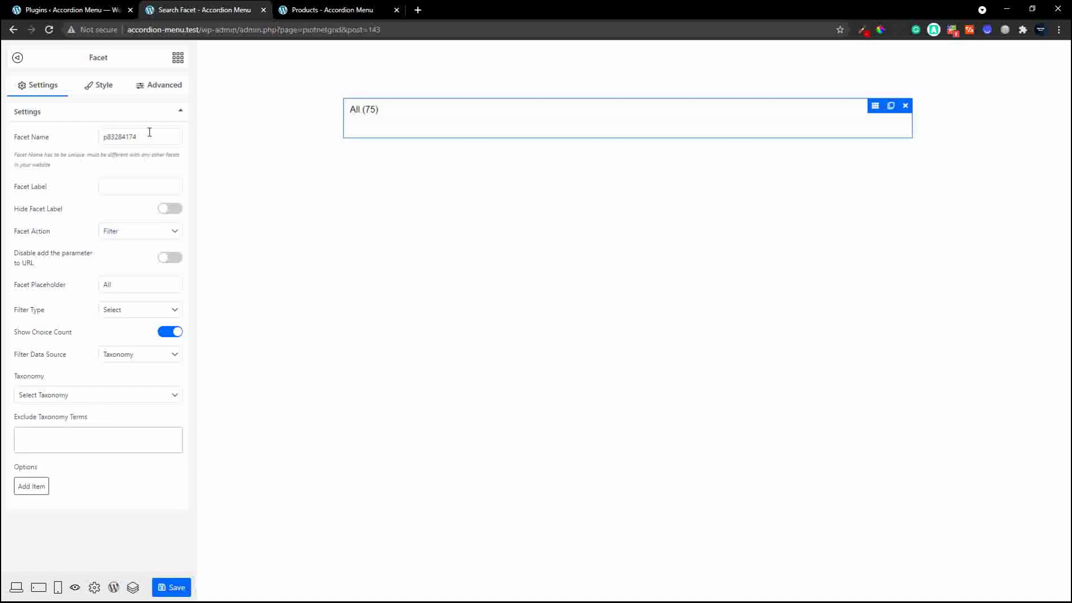
double_click(102, 136)
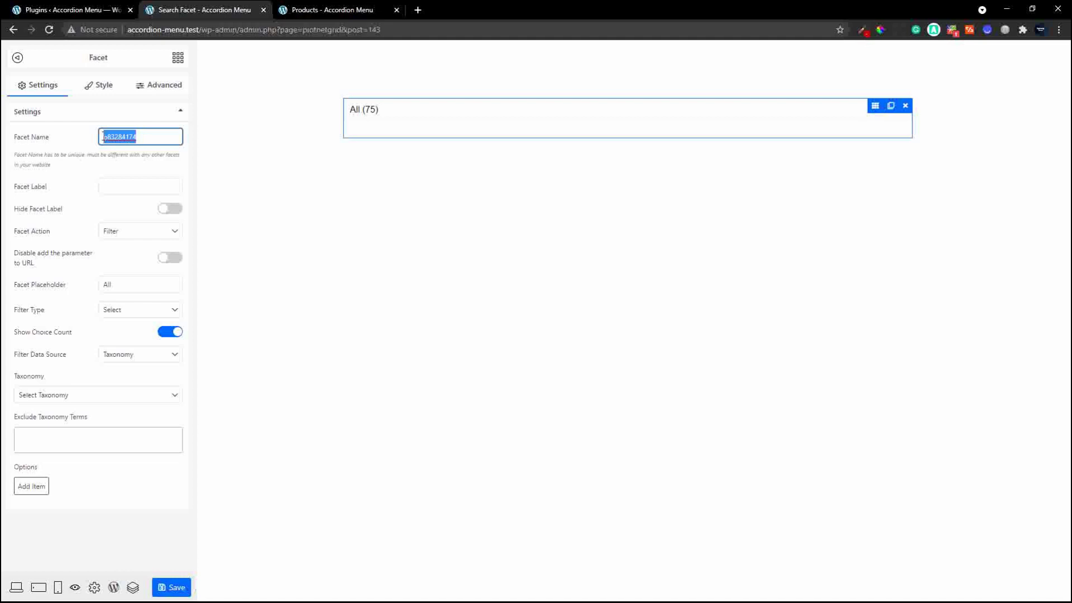
click(161, 139)
drag(151, 138, 103, 136)
Step: Set the facet's action to Filter and its filter type to Search, with "search here" as the search placeholder
click(174, 241)
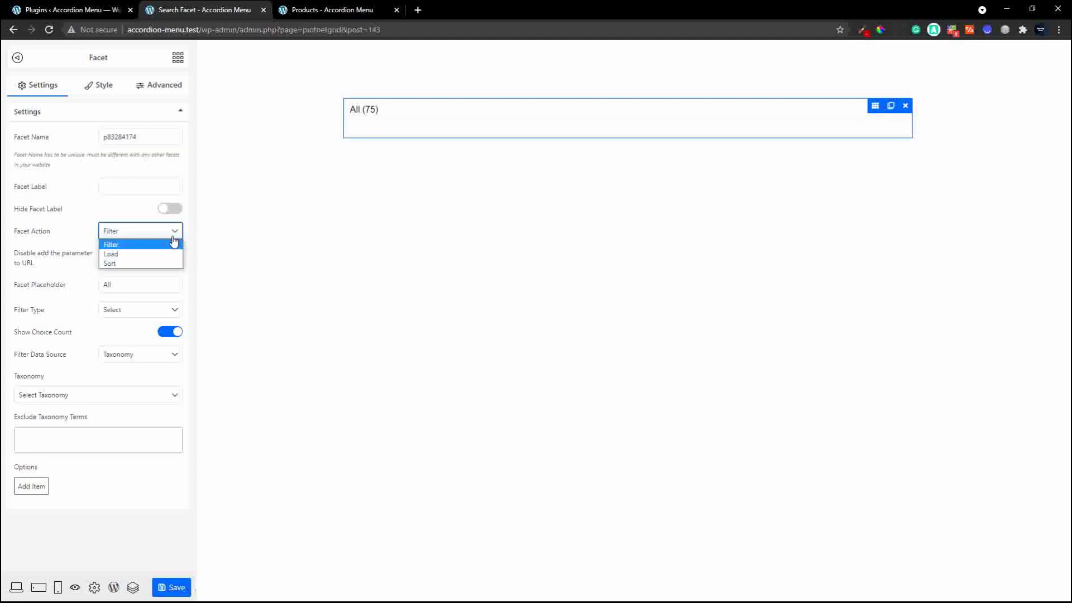
click(151, 246)
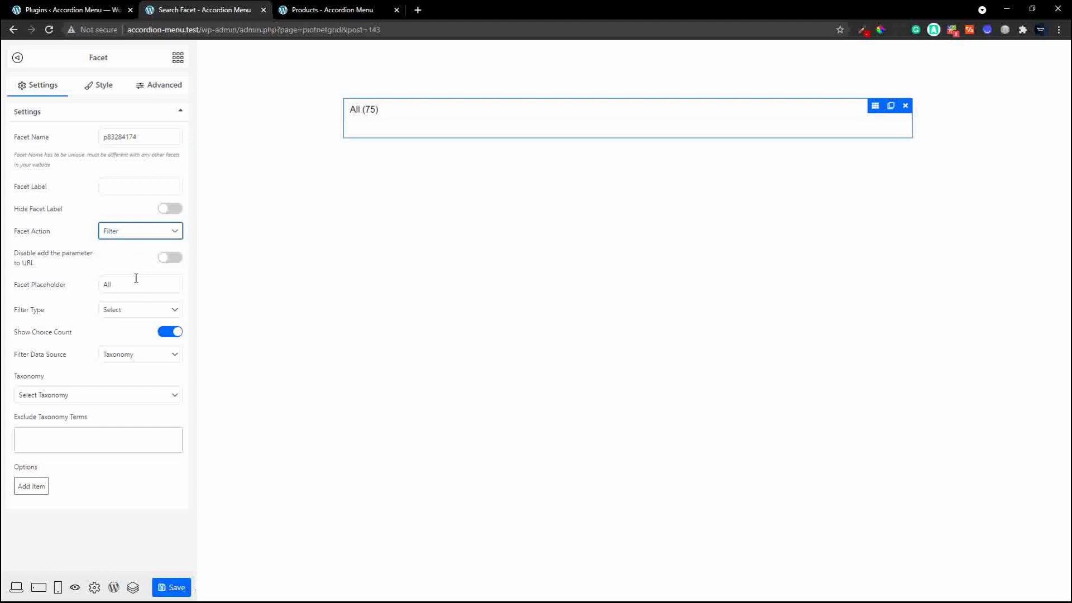
click(156, 318)
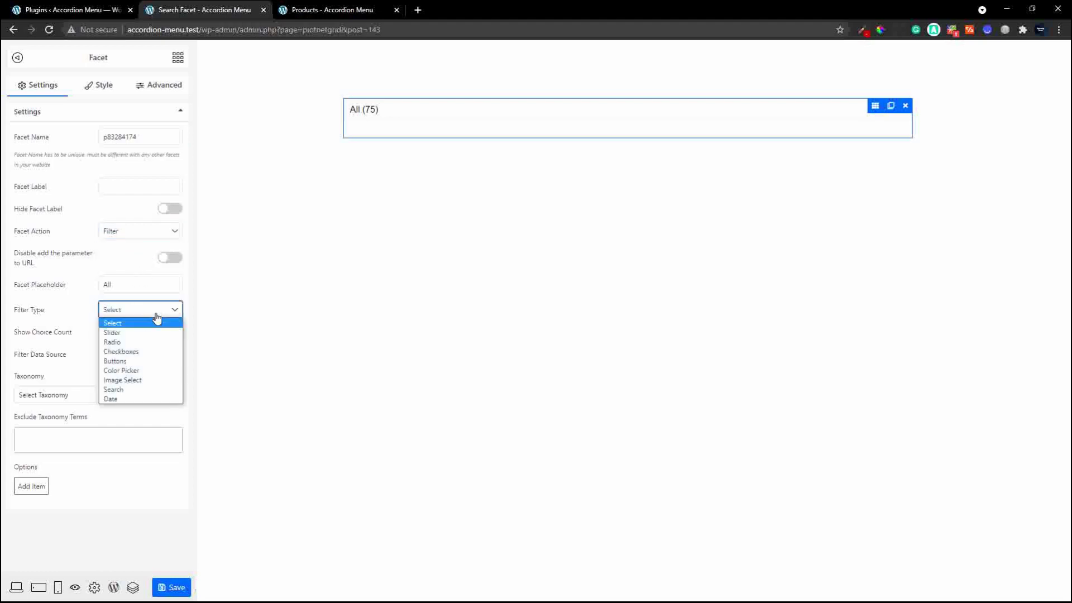
click(137, 389)
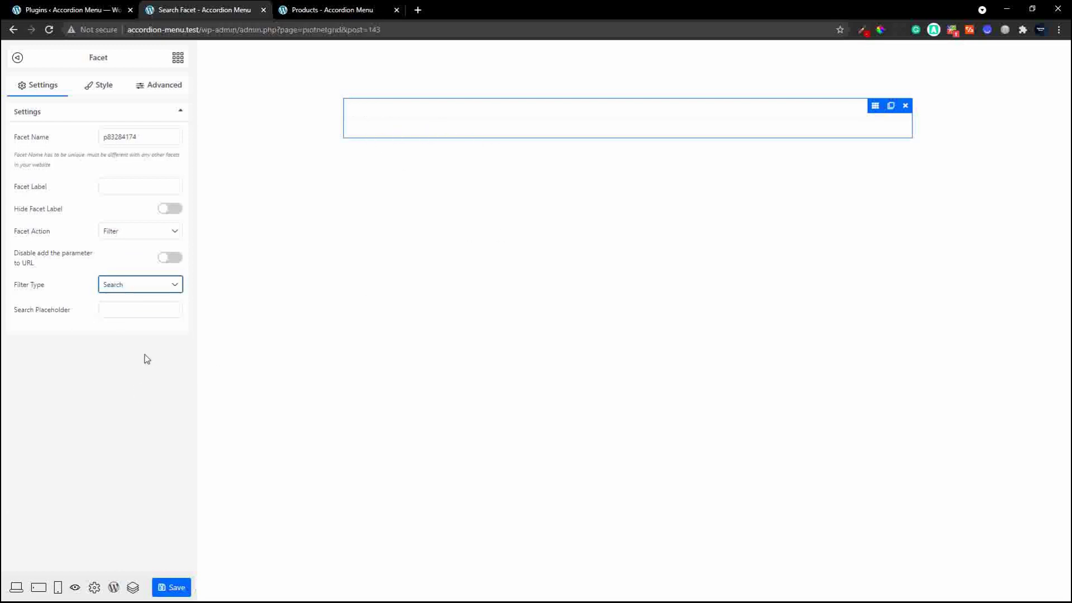
click(142, 312)
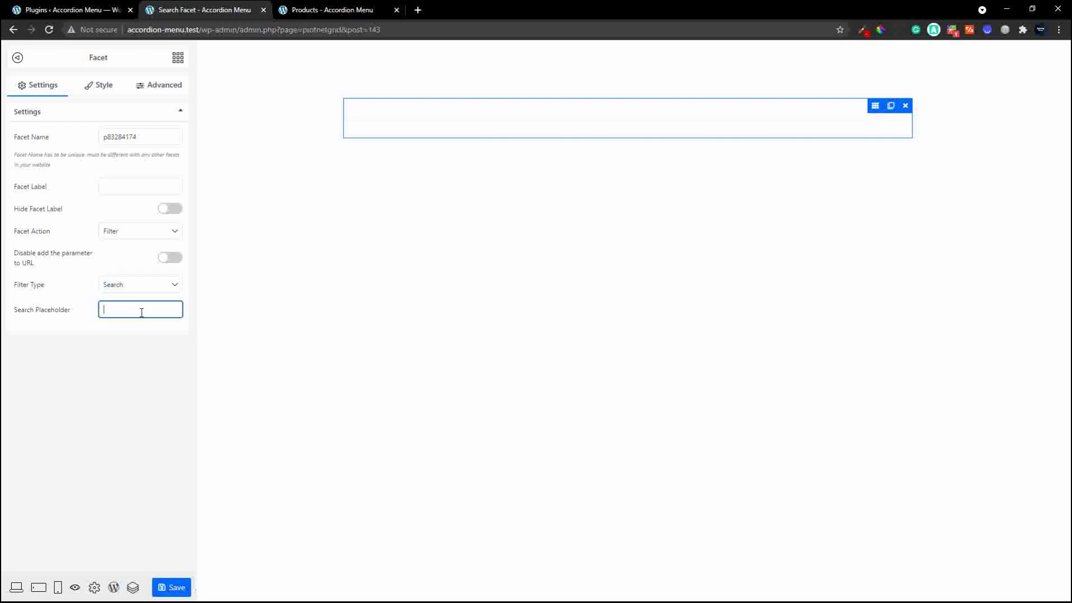
text(search here)
click(466, 138)
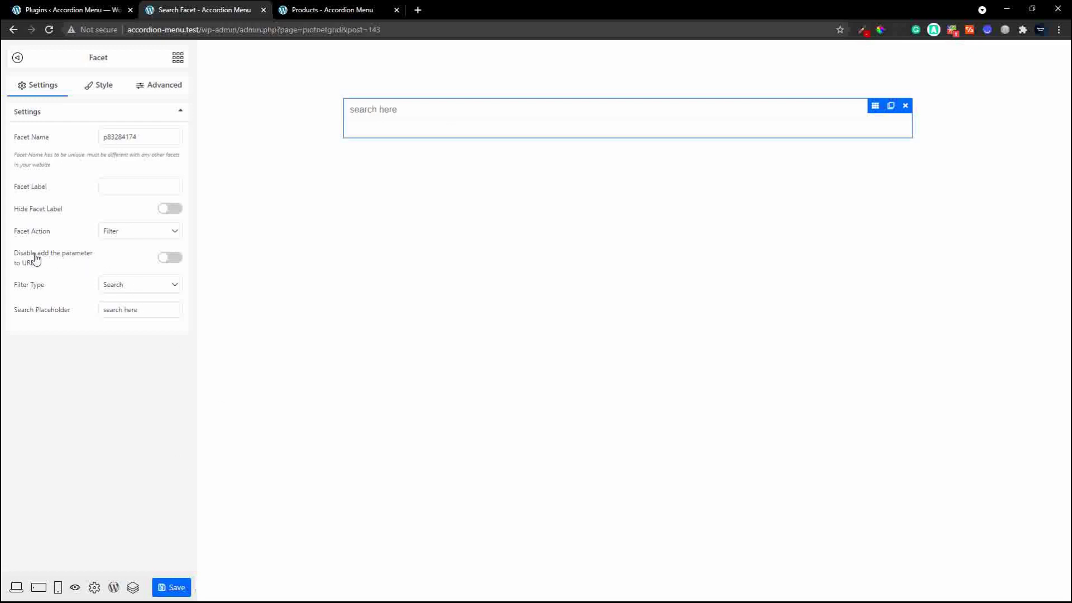
Step: Disable adding the facet's parameter to the URL, then save the facet and return to the WordPress admin
click(169, 260)
click(168, 586)
click(114, 587)
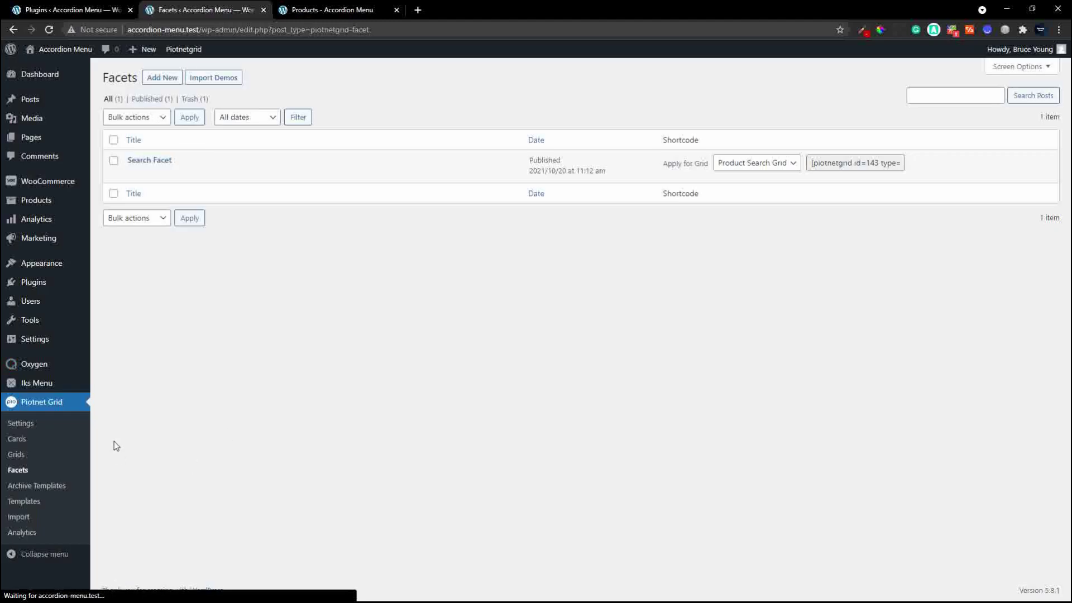
Step: Publish a new Piotnet template titled "Search Template"
click(34, 506)
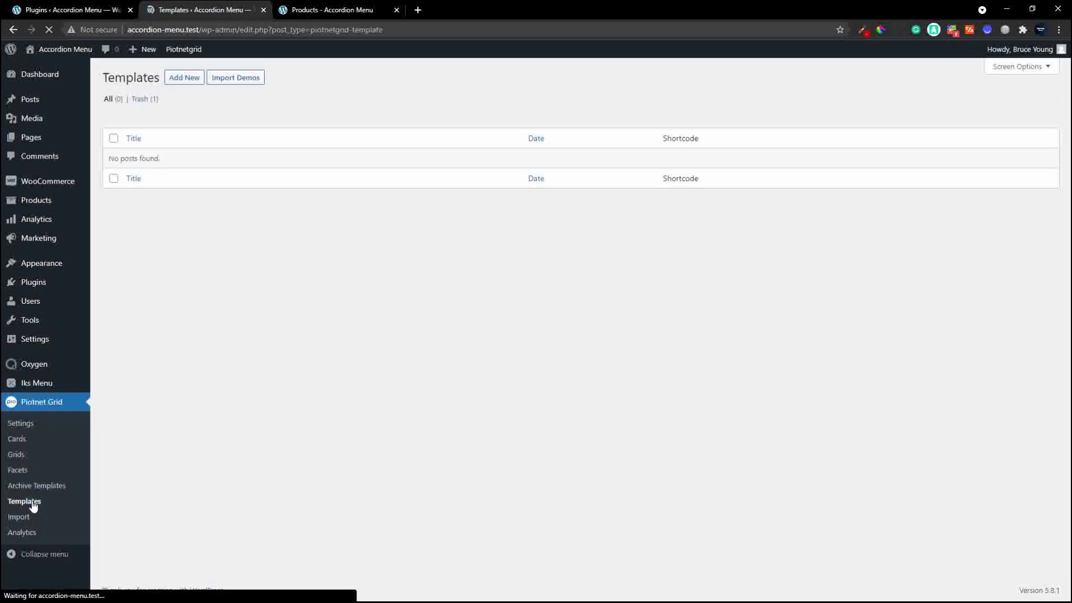
click(179, 79)
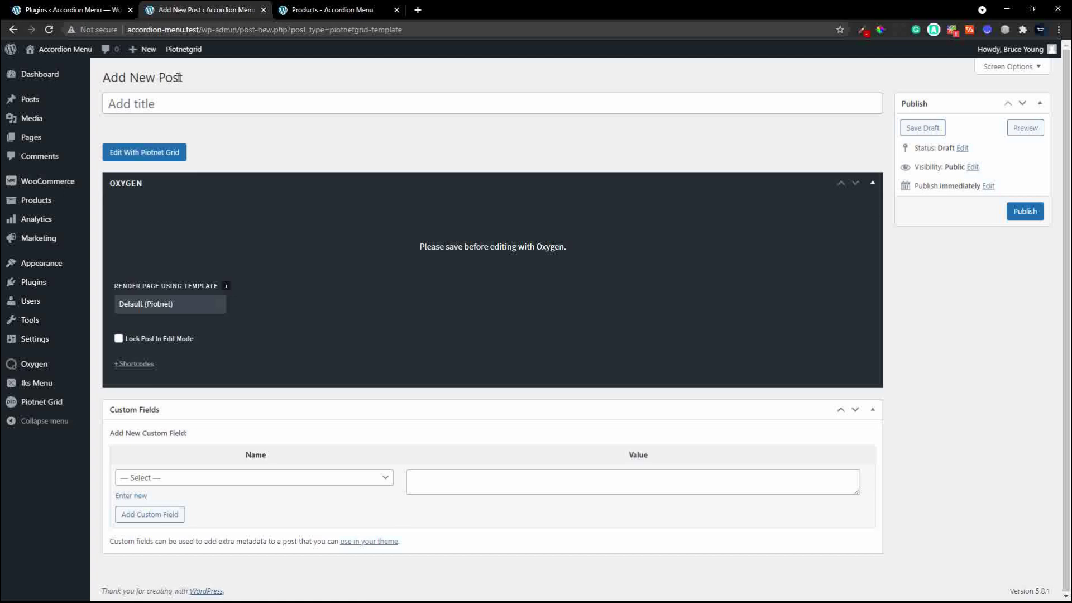
click(164, 110)
text(Se)
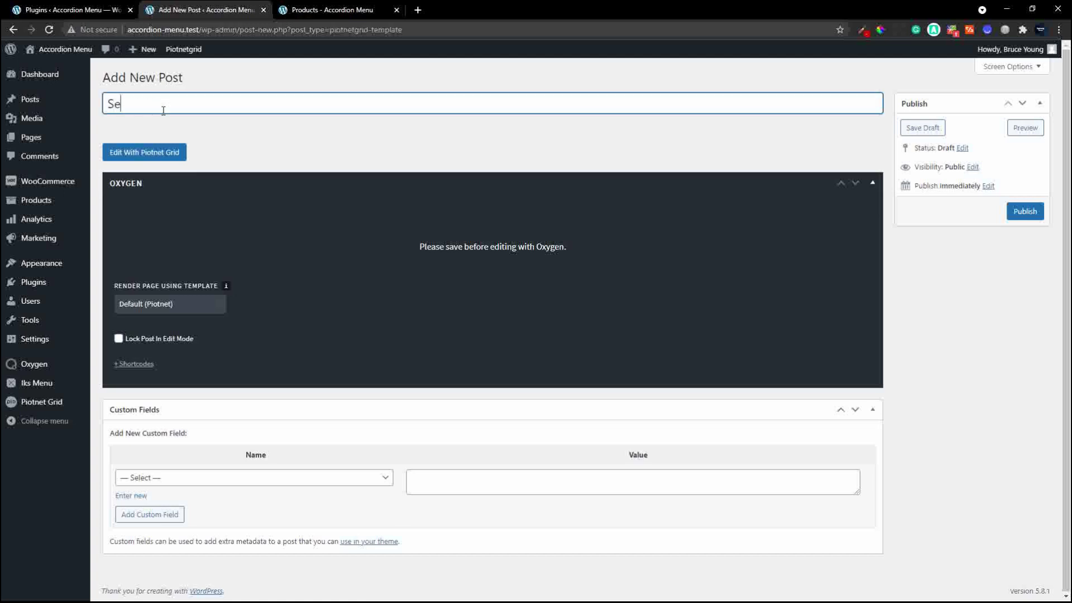
text(arch Template)
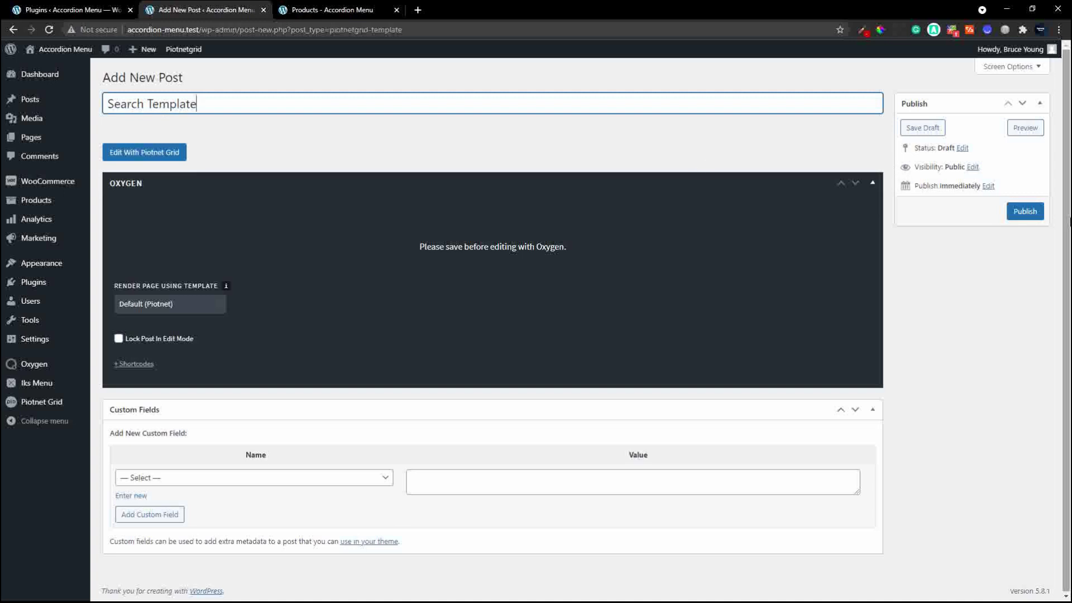
click(1026, 212)
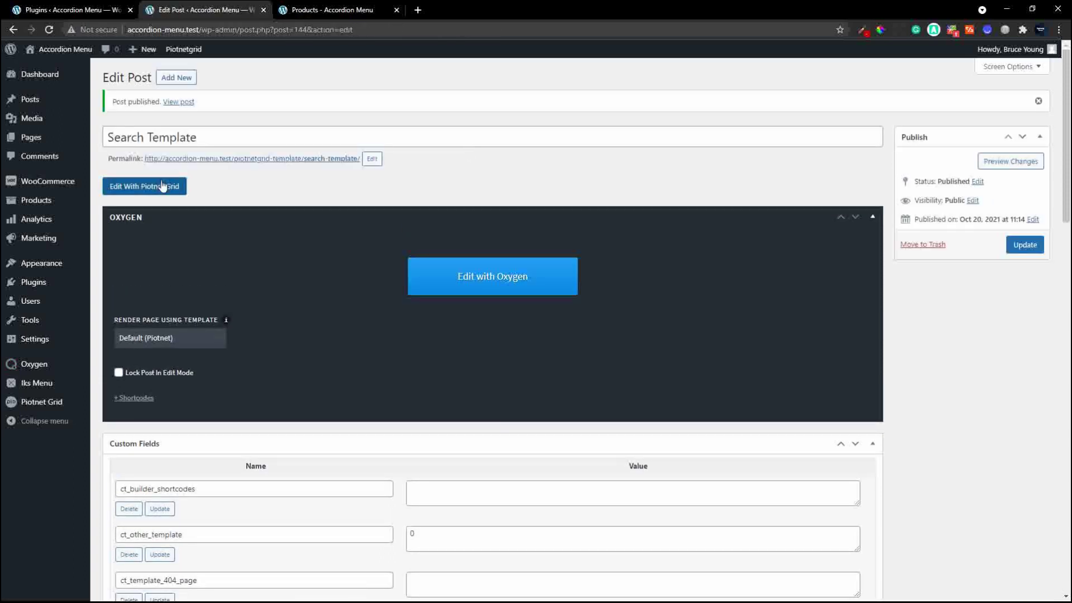
Step: In the Piotnet Grid editor, add the Search Facet to the template, apply it to Product Search Grid and save
click(157, 193)
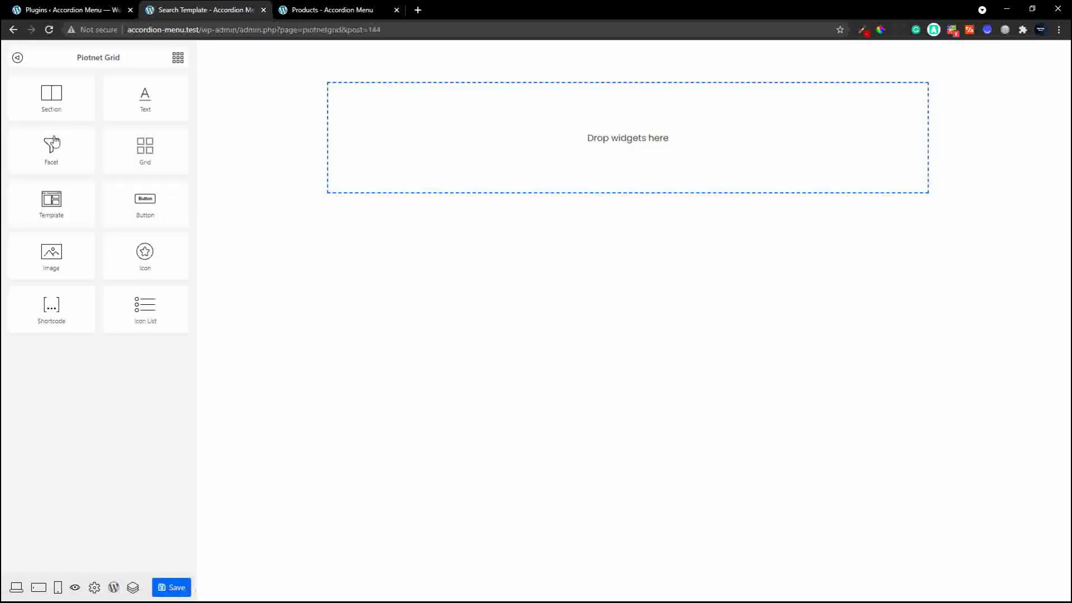
drag(49, 146, 579, 125)
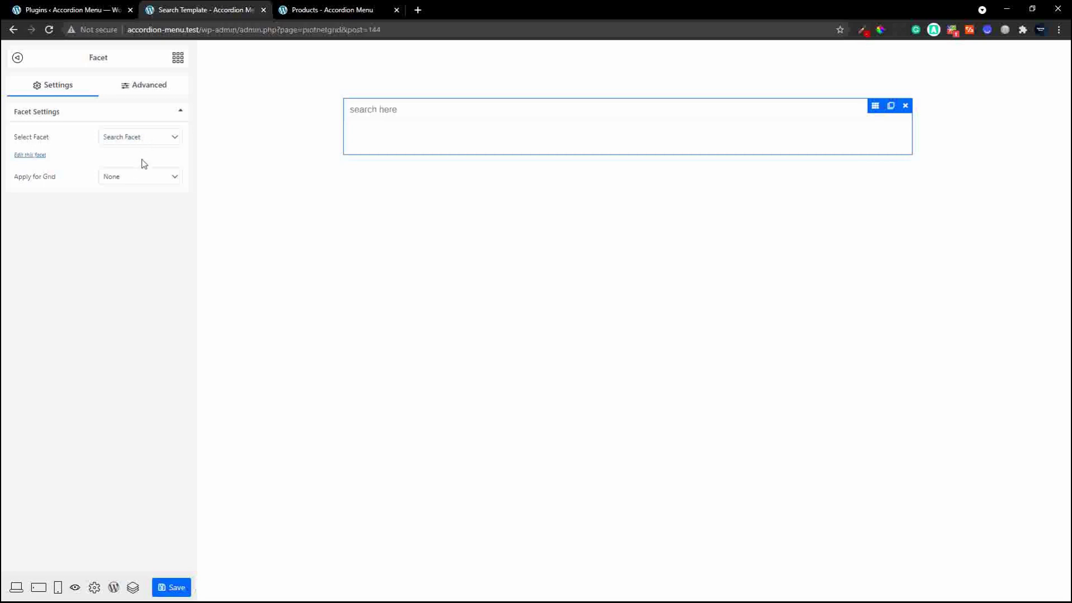
click(143, 178)
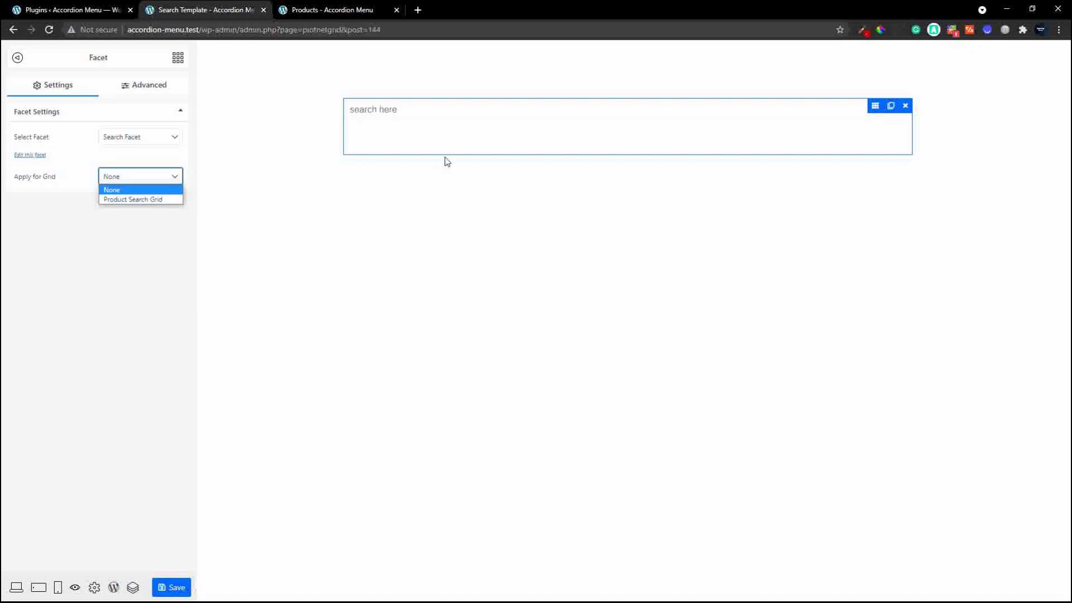
click(149, 200)
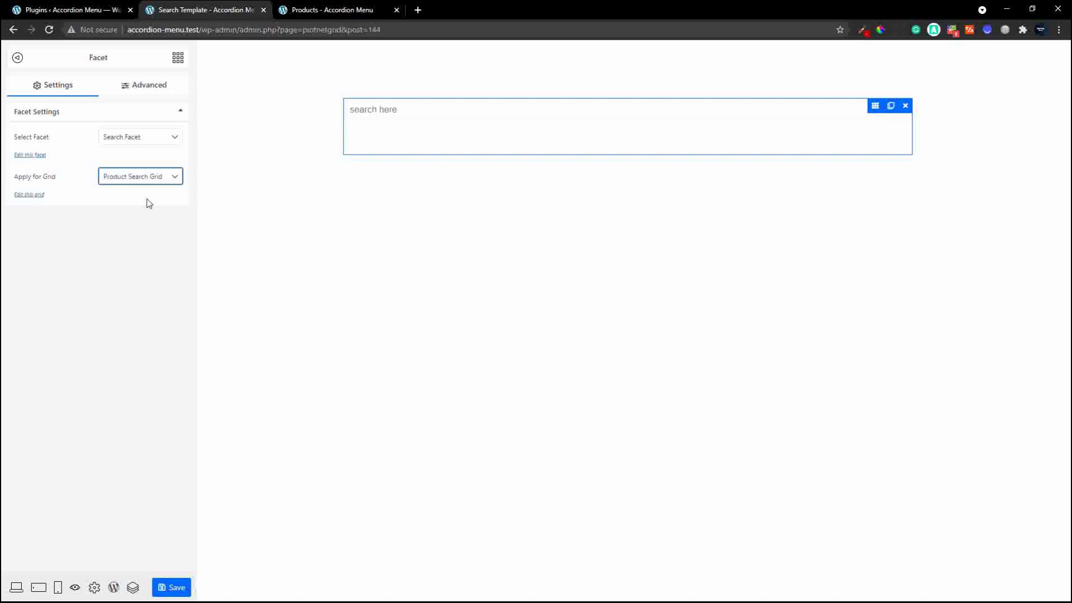
click(173, 589)
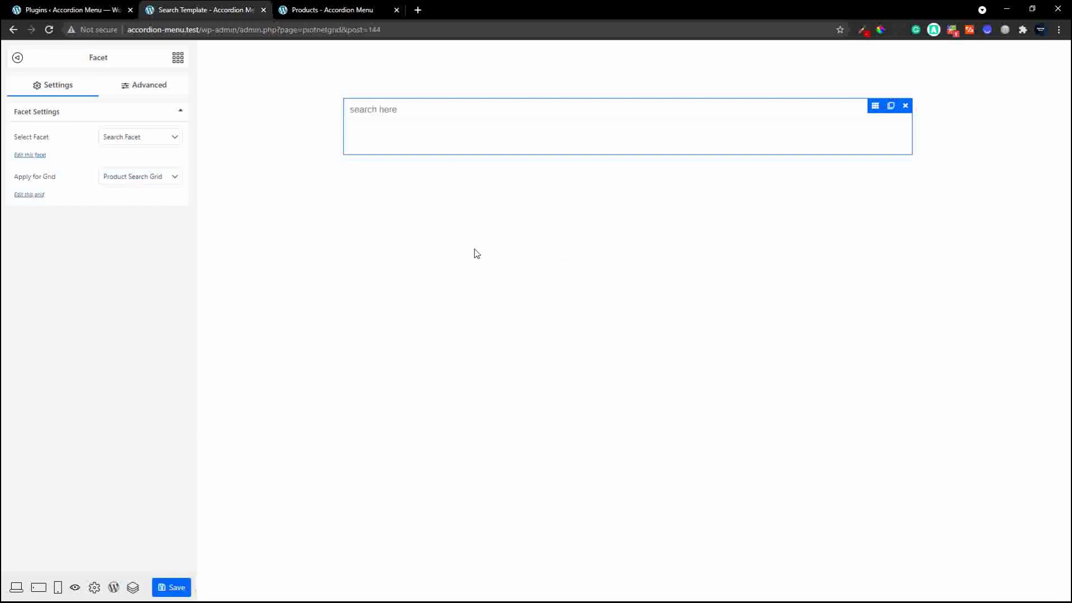
Step: Add a section below the search facet and enable it as a search results section
click(177, 58)
drag(40, 104, 580, 149)
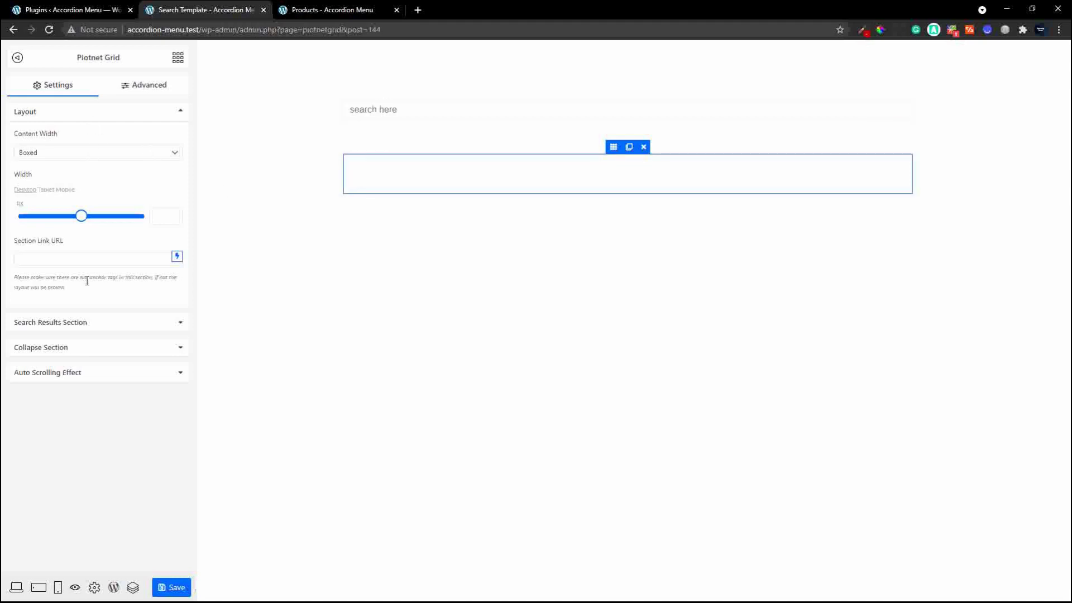
click(97, 324)
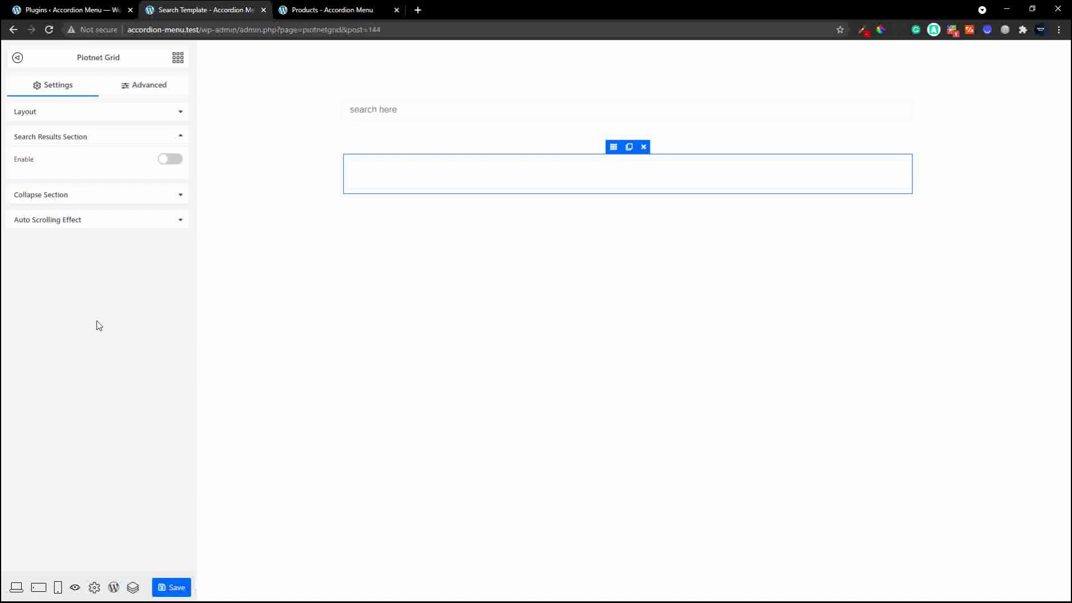
click(168, 161)
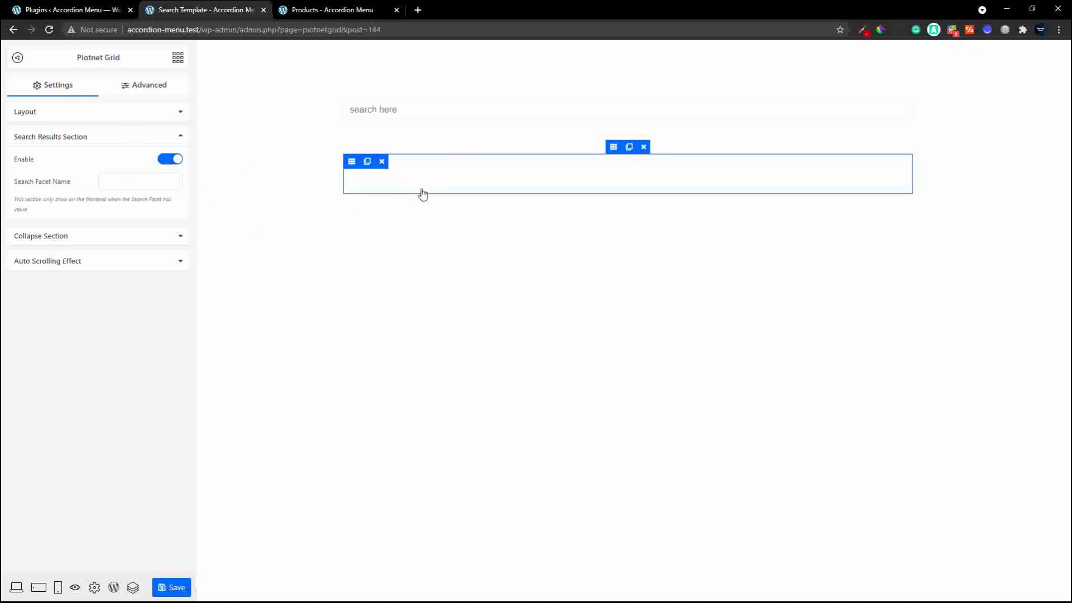
Step: Add a Grid widget inside the search results section and select Product Search Grid for it
click(178, 58)
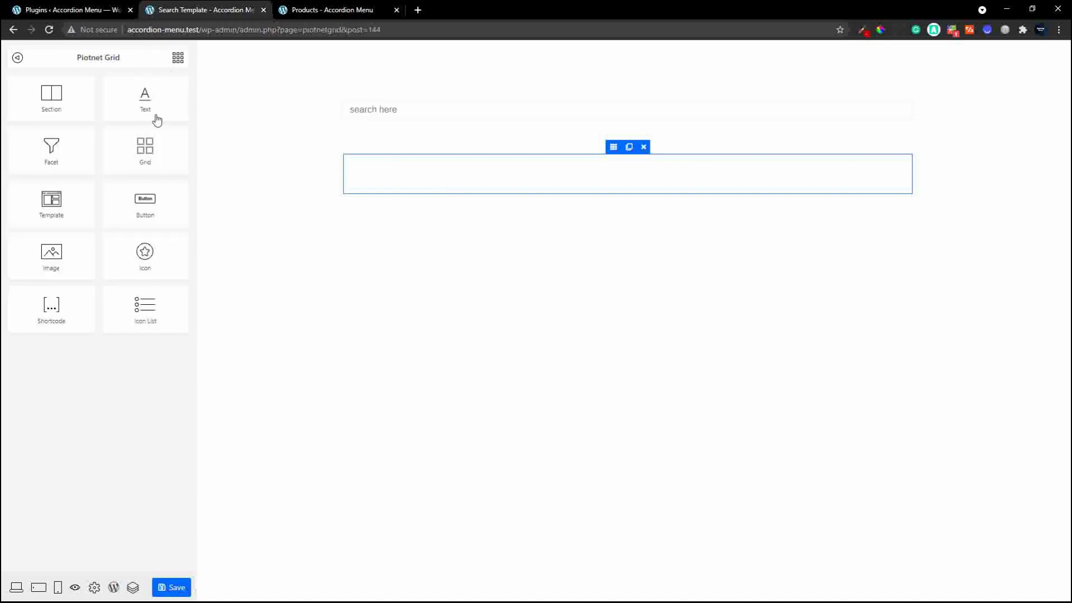
drag(145, 148, 481, 184)
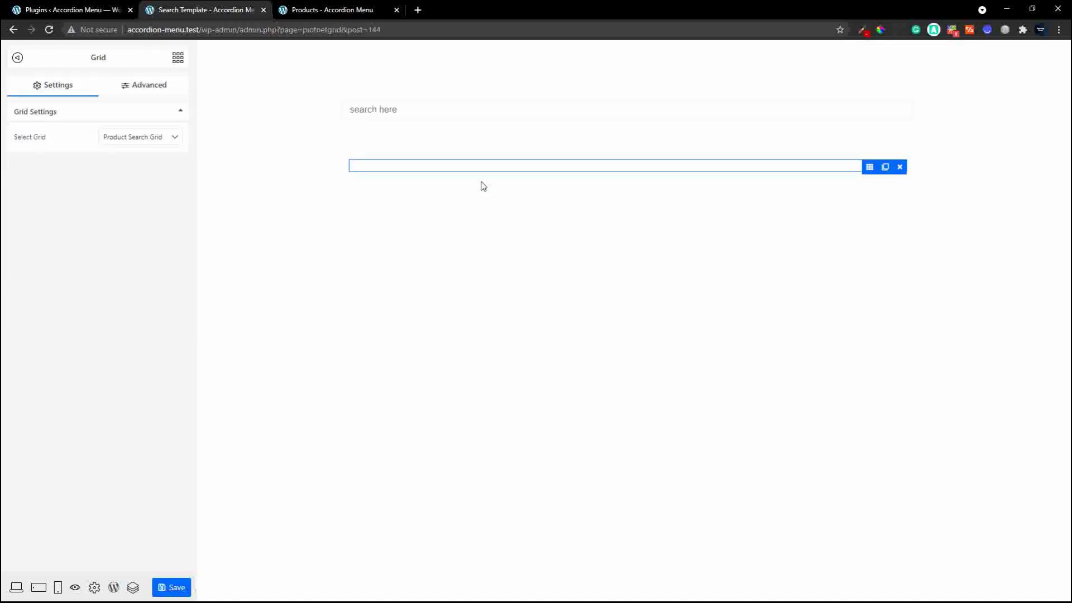
click(174, 142)
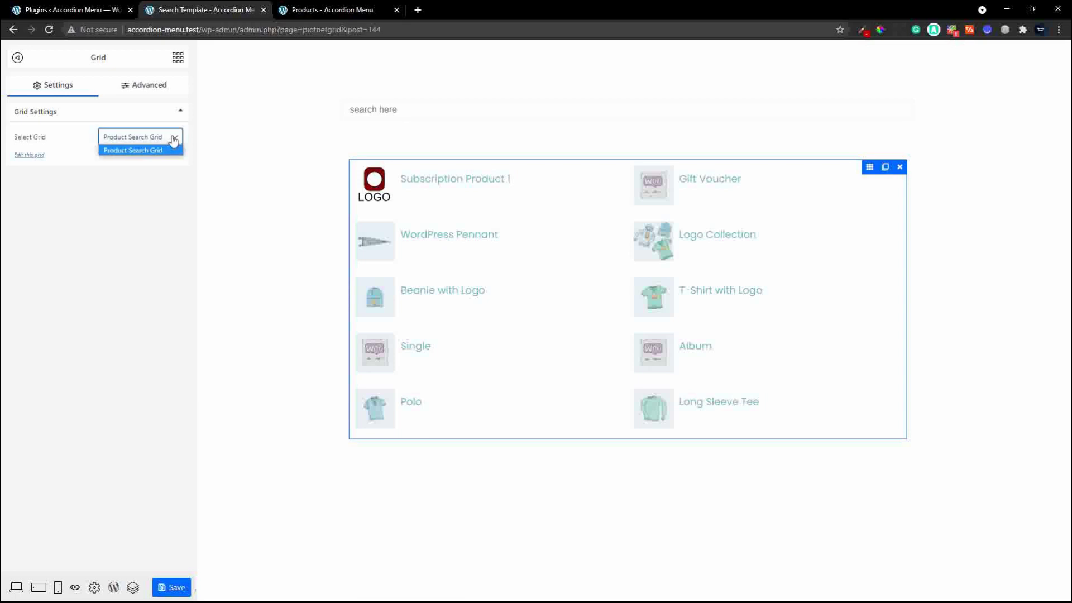
click(173, 146)
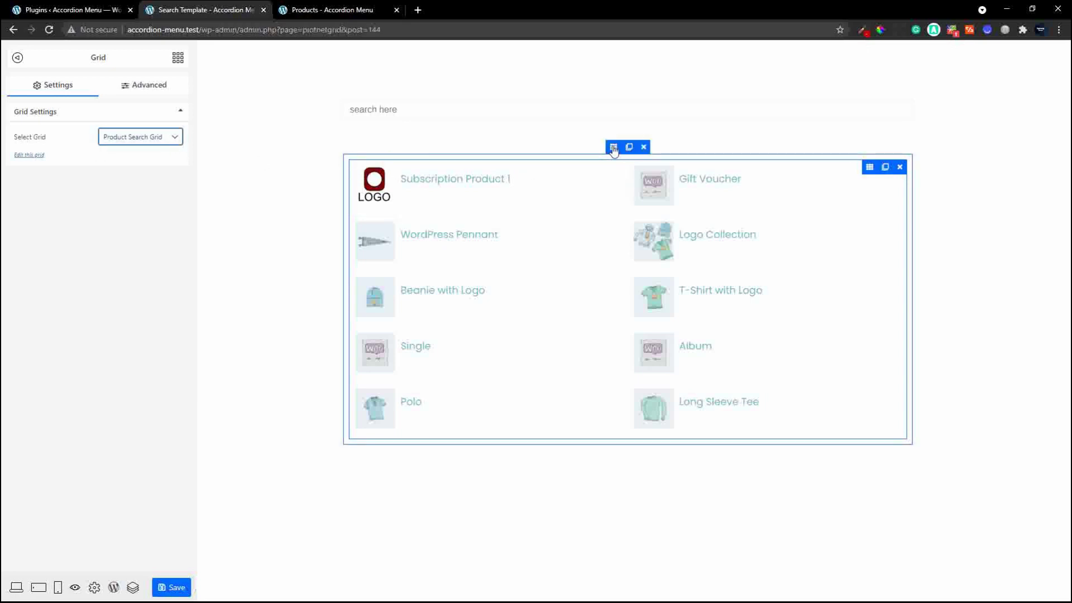
Step: Set the search results section's search facet name to p83284174
click(613, 147)
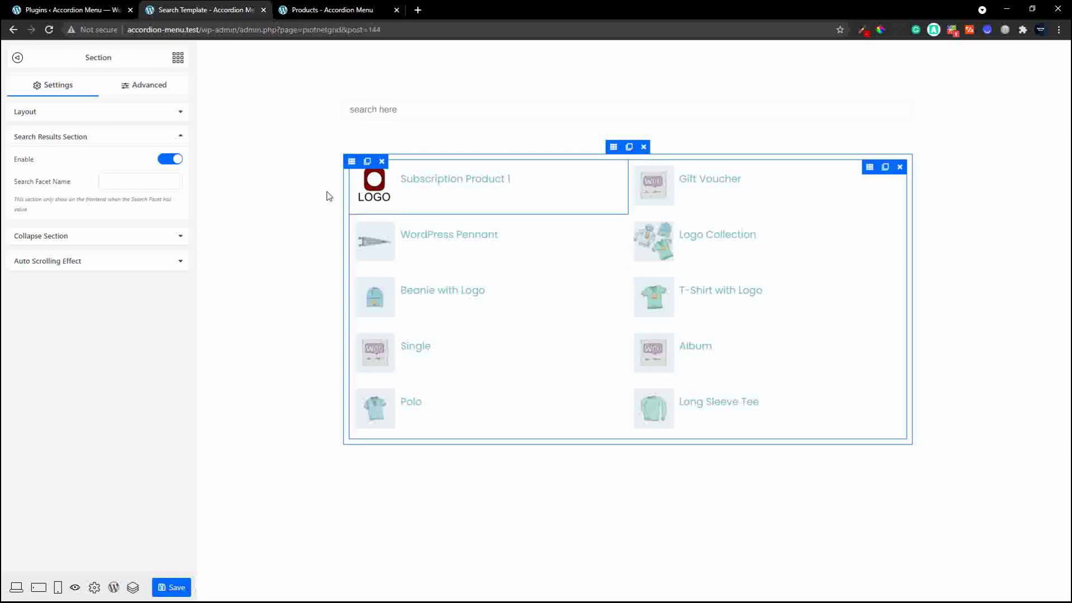
click(111, 177)
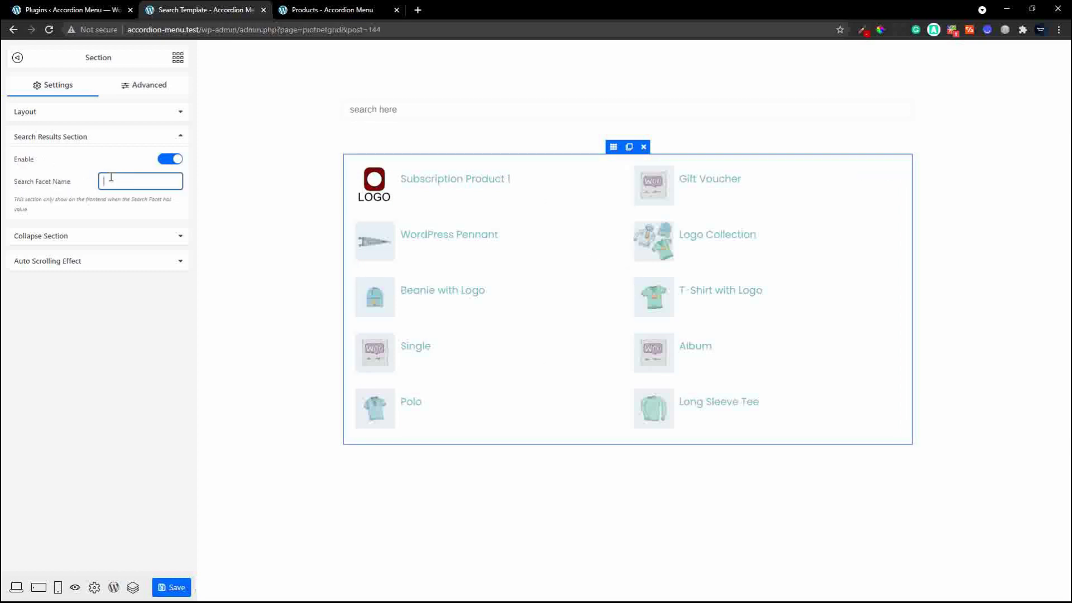
click(373, 108)
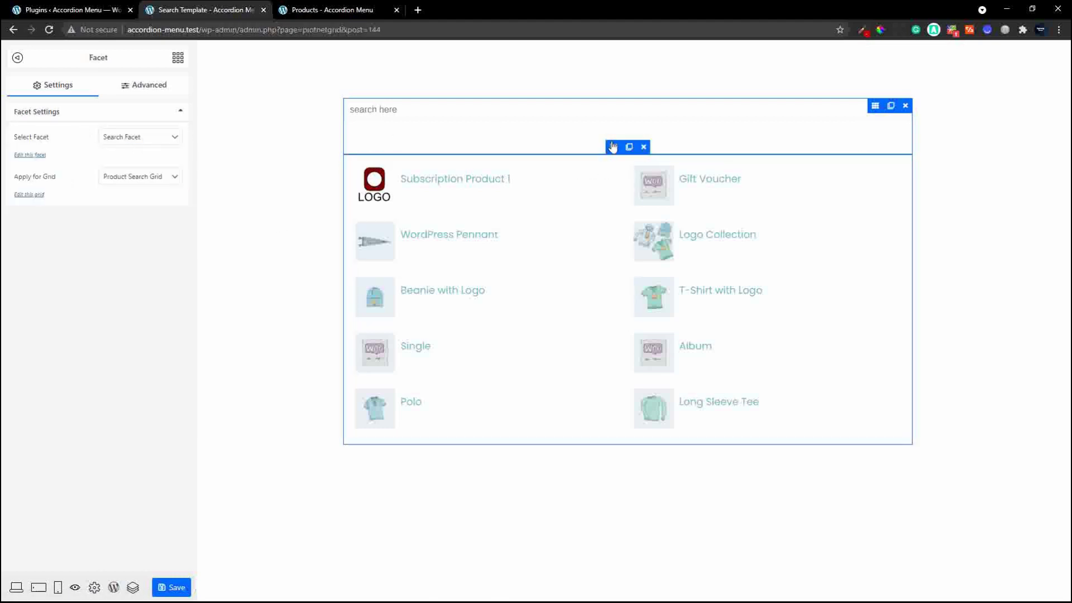
click(613, 146)
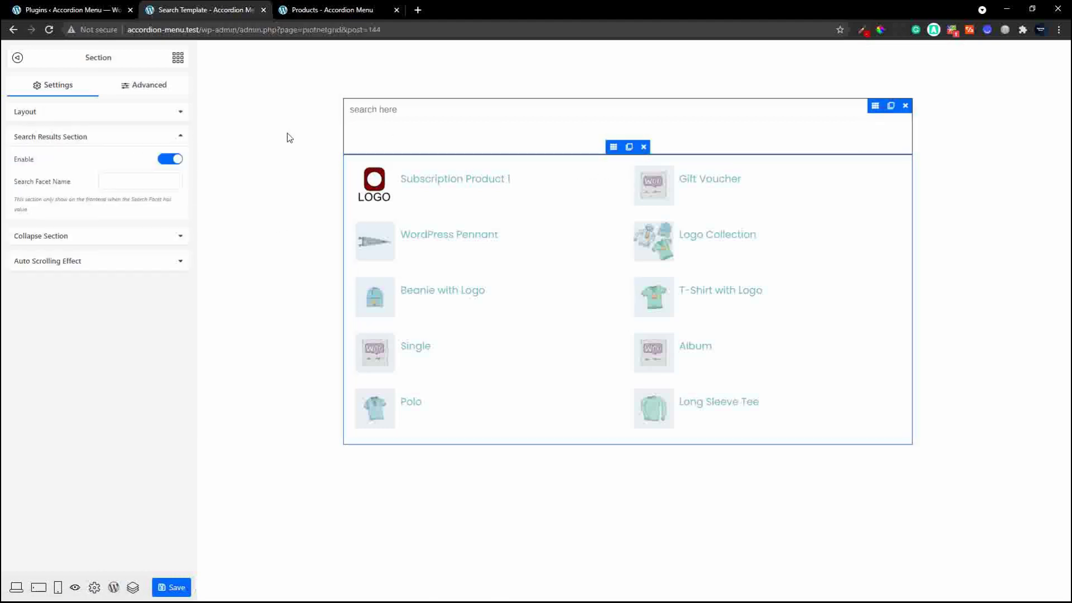
click(118, 179)
text(p83384174)
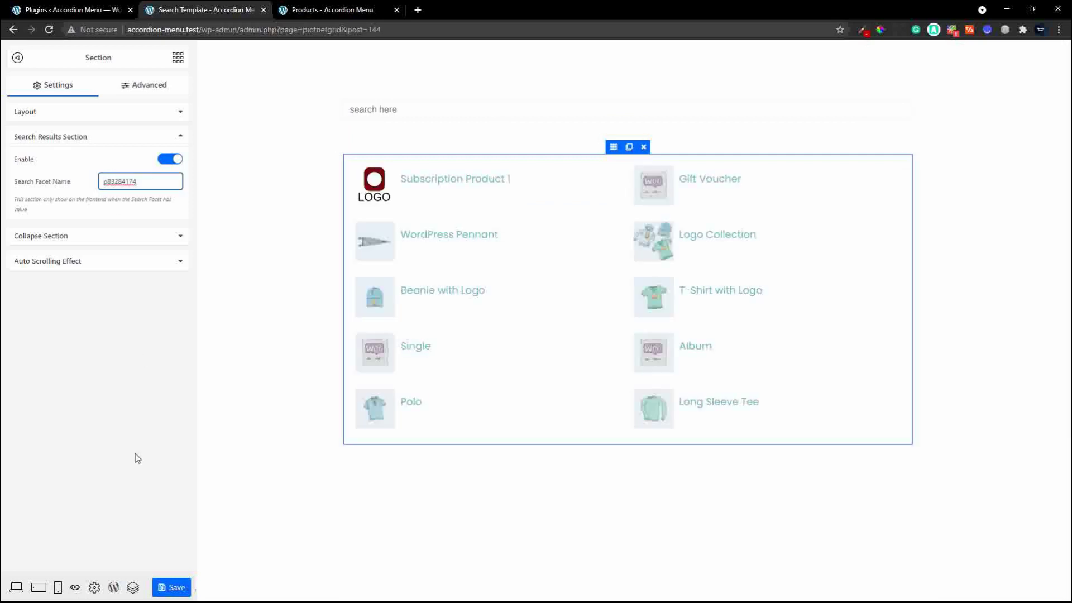
Step: Save the template and test its search field with the terms "beanie" and "hood", clearing the field at the end
click(170, 587)
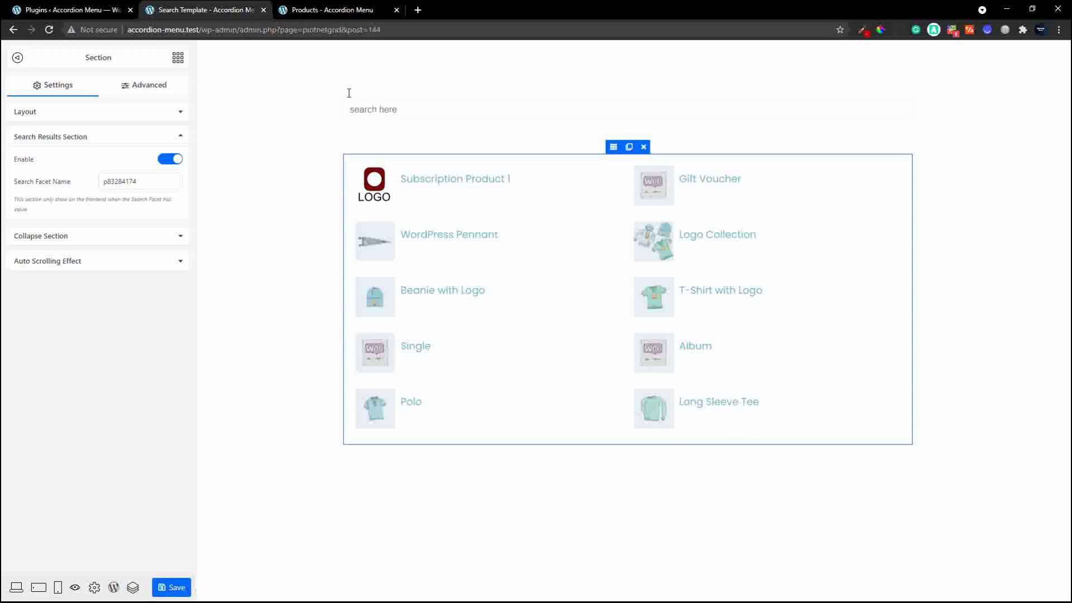
click(378, 110)
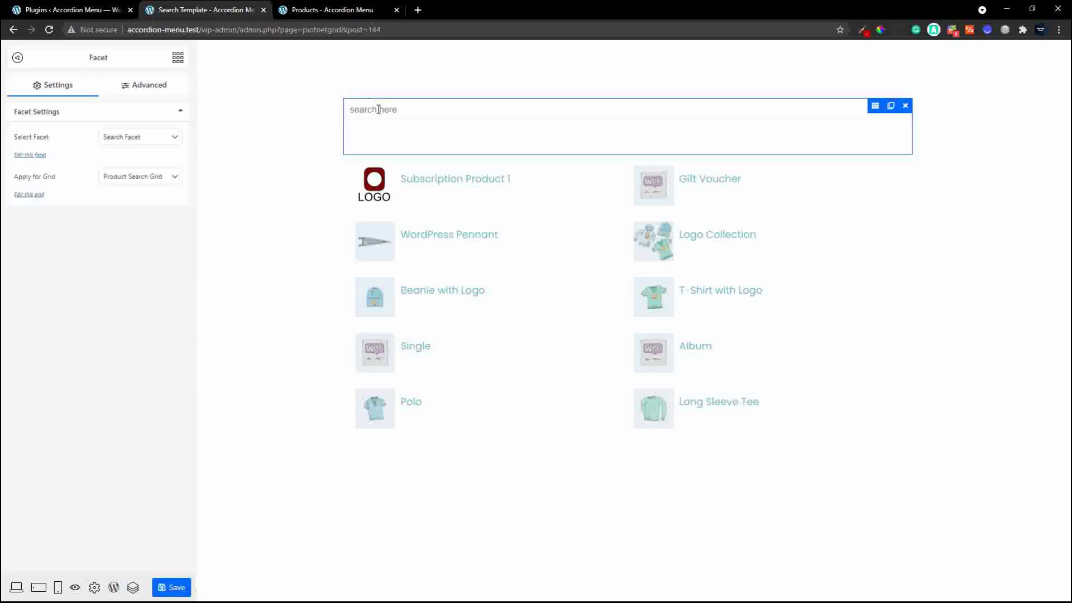
text(bean)
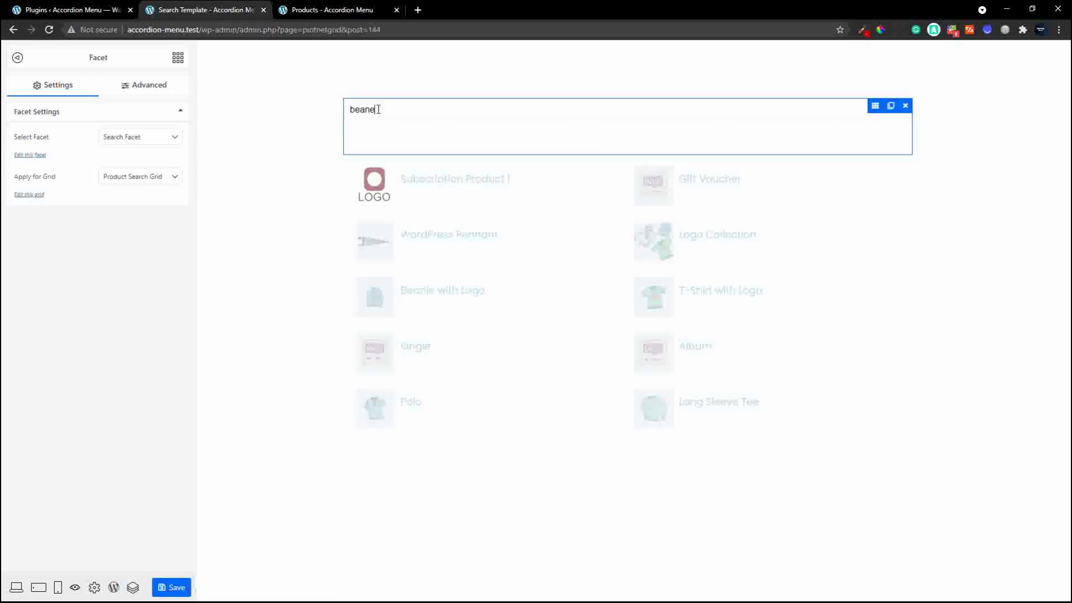
text(e)
key(BackSpace)
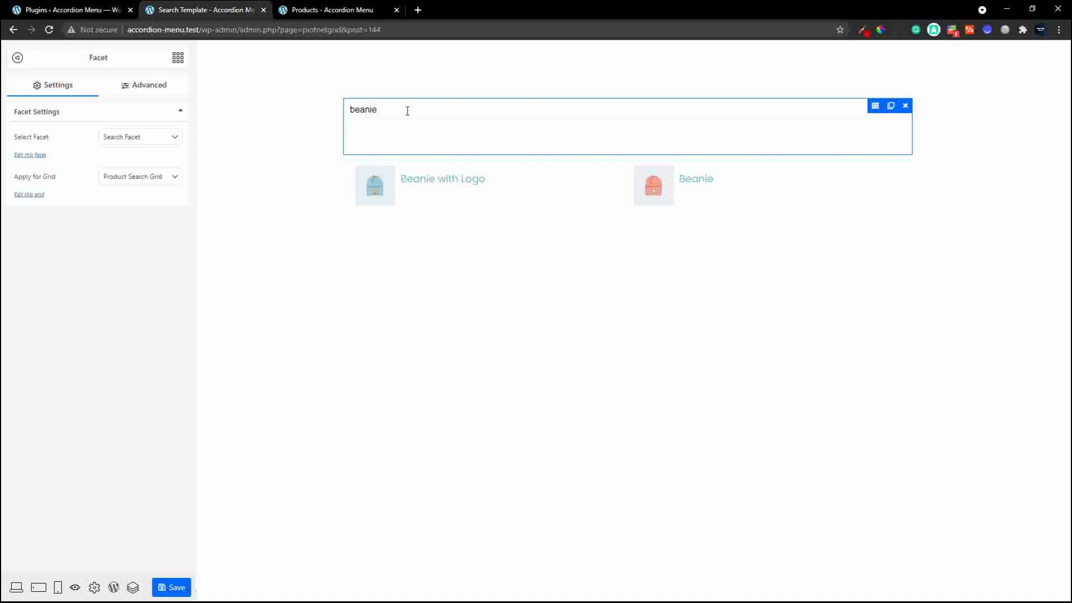
key(ctrl+a)
key(BackSpace)
text(hood)
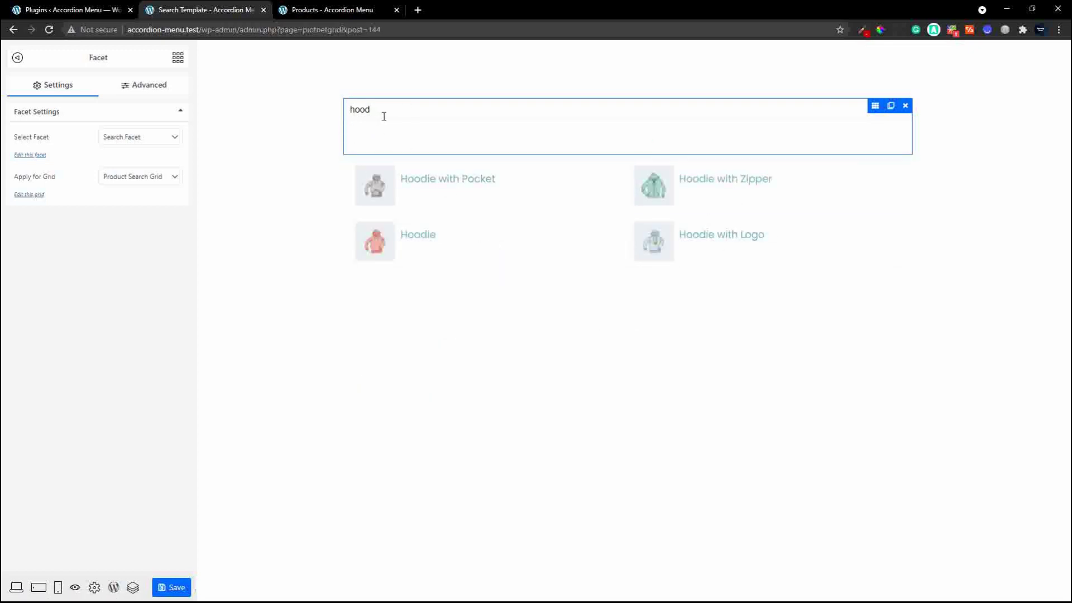
key(BackSpace)
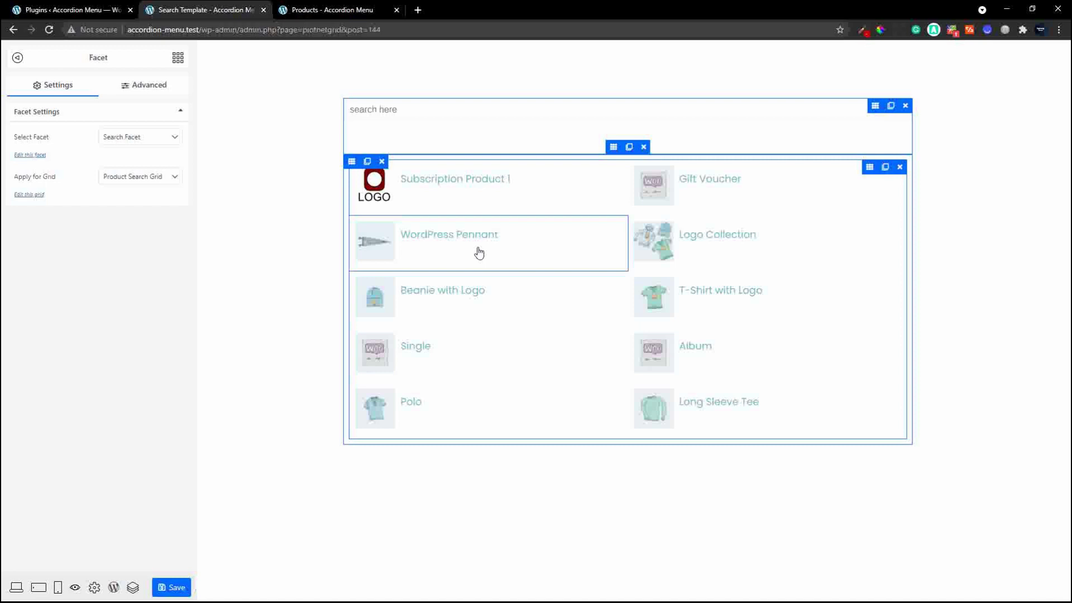
click(172, 587)
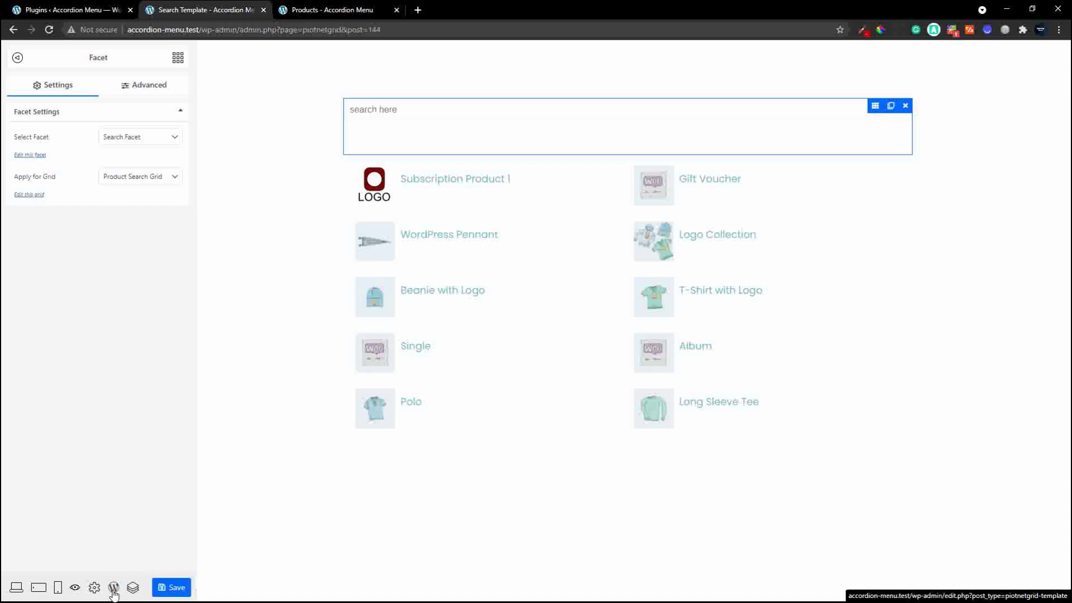
Step: Select the Search Template's shortcode in the Piotnet Grid templates list and open the Oxygen templates list in a new tab
click(113, 587)
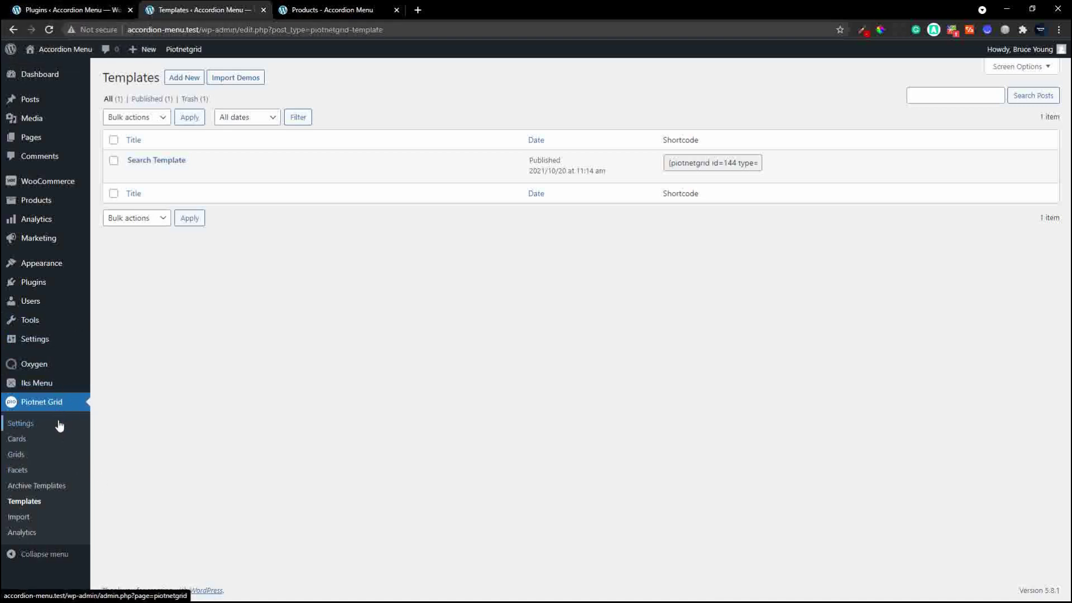
mouse_move(41, 368)
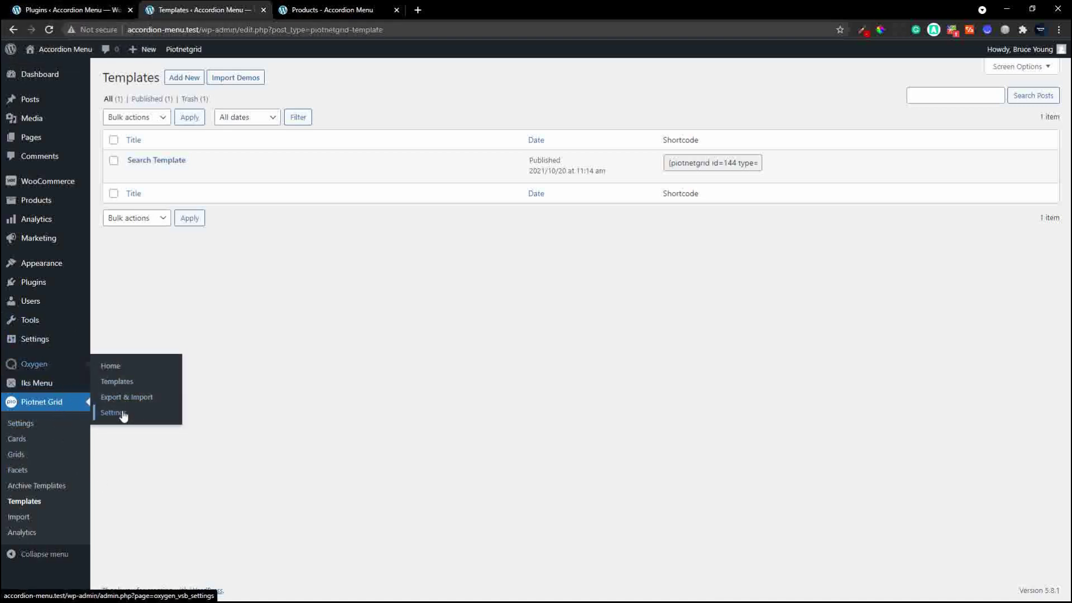
click(707, 162)
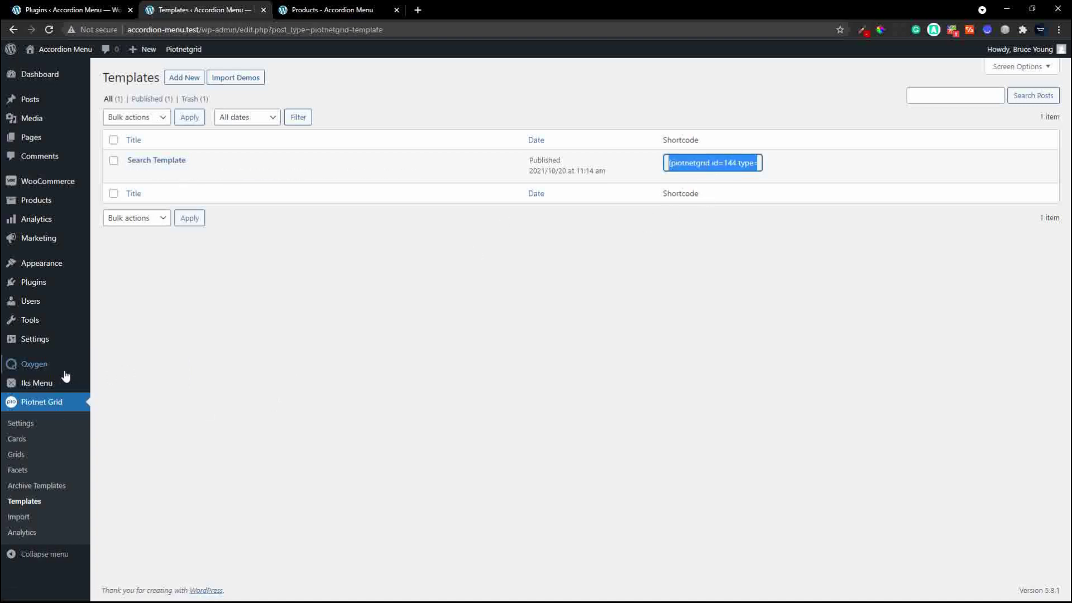
mouse_move(45, 364)
right_click(111, 388)
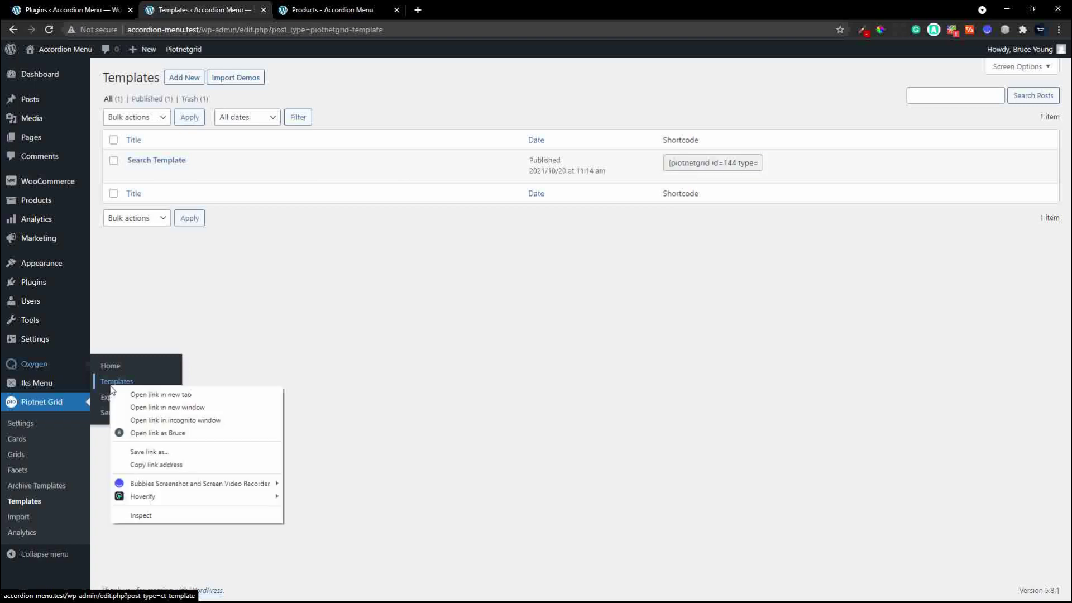
click(151, 395)
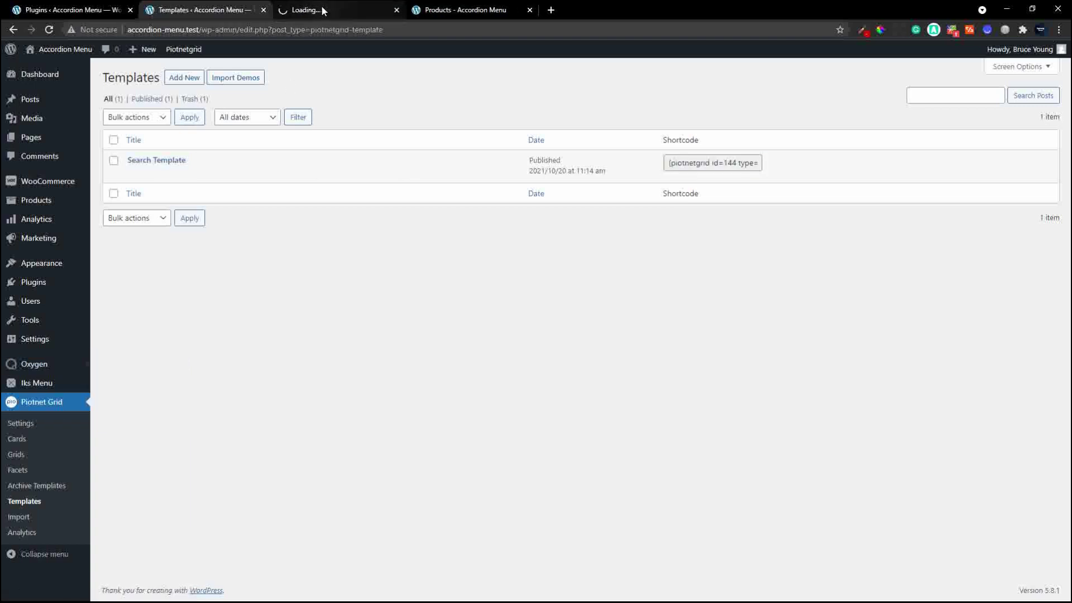
click(323, 11)
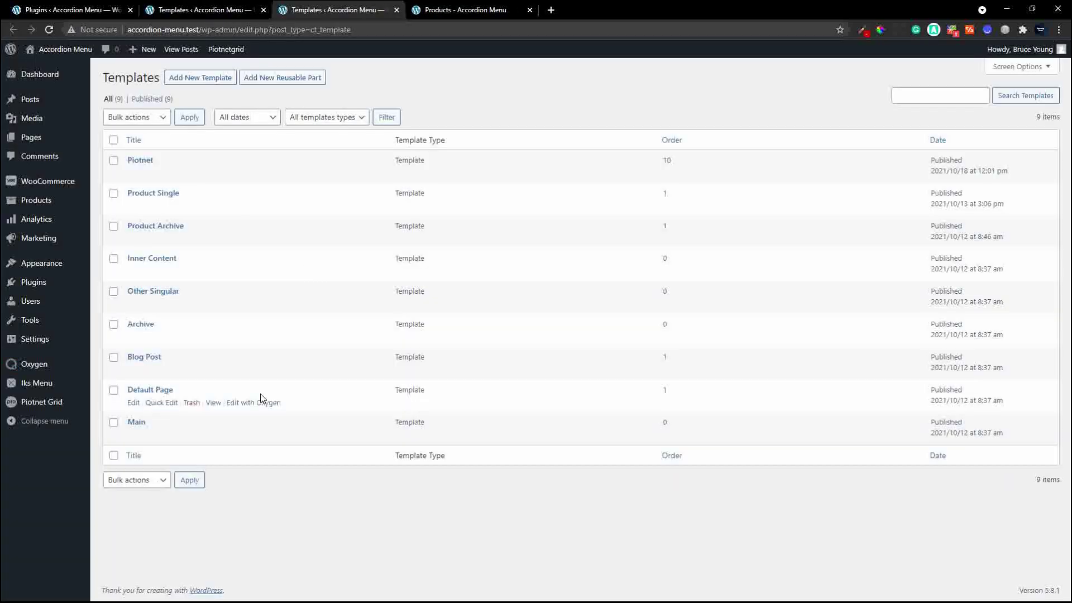
Step: From the shop page, open the Product Archive template in the Oxygen editor and delete its existing search template element
click(465, 10)
mouse_move(283, 52)
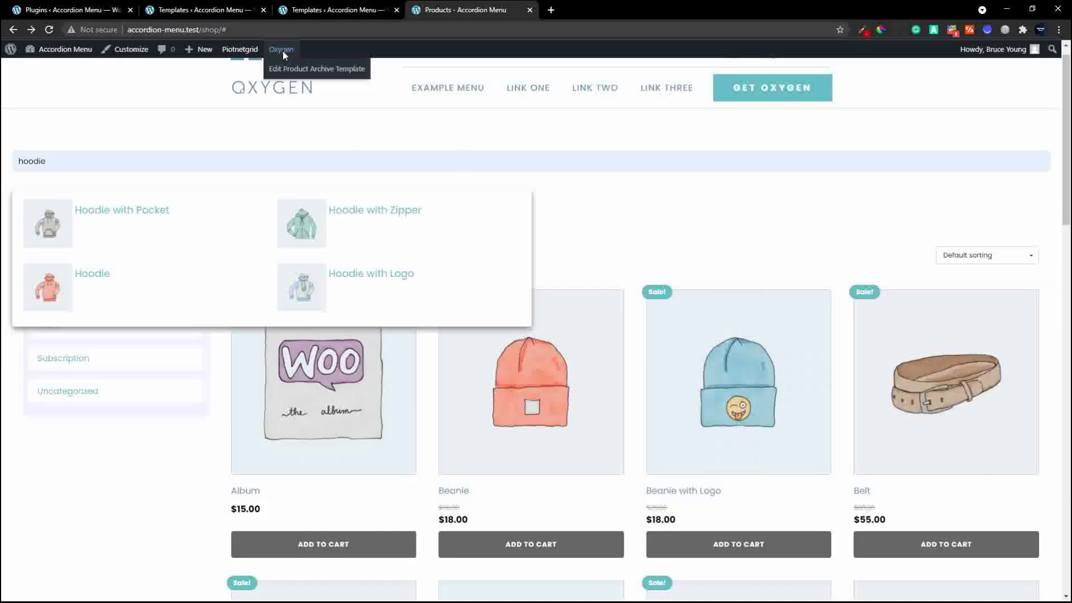
click(285, 71)
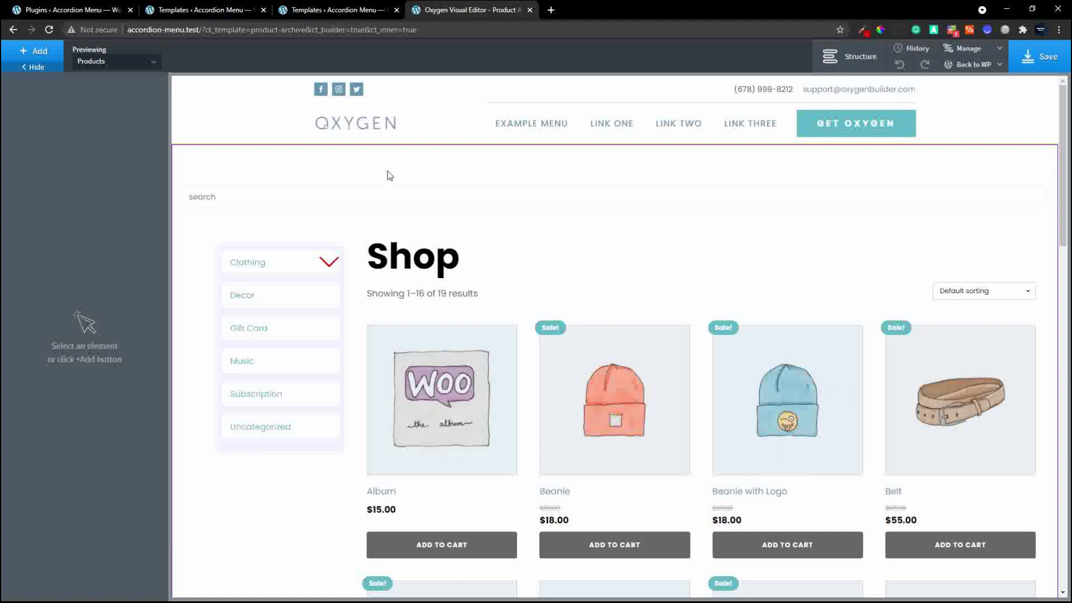
click(358, 197)
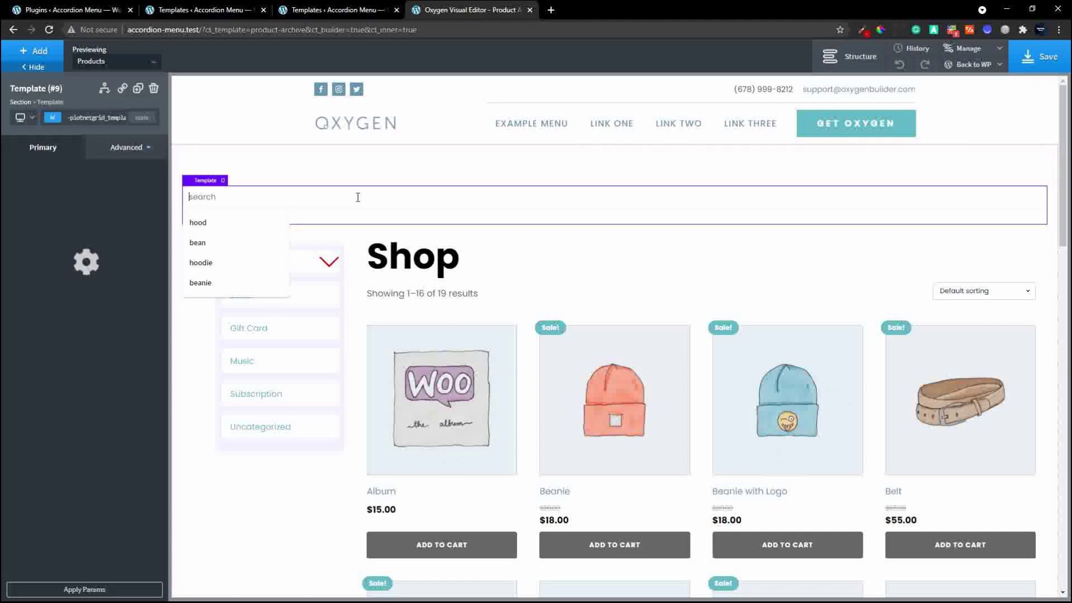
click(153, 88)
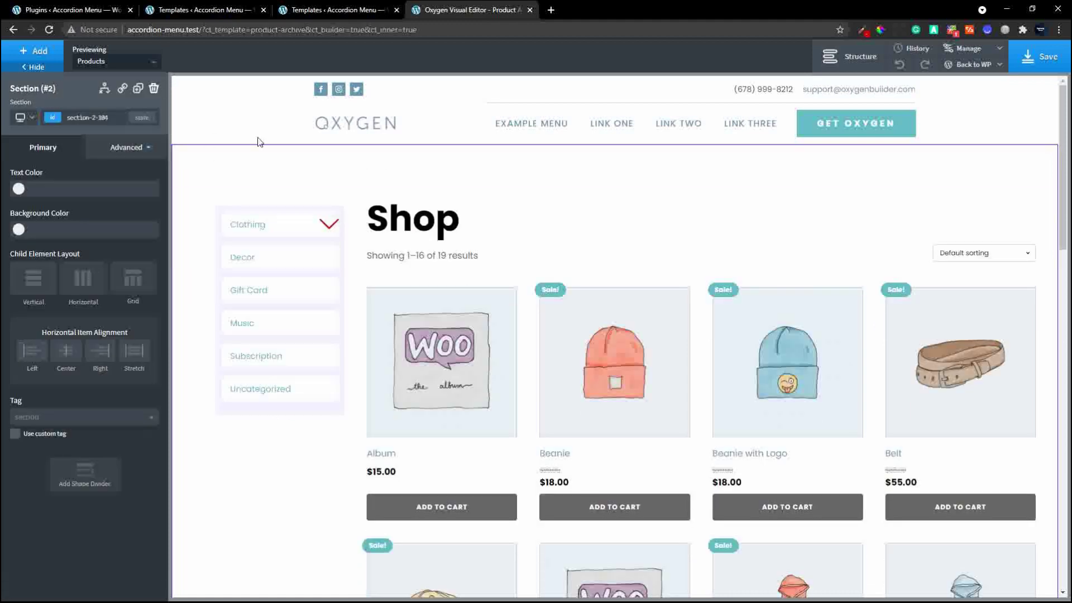
Step: Add a Piotnet Grid Template element to the page section and assign it the second Search Template option
click(19, 60)
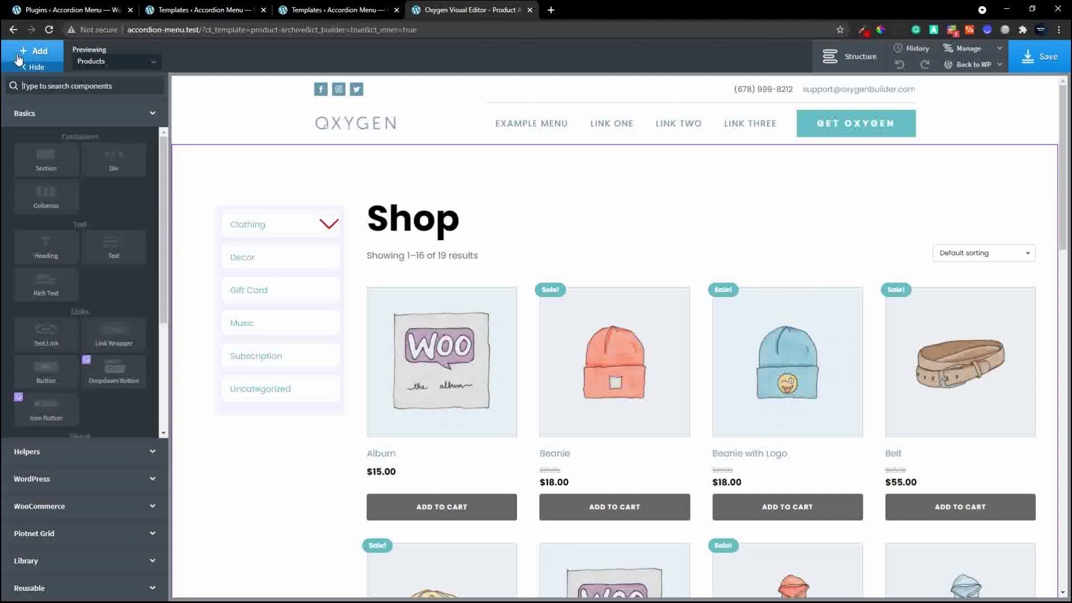
click(46, 533)
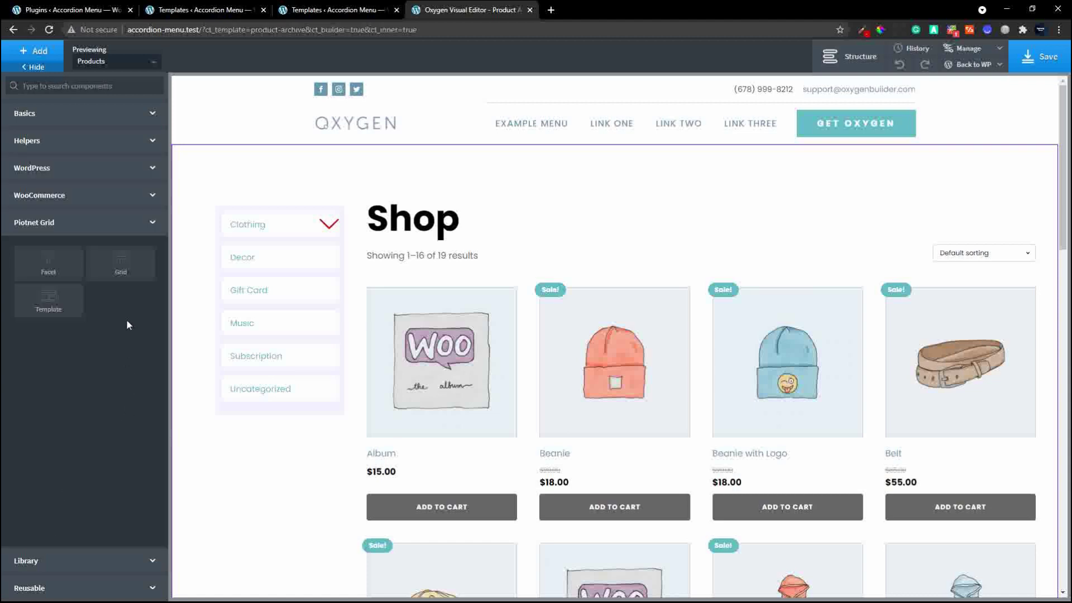
click(59, 302)
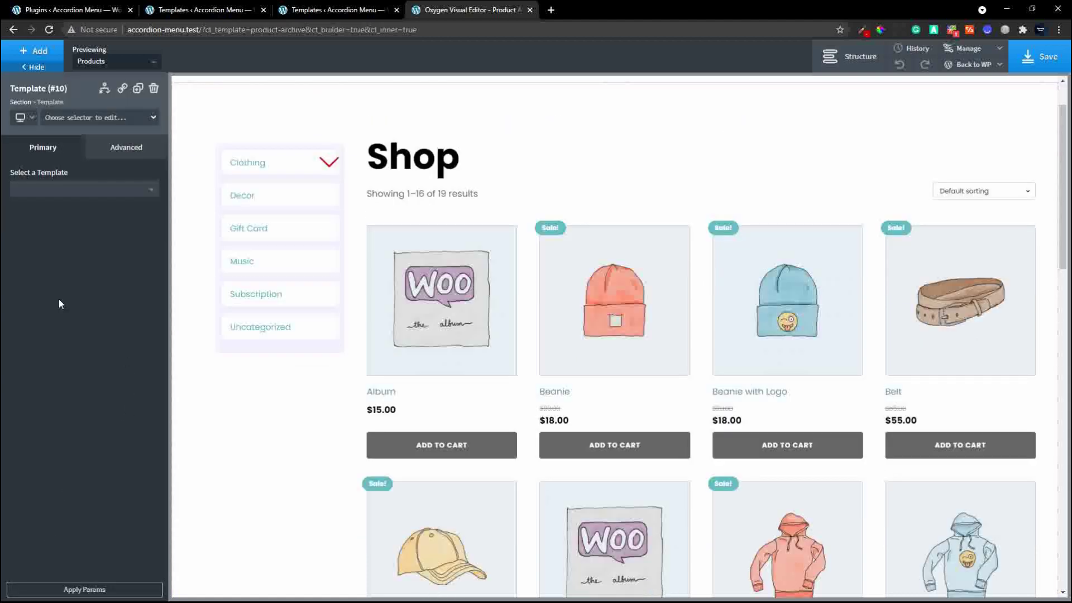
click(80, 190)
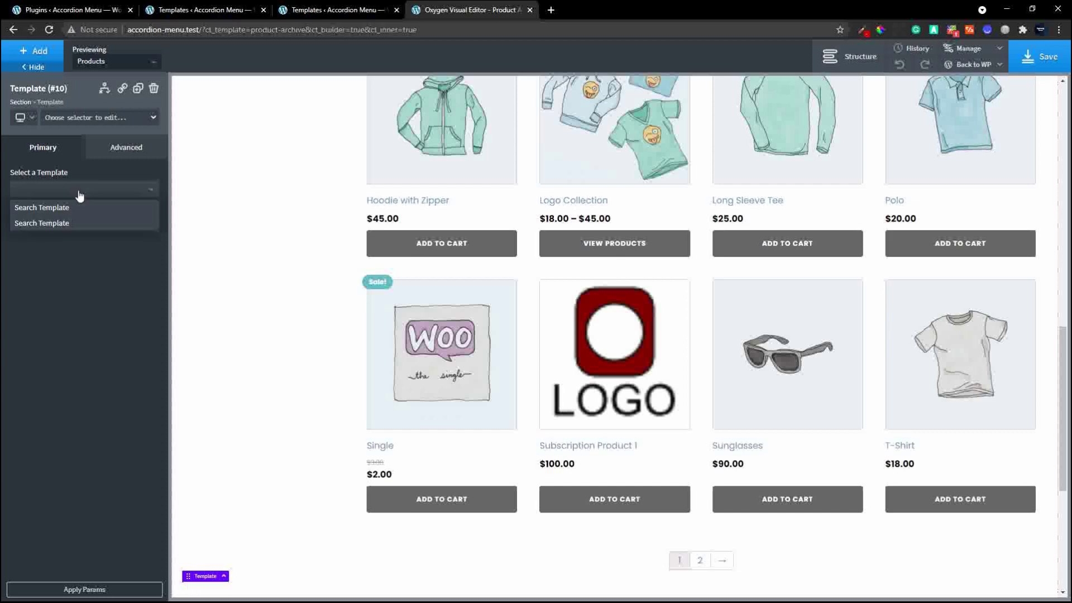
click(62, 224)
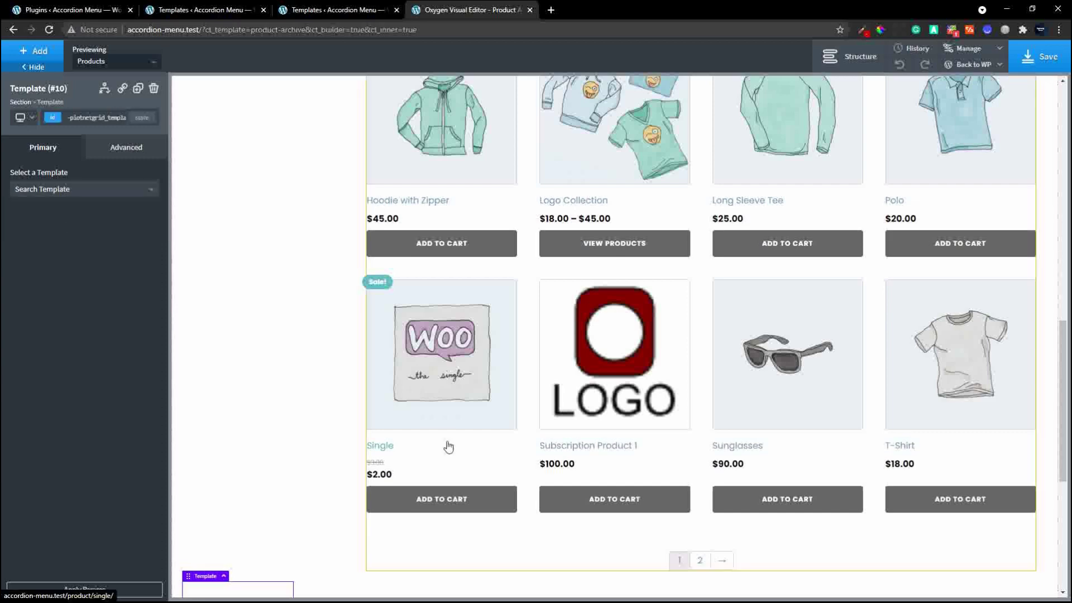
Step: Move the Template element out of its section to the start of Inner Content, above Section (#2), and save
click(862, 62)
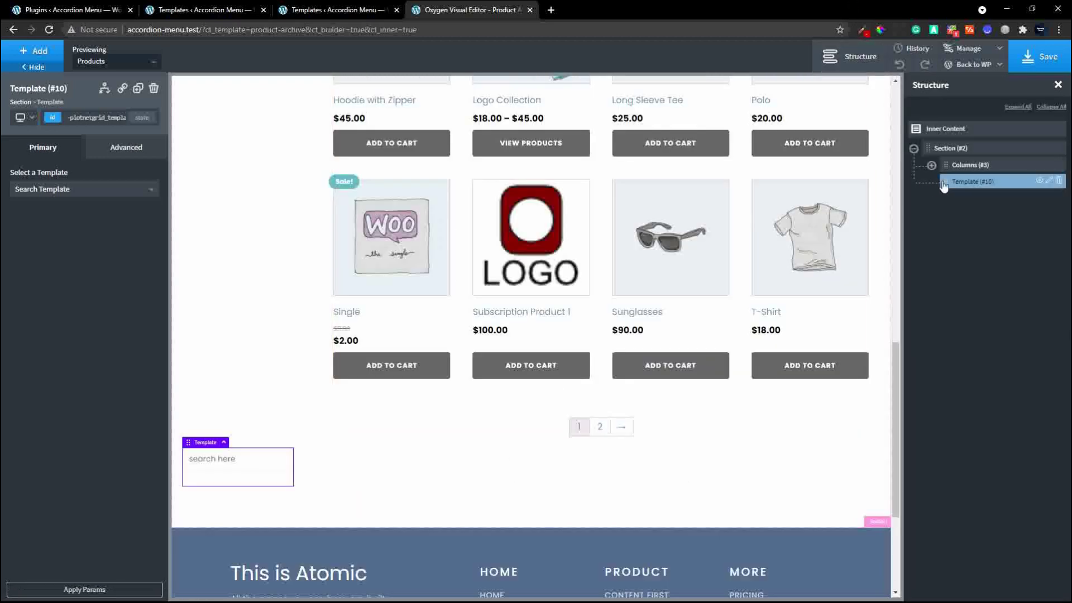
drag(945, 178, 957, 150)
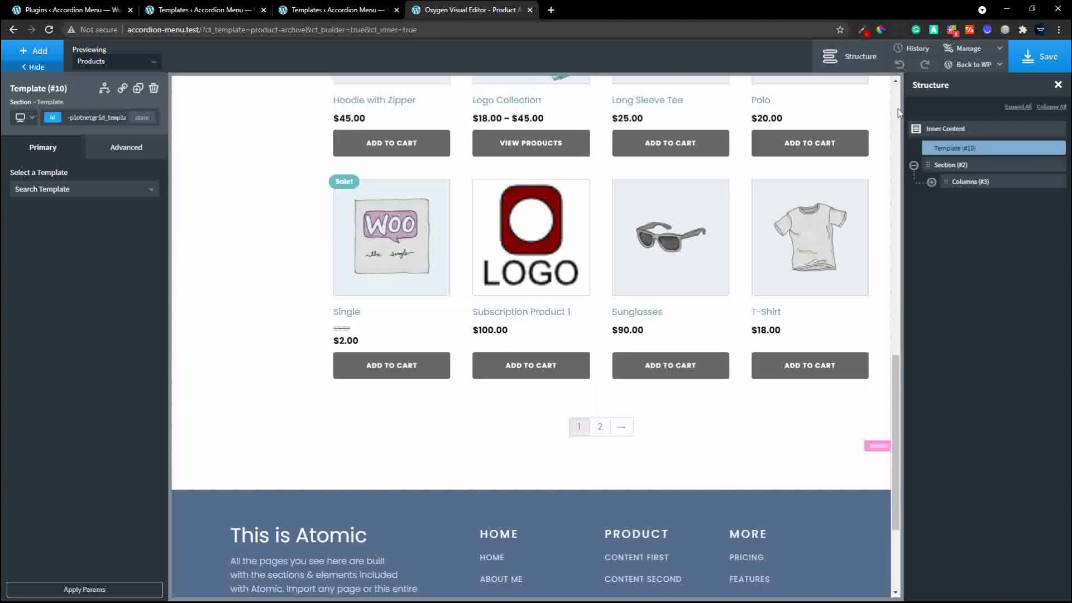
click(897, 108)
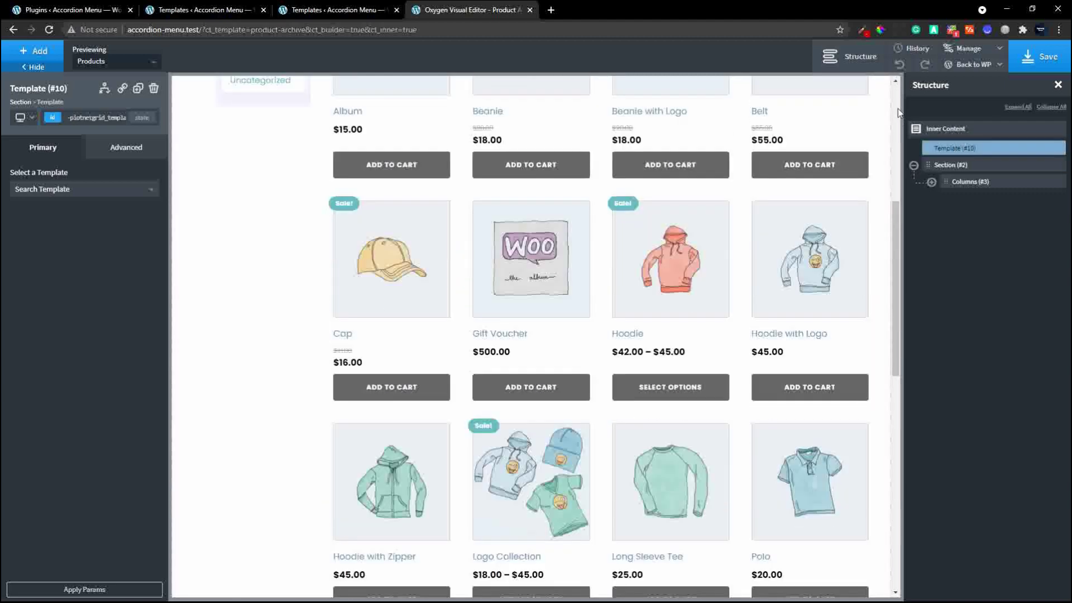
scroll(898, 110, up, 3)
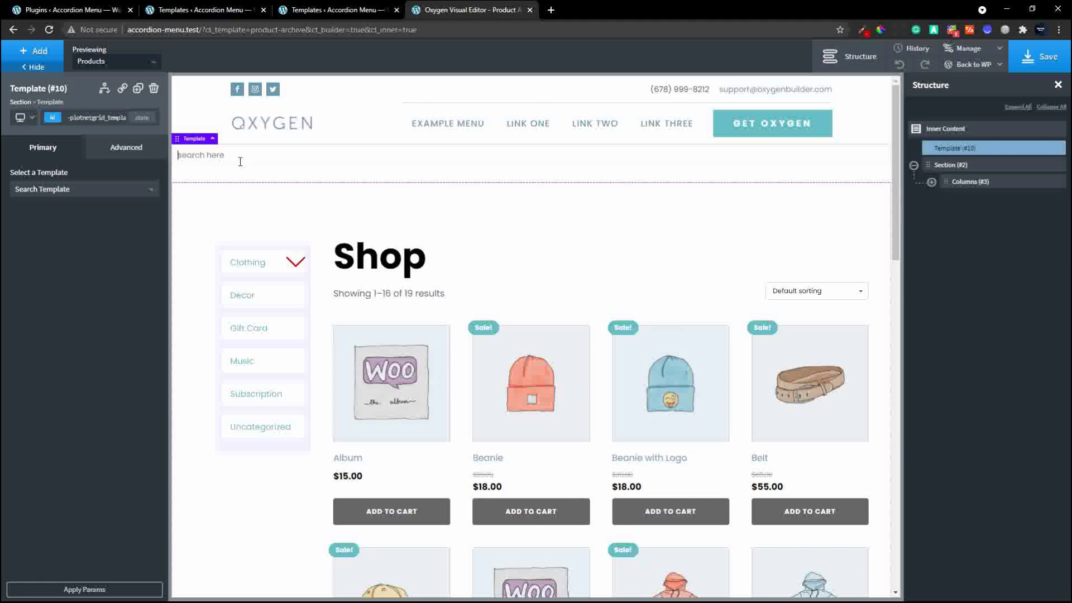
click(1057, 63)
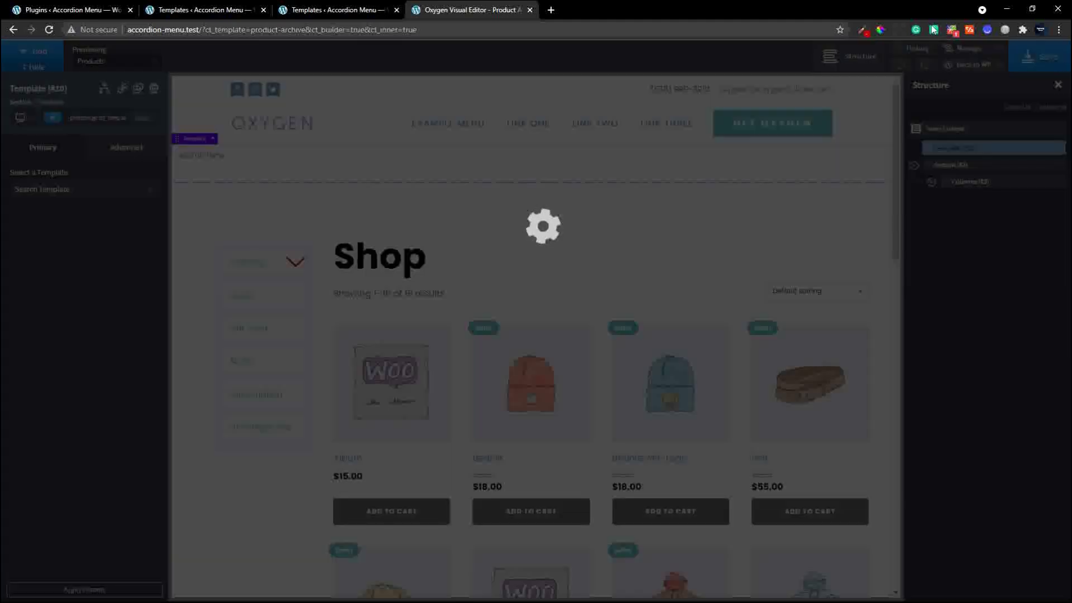
Step: Open the front end of the site at accordion-menu.test/shop in the browser tab holding the Oxygen templates list
click(355, 10)
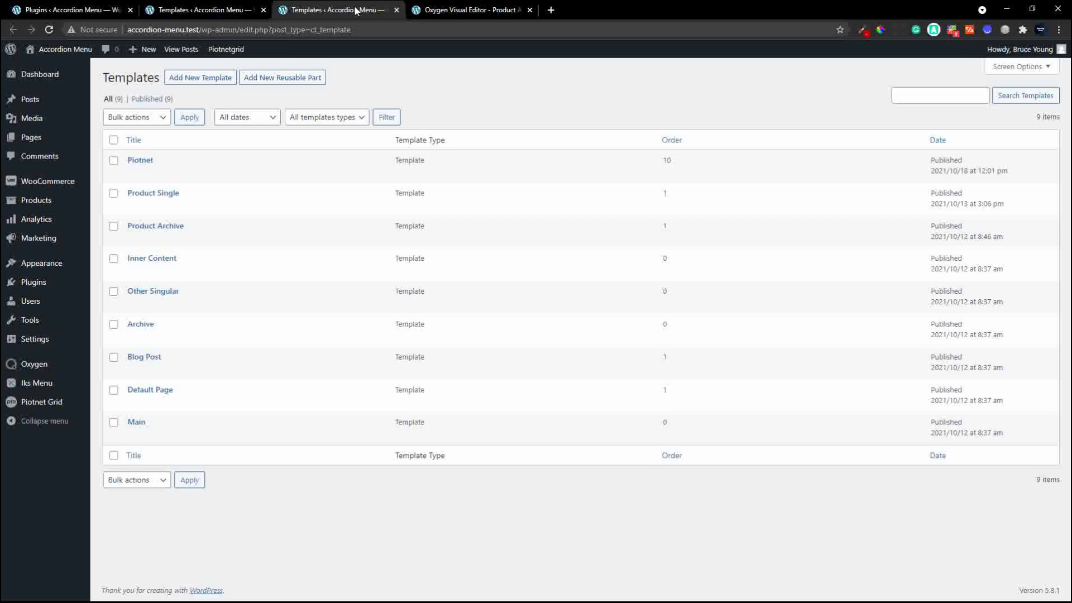
click(62, 49)
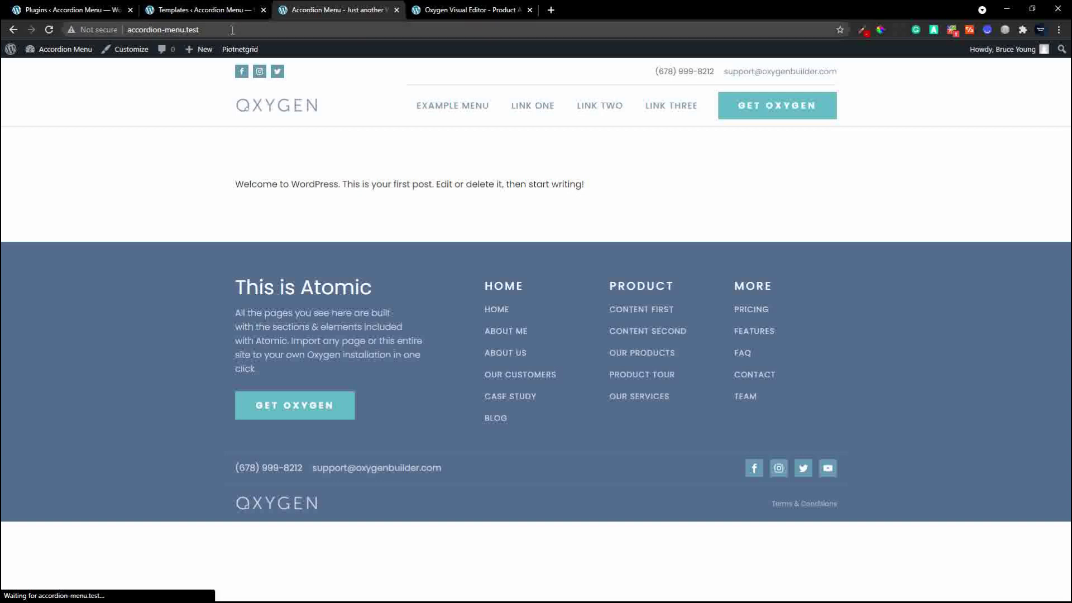
click(233, 30)
click(233, 30)
text(/shop)
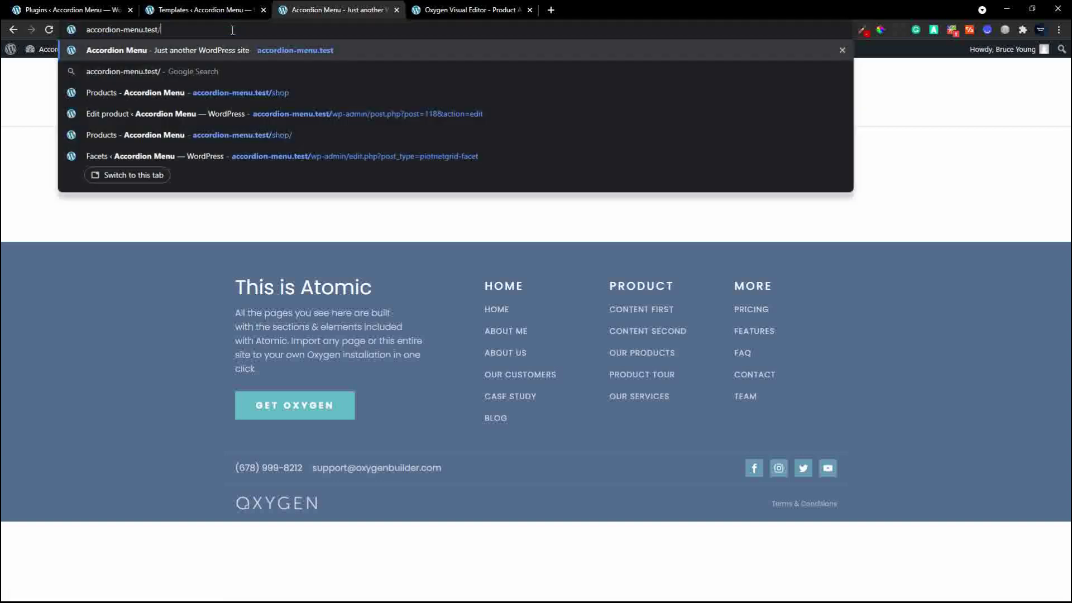
key(Return)
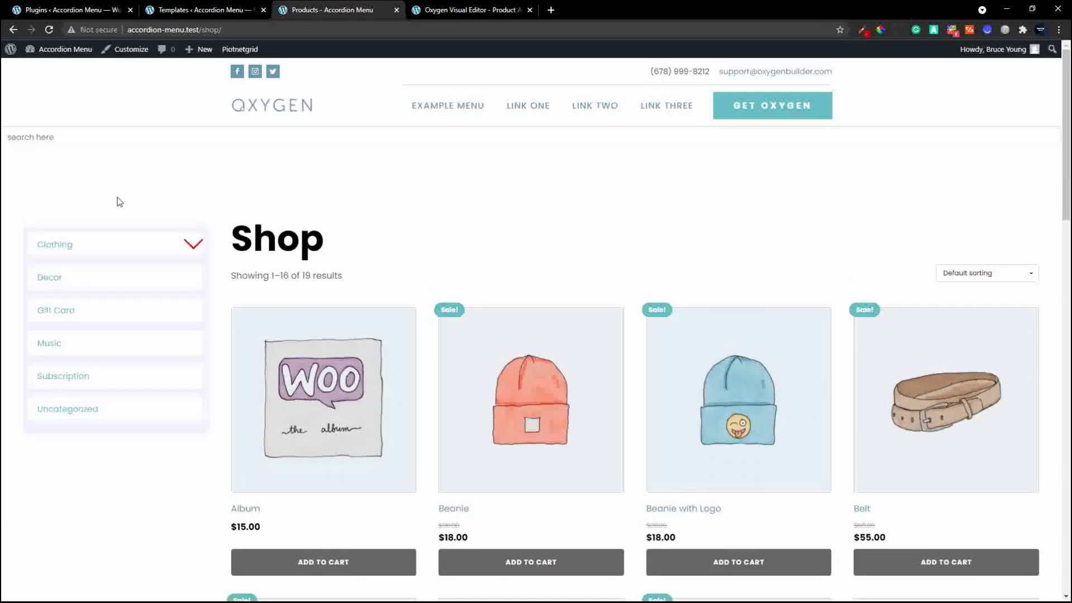
Step: Test the live product search on the shop page with the terms "beanie" and "hood"
click(86, 140)
text(beanie)
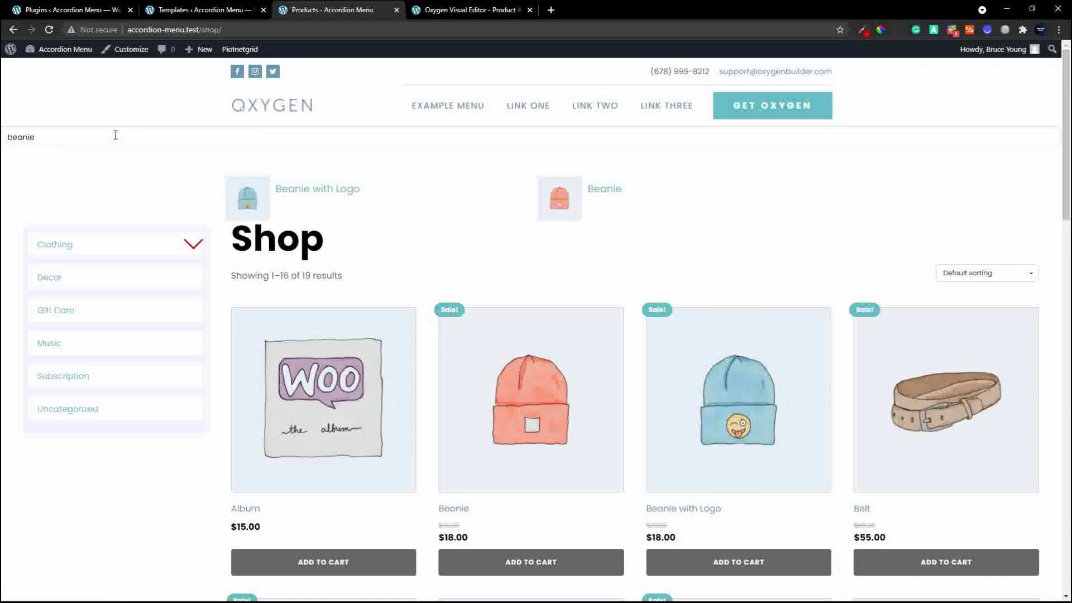
drag(39, 137, 5, 132)
text(hood)
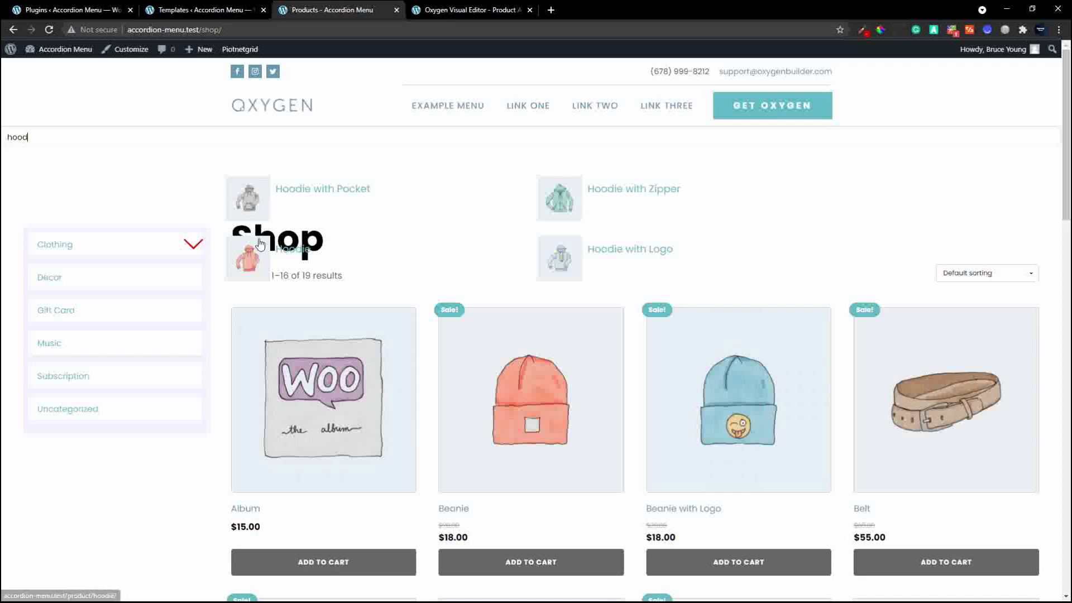
Step: In the Oxygen editor, add a new Section at the start of Inner Content and nest the search Template element inside it
click(456, 13)
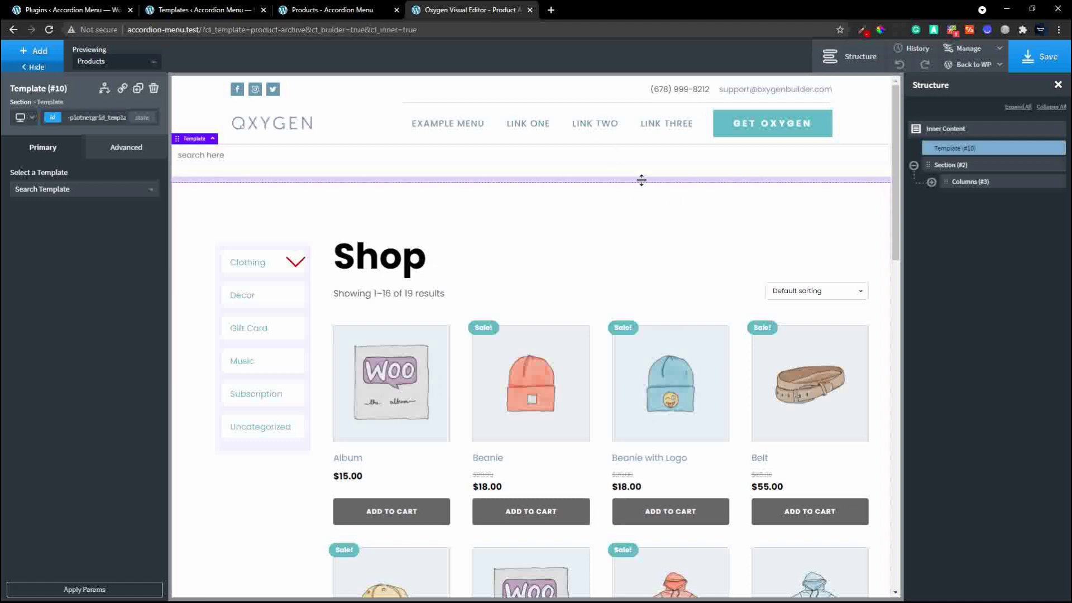
click(951, 131)
click(53, 53)
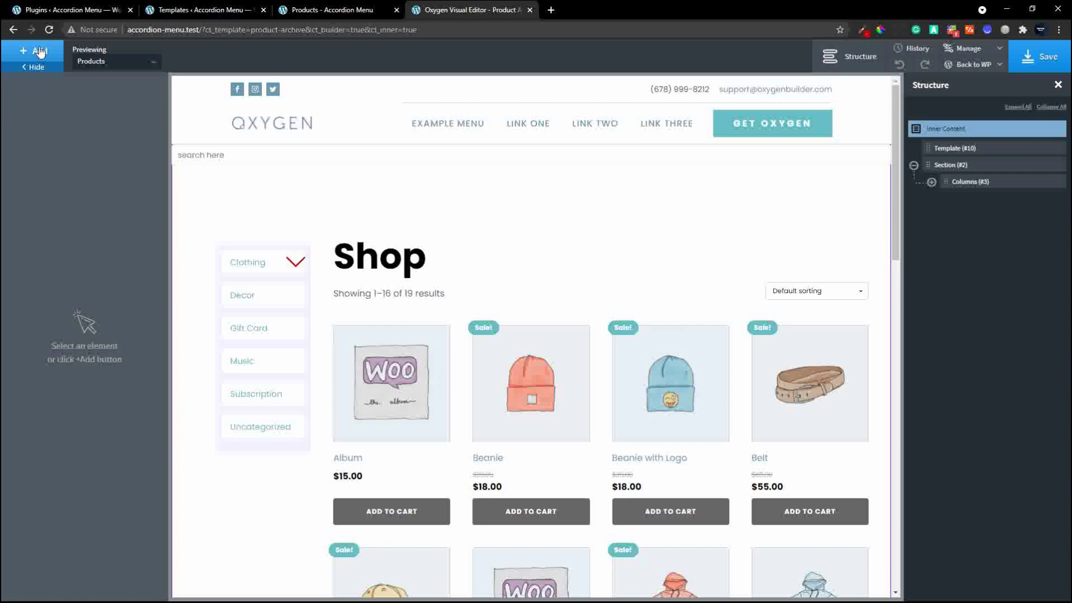
click(63, 115)
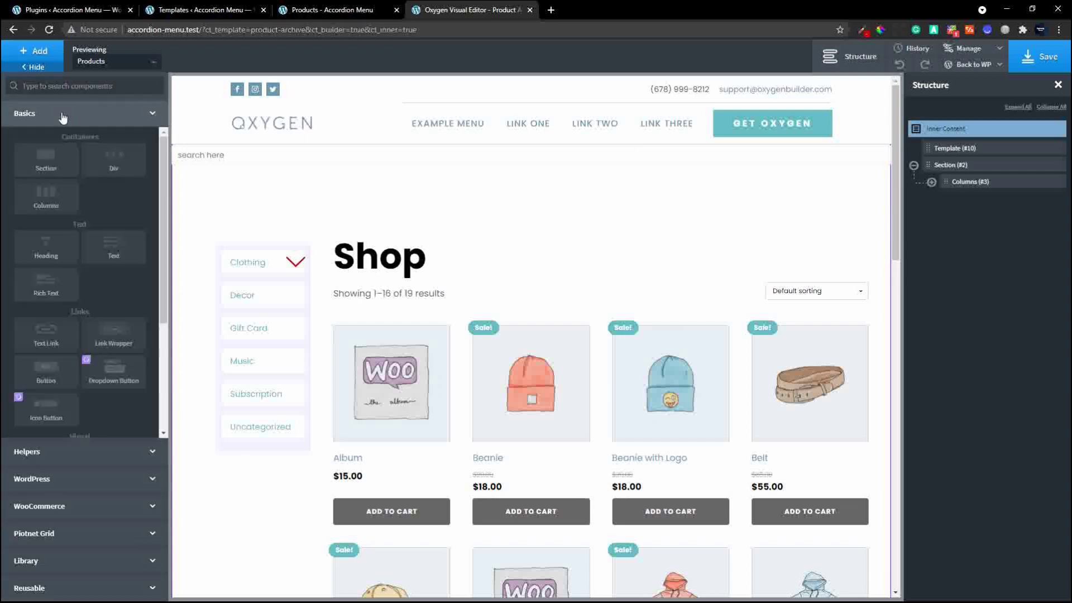
click(55, 168)
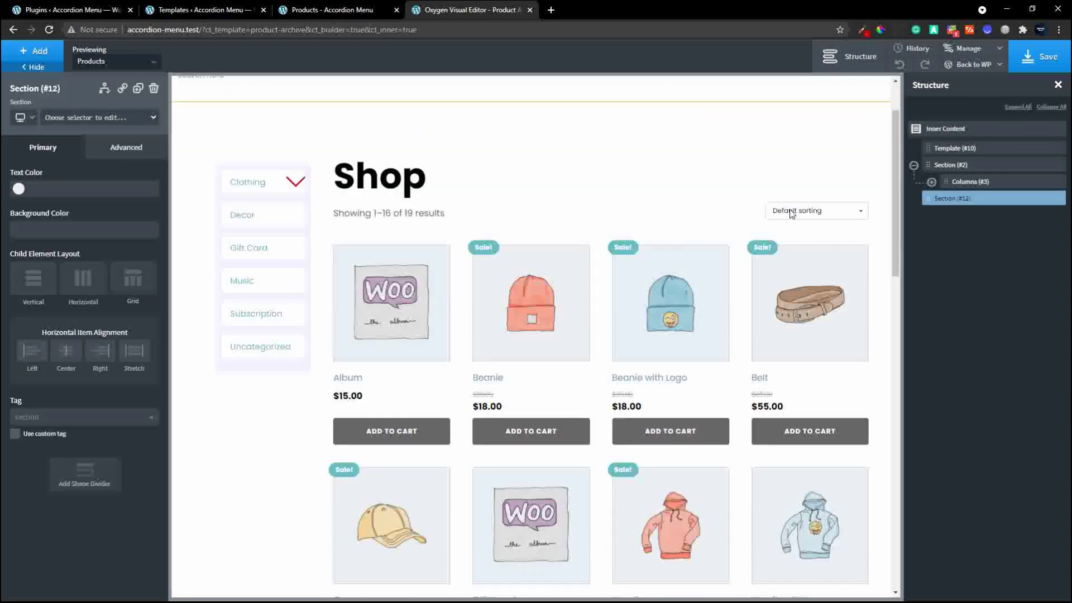
drag(927, 200, 972, 154)
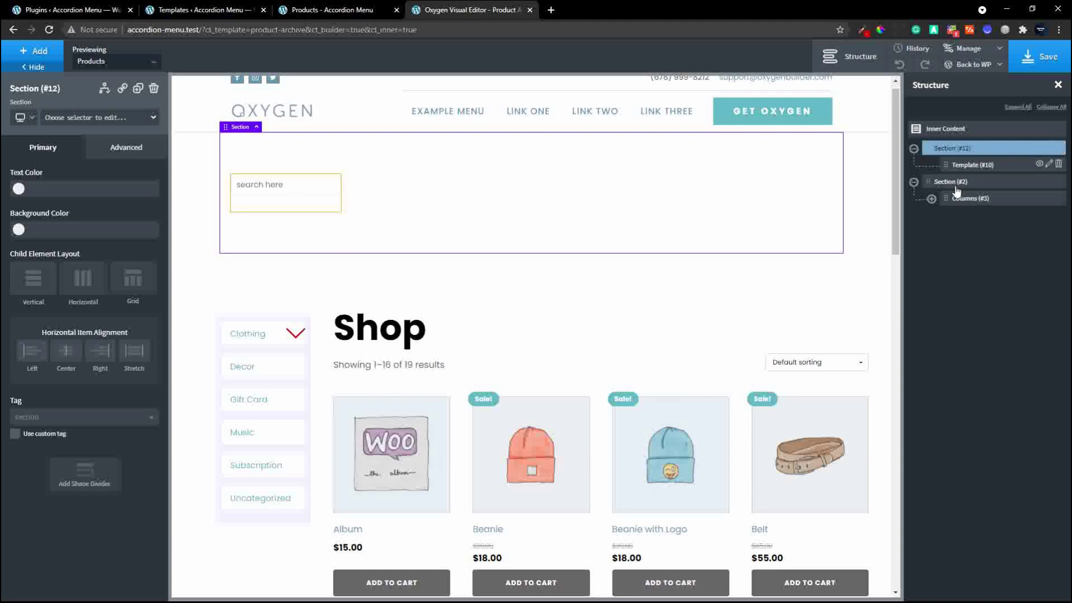
Step: Set the search Template element's width to 100% and save the Product Archive template
click(970, 167)
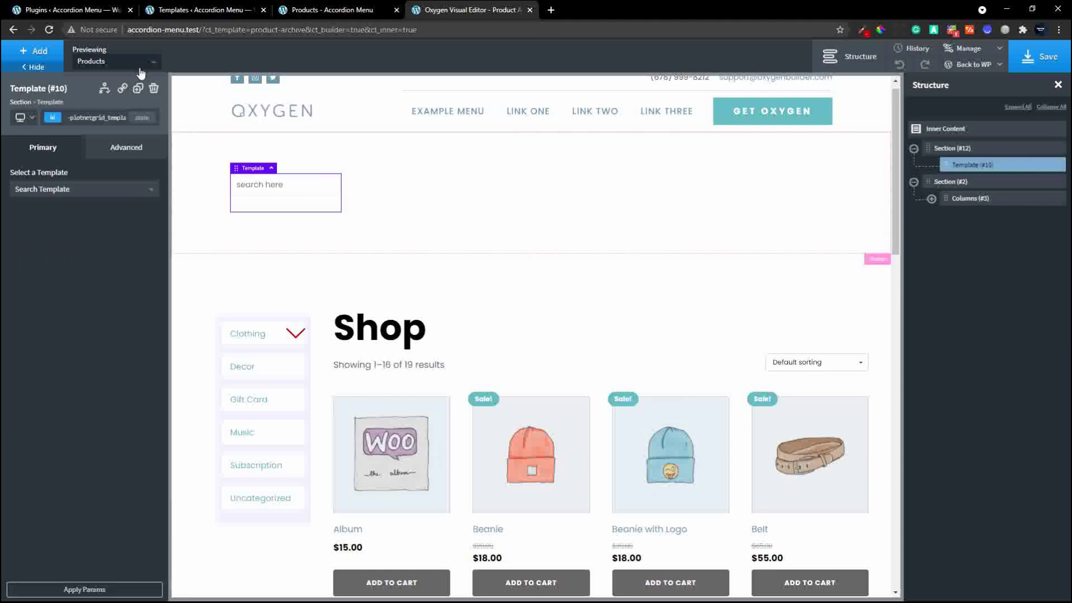
click(127, 146)
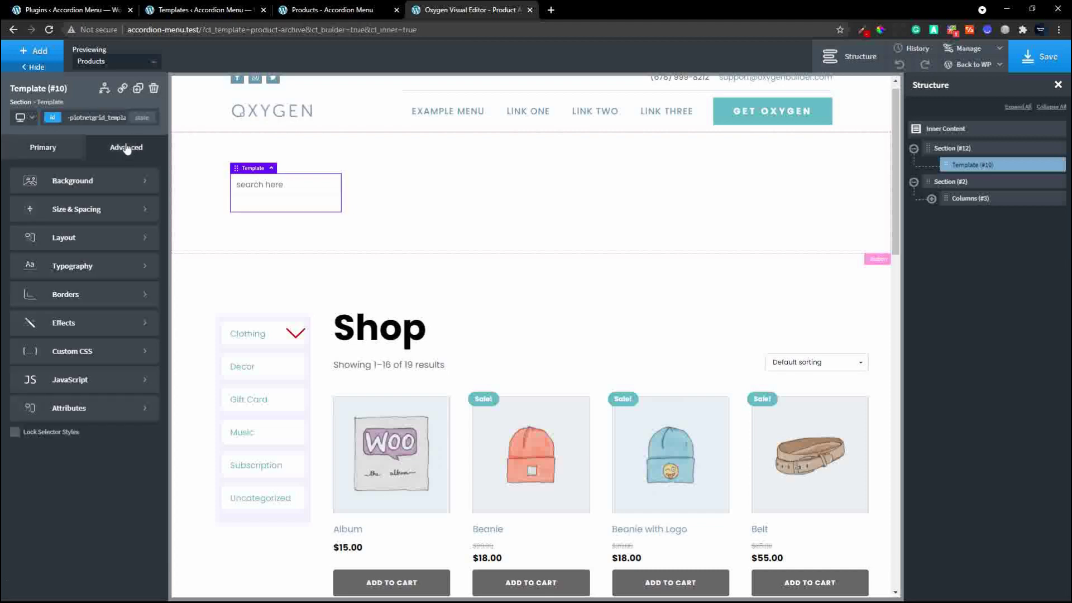
click(84, 209)
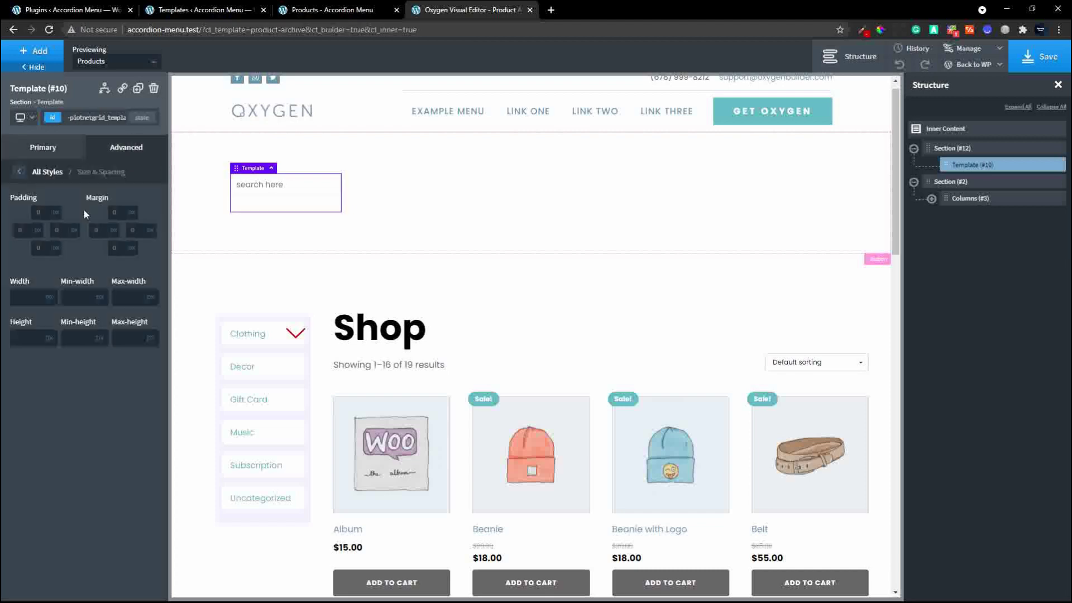
click(50, 297)
click(50, 310)
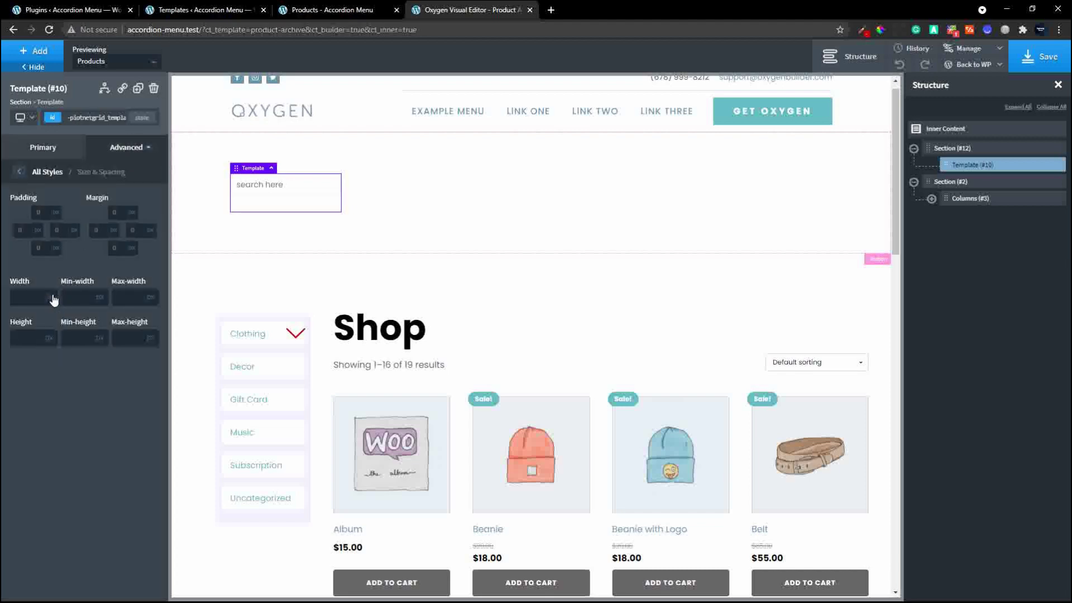
click(24, 297)
text(100)
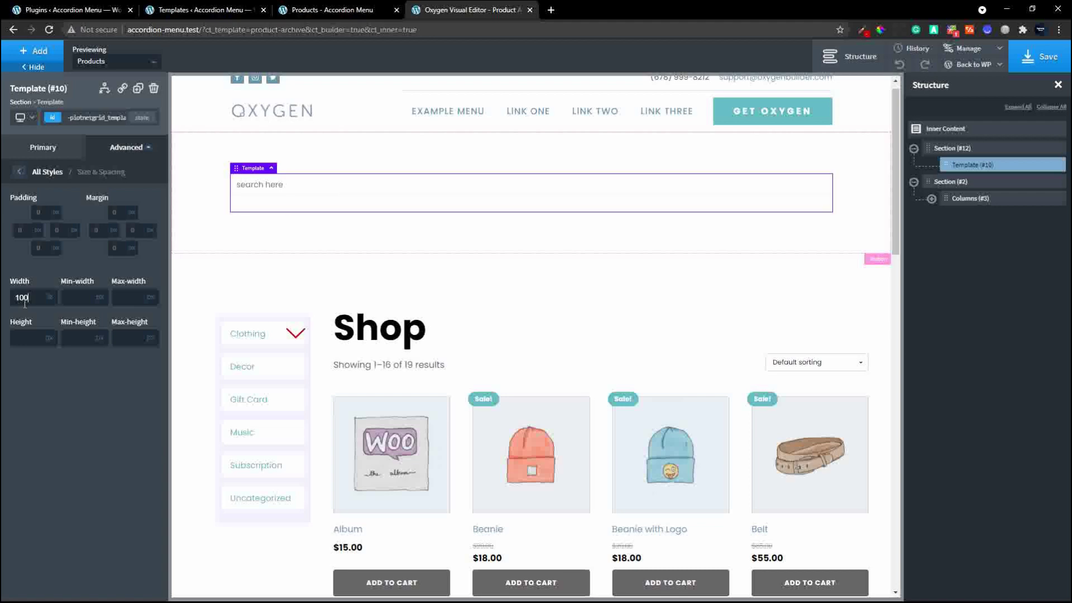
click(1048, 62)
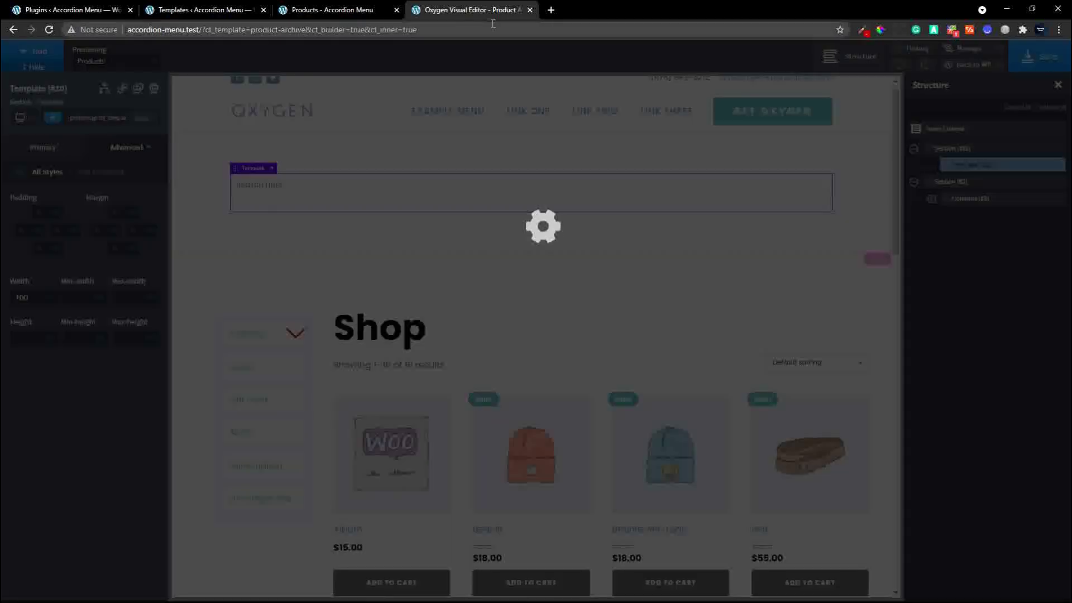
Step: Reload the shop page and test the live product search with the term "be"
click(345, 14)
click(47, 16)
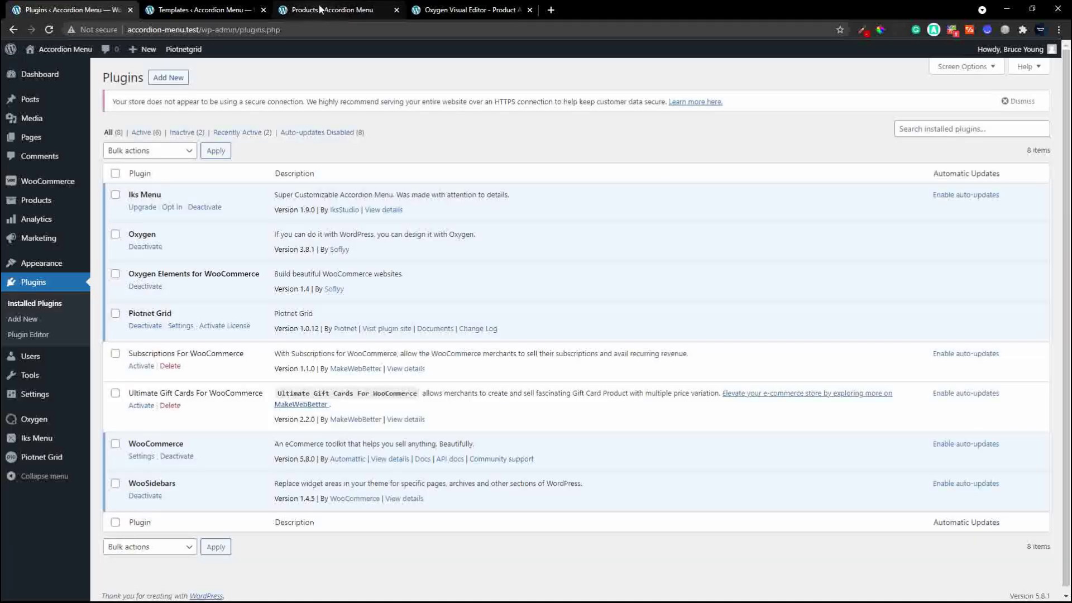
click(357, 9)
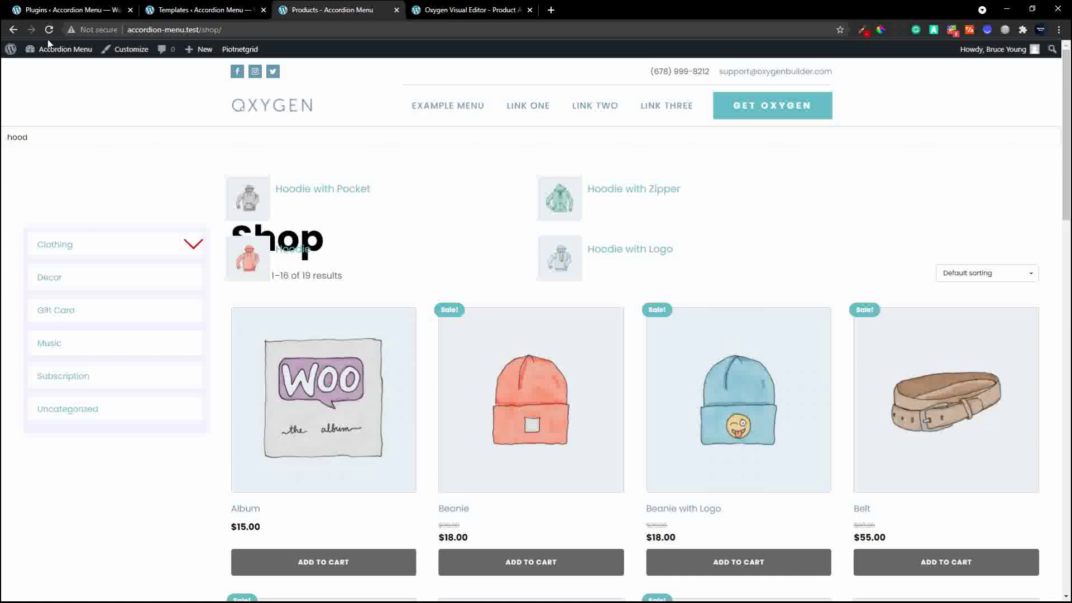
click(50, 33)
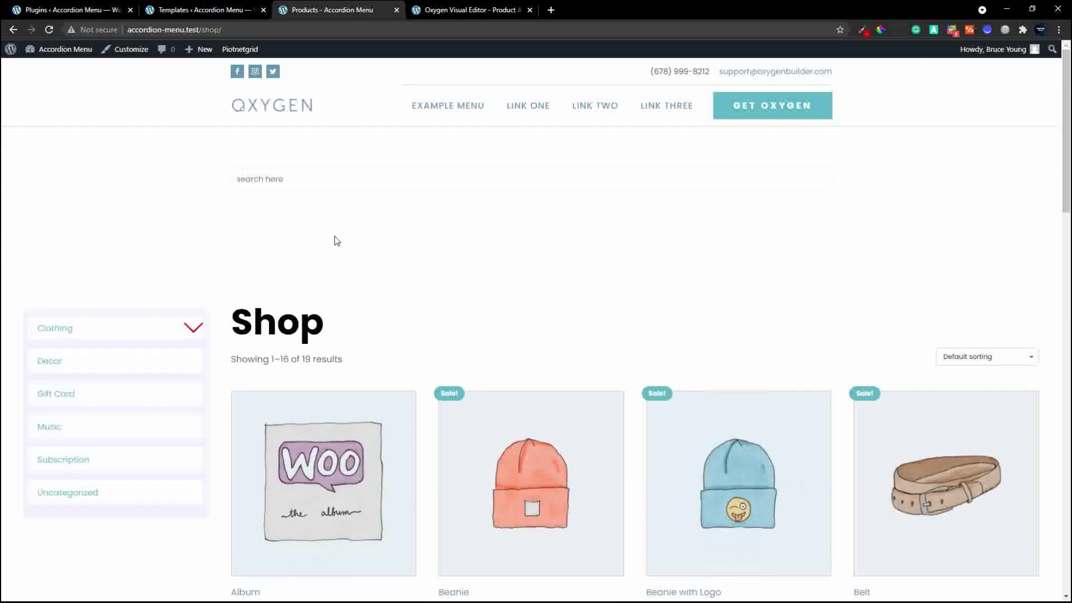
text(be)
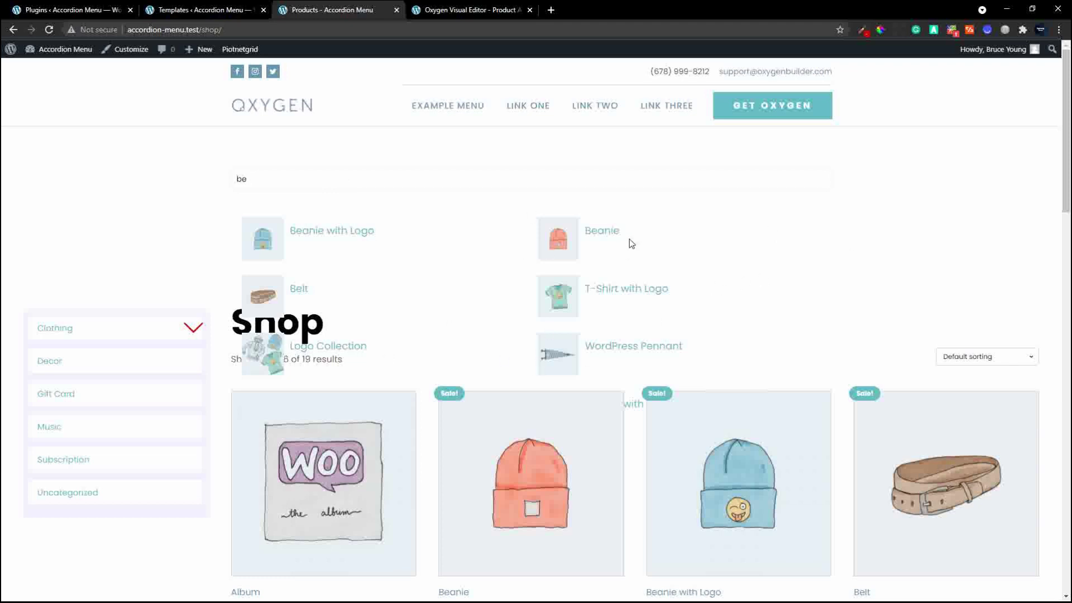
Step: Reduce the search section's bottom padding and the top padding of Section (#2) to 0px in the Oxygen editor, and save
click(464, 9)
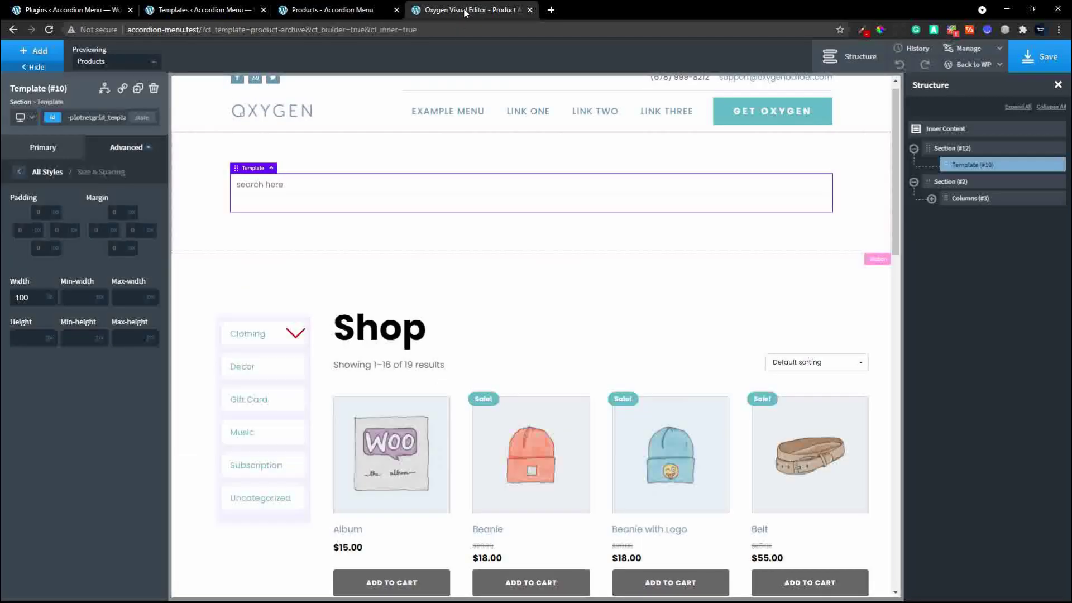
click(211, 232)
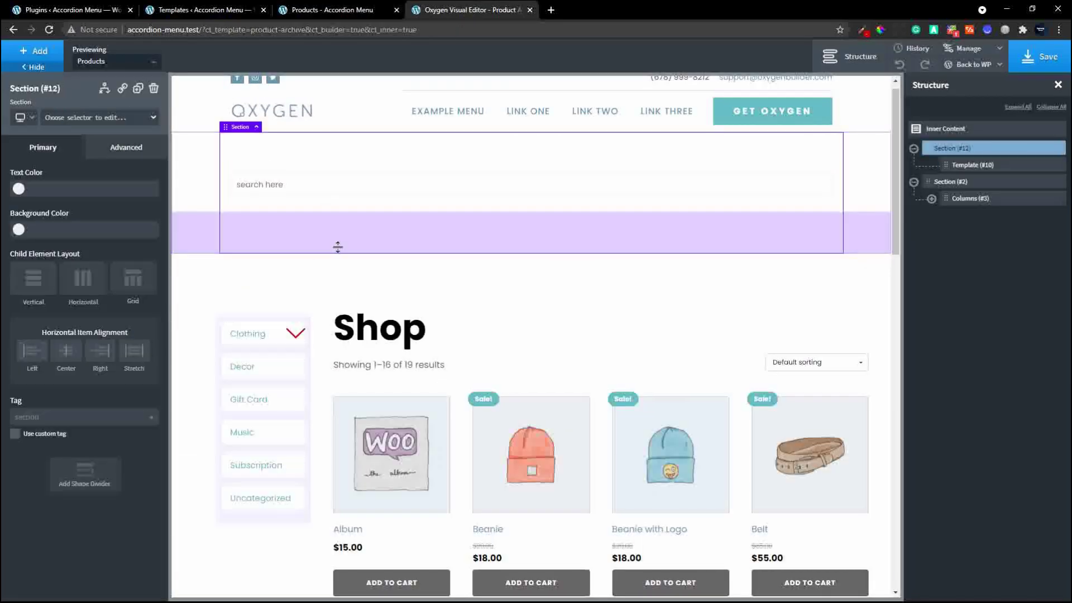
drag(337, 244, 344, 211)
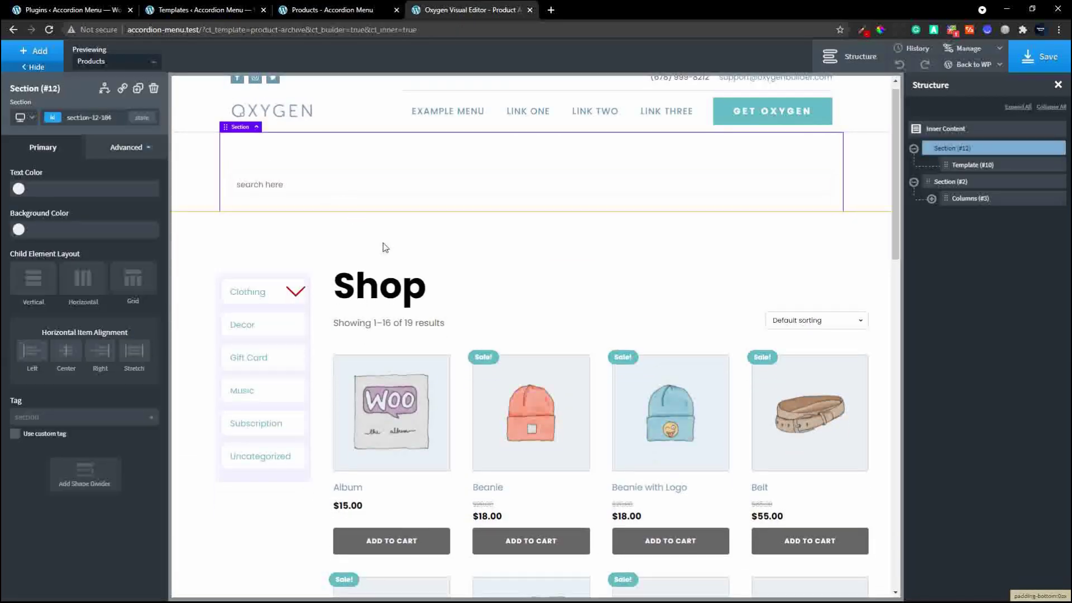
click(383, 243)
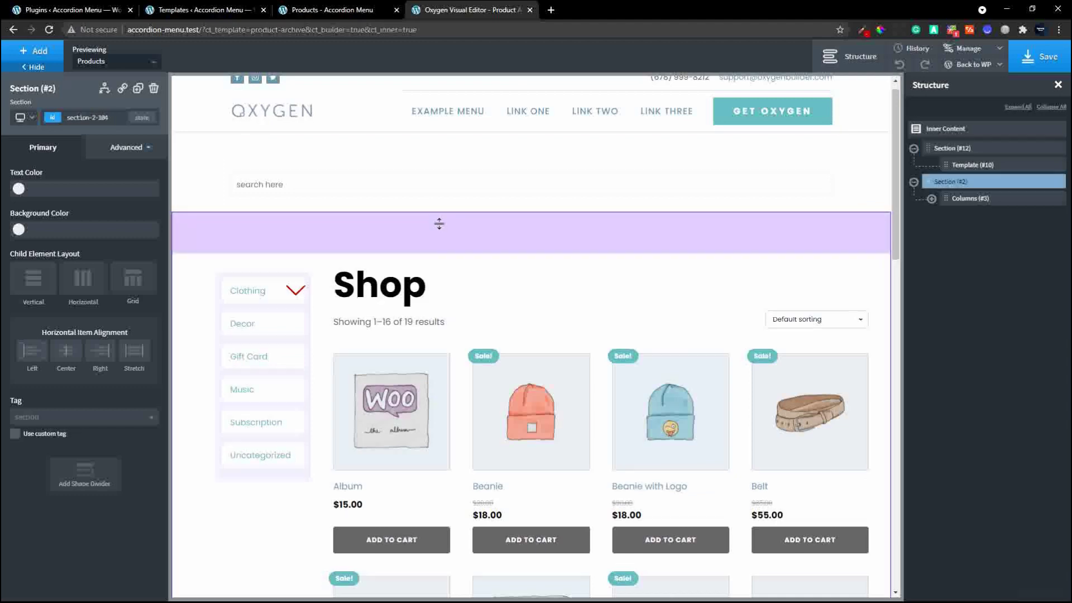
drag(437, 242, 438, 190)
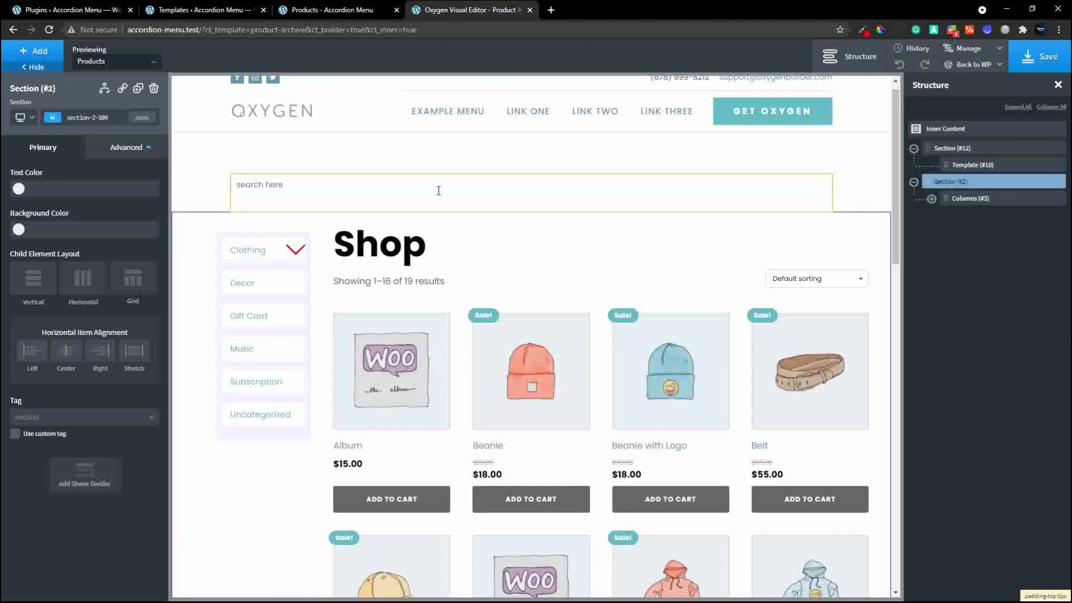
click(1039, 56)
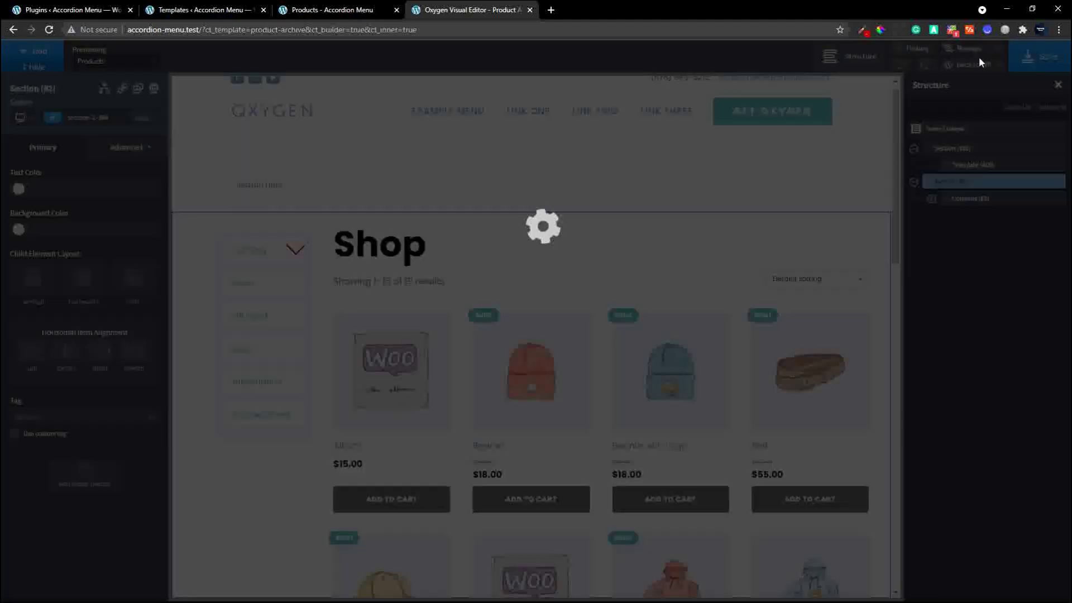
Step: Open the Search Template from the Piotnet Grid templates list for editing with Piotnet Grid
click(324, 10)
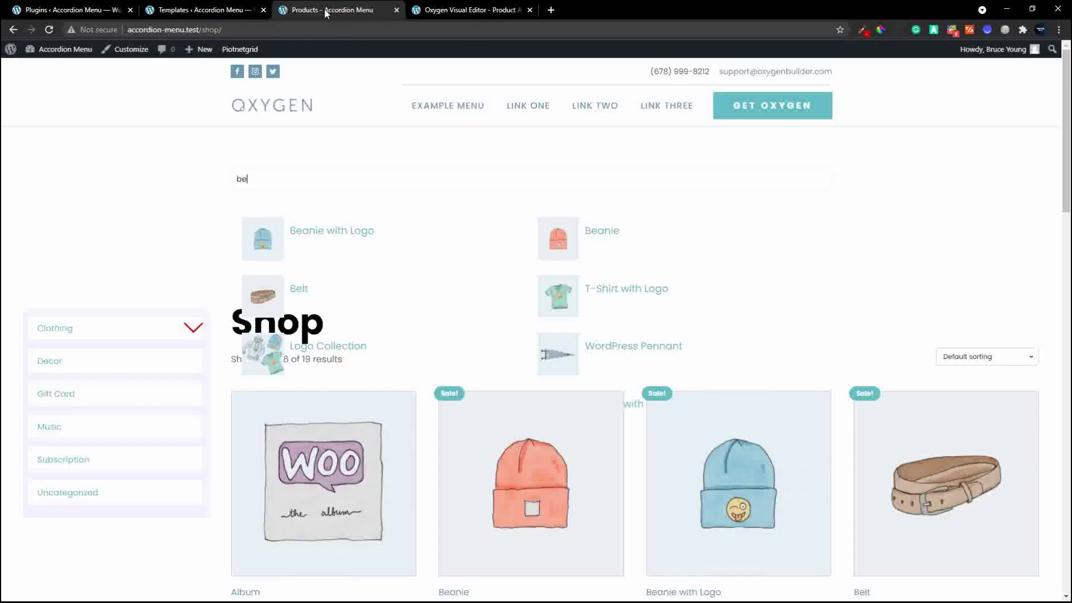
click(204, 10)
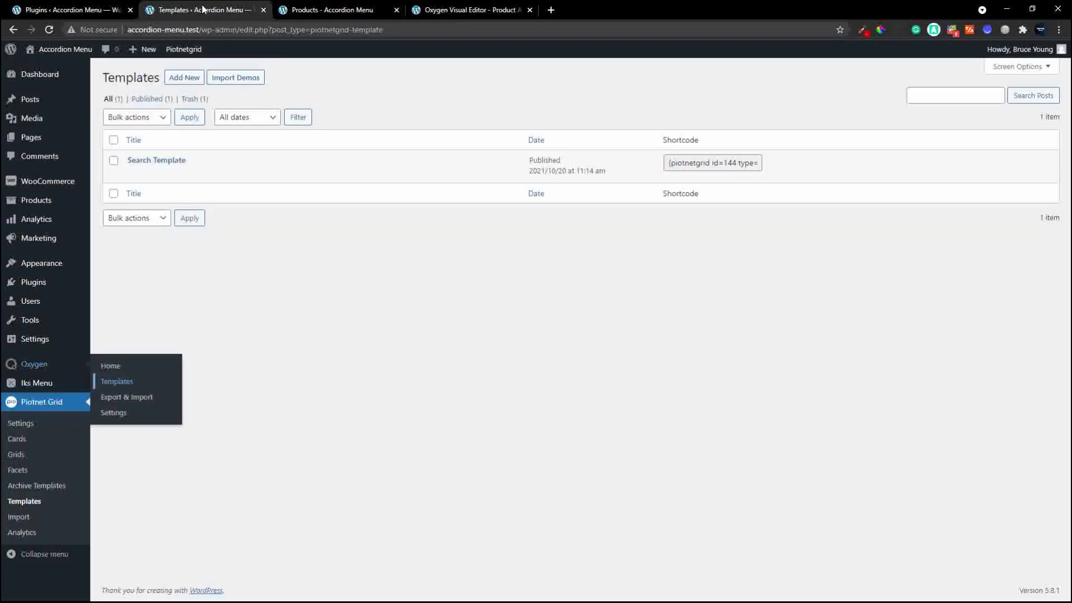
click(80, 9)
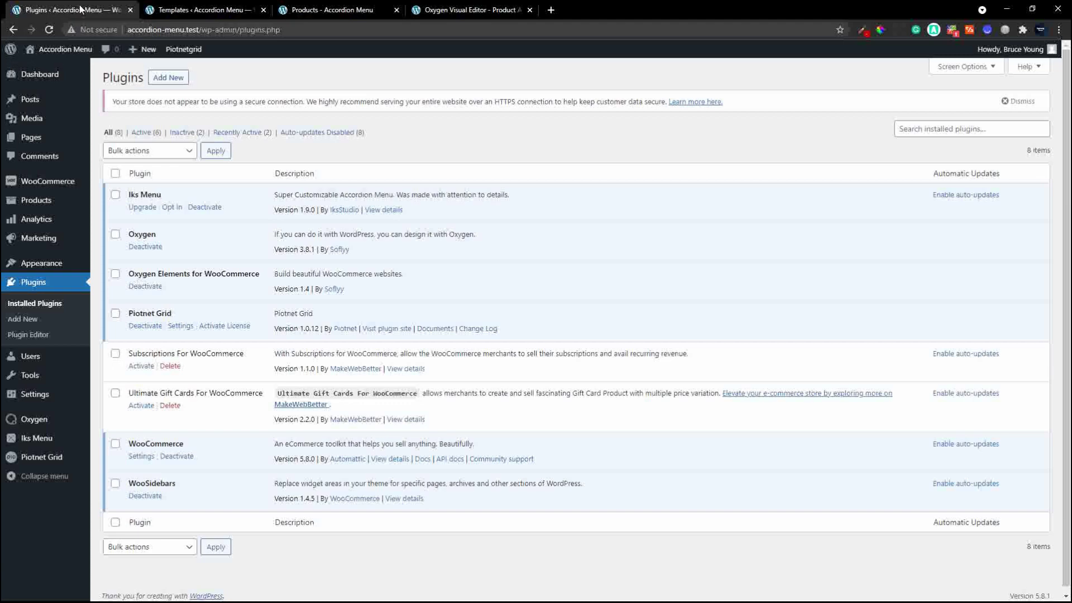
click(174, 16)
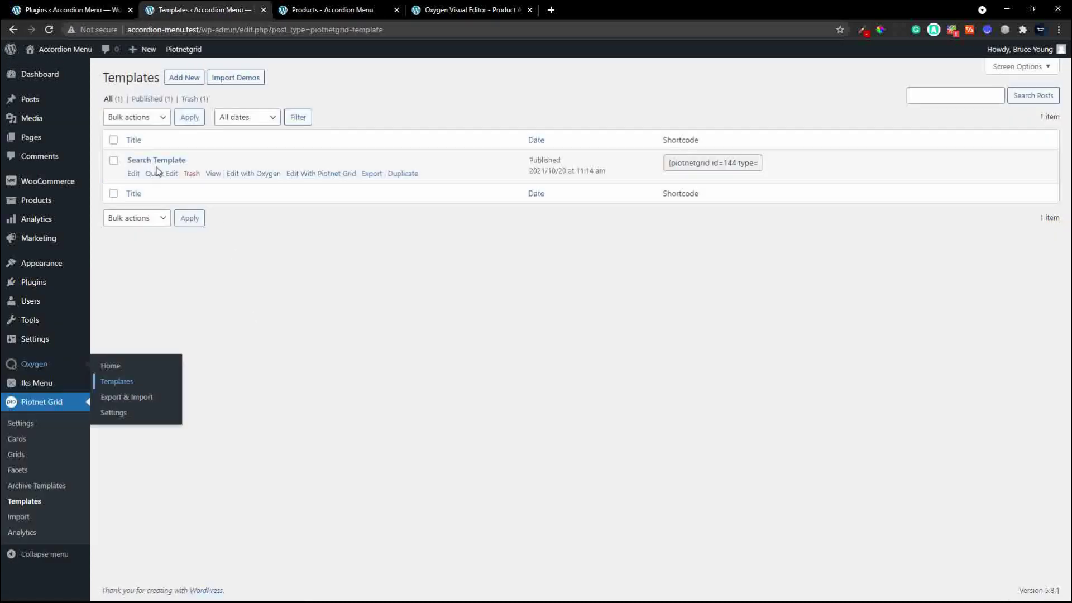
click(300, 174)
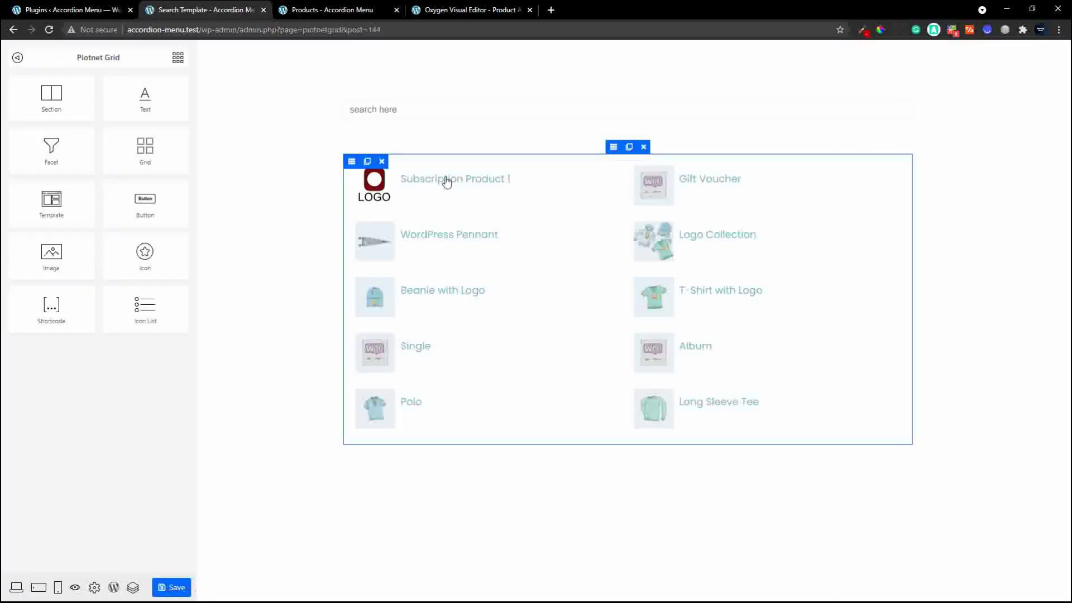
Step: Give the search results section a box shadow with vertical 3, blur 5, spread 5 and a light grey colour of about rgb(196, 196, 196)
click(612, 148)
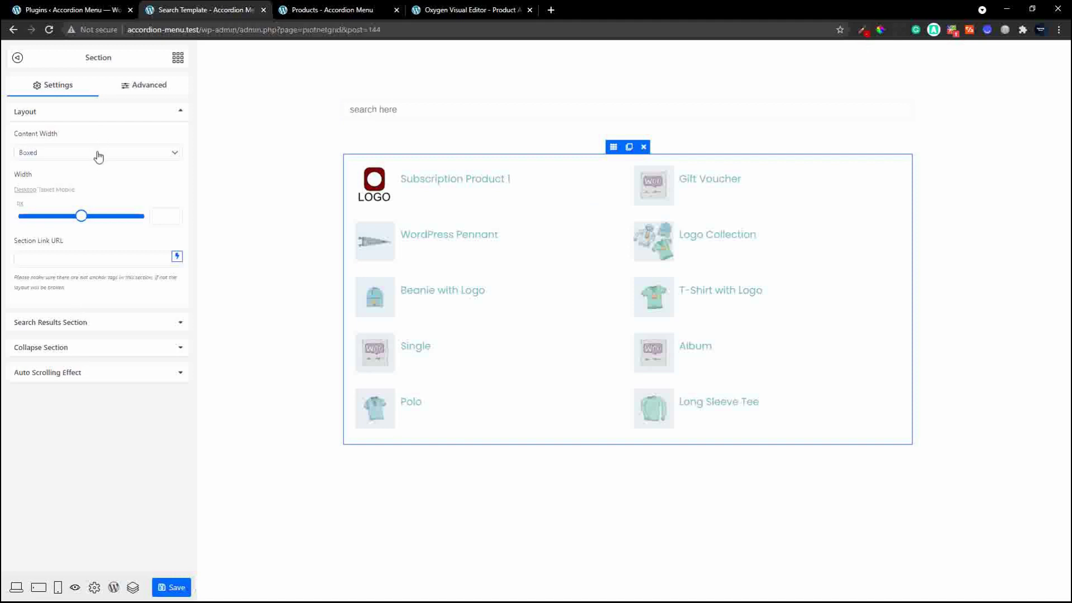
click(149, 95)
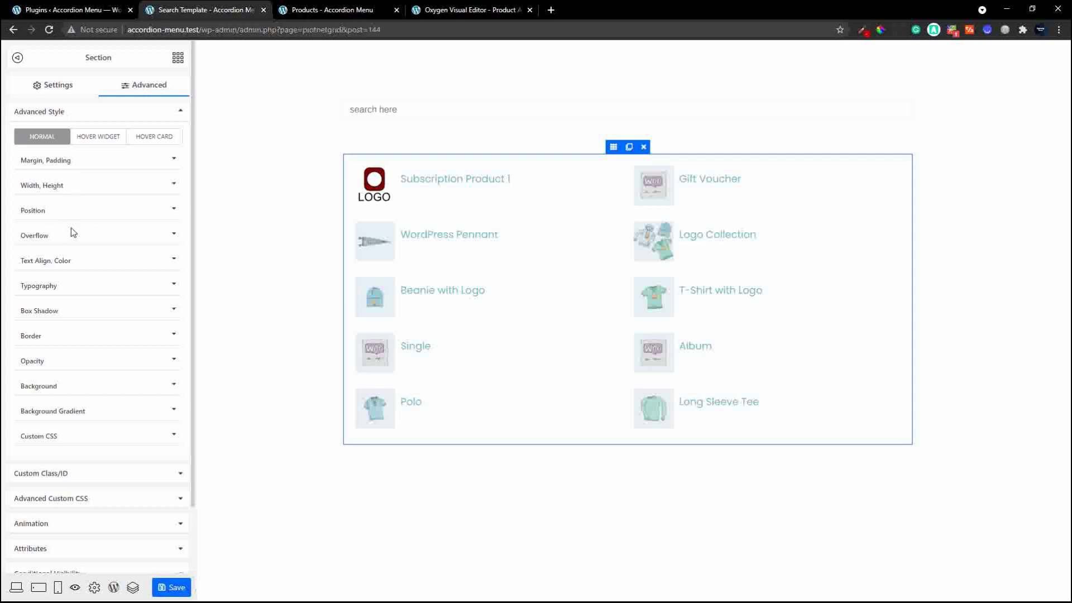
click(70, 318)
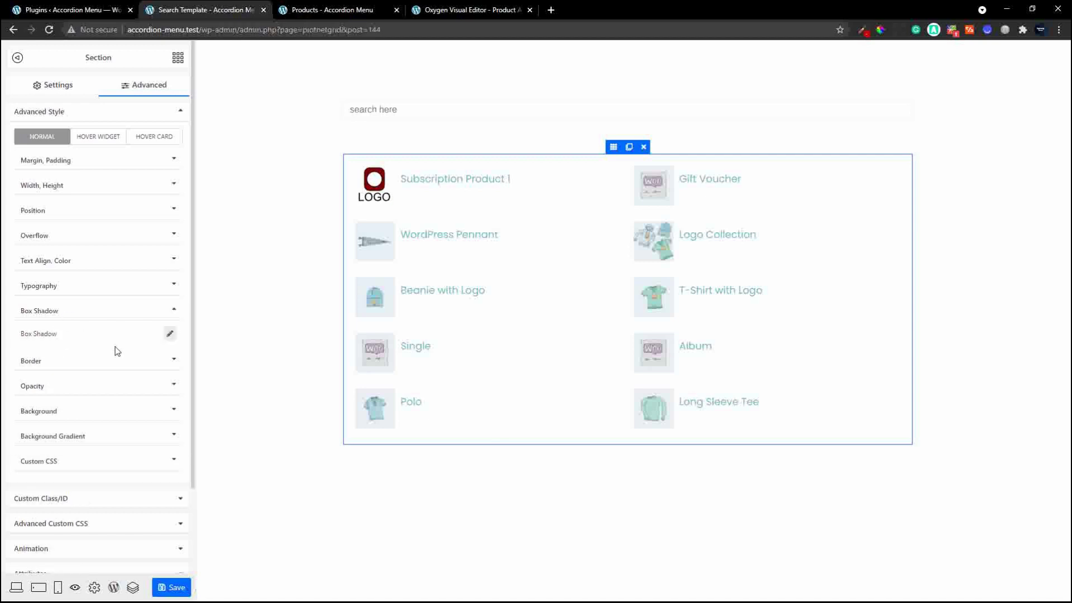
click(170, 335)
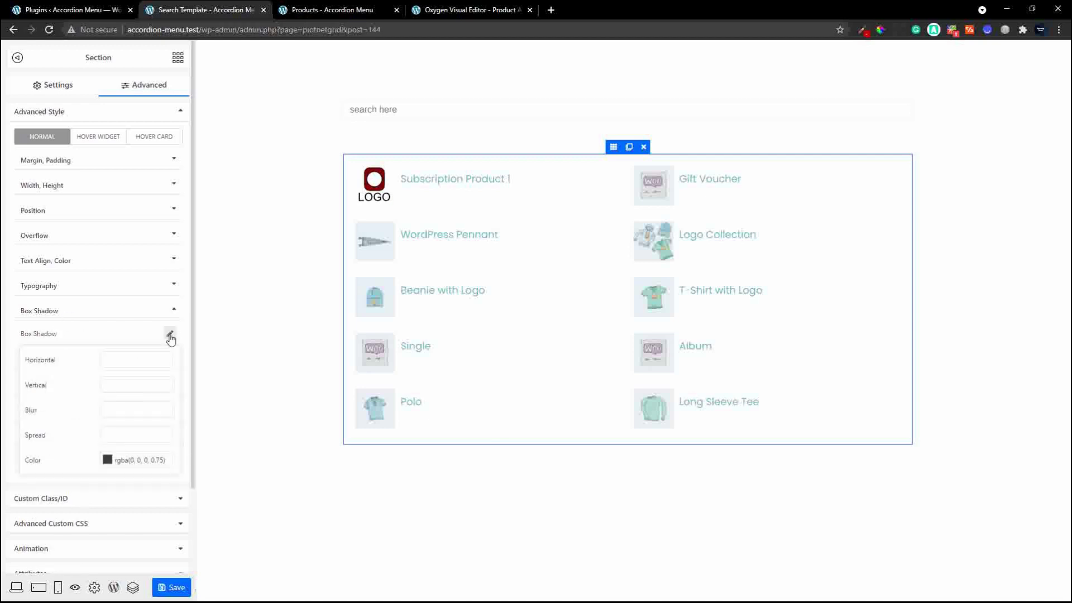
click(126, 385)
text(3)
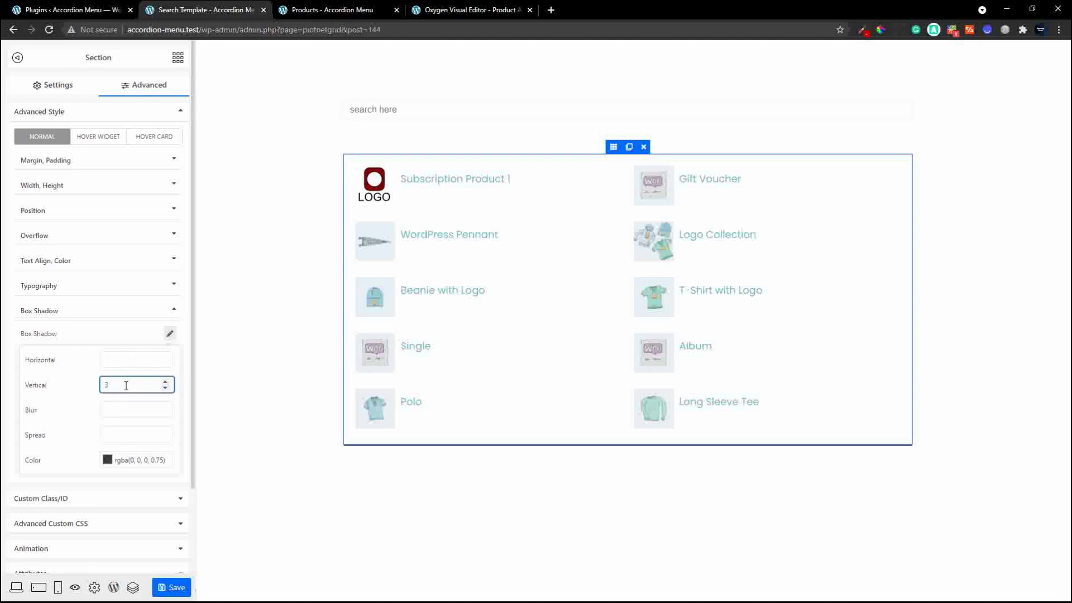
click(126, 408)
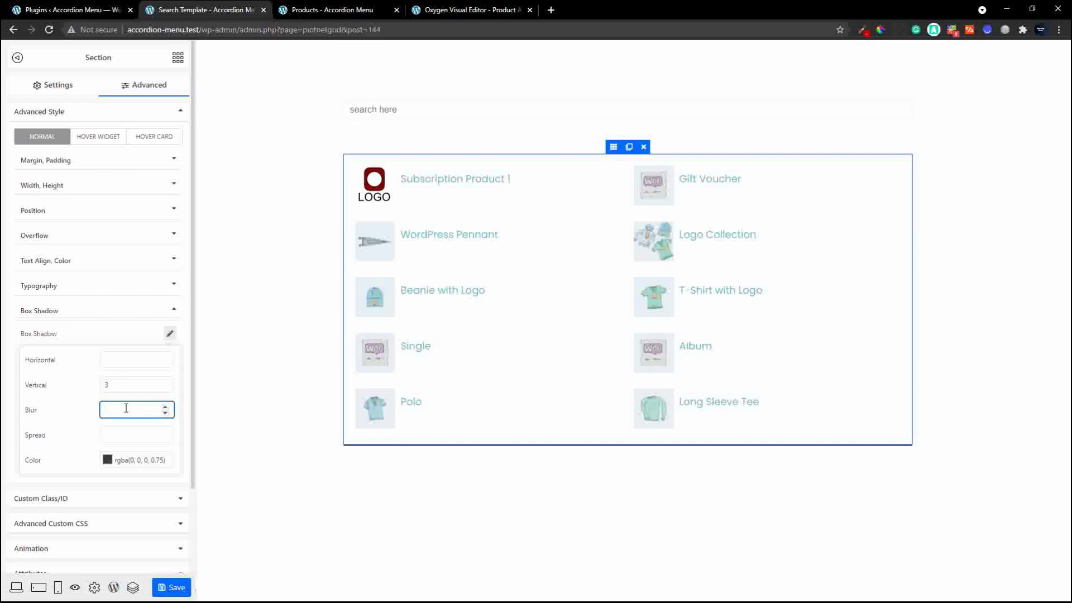
text(5)
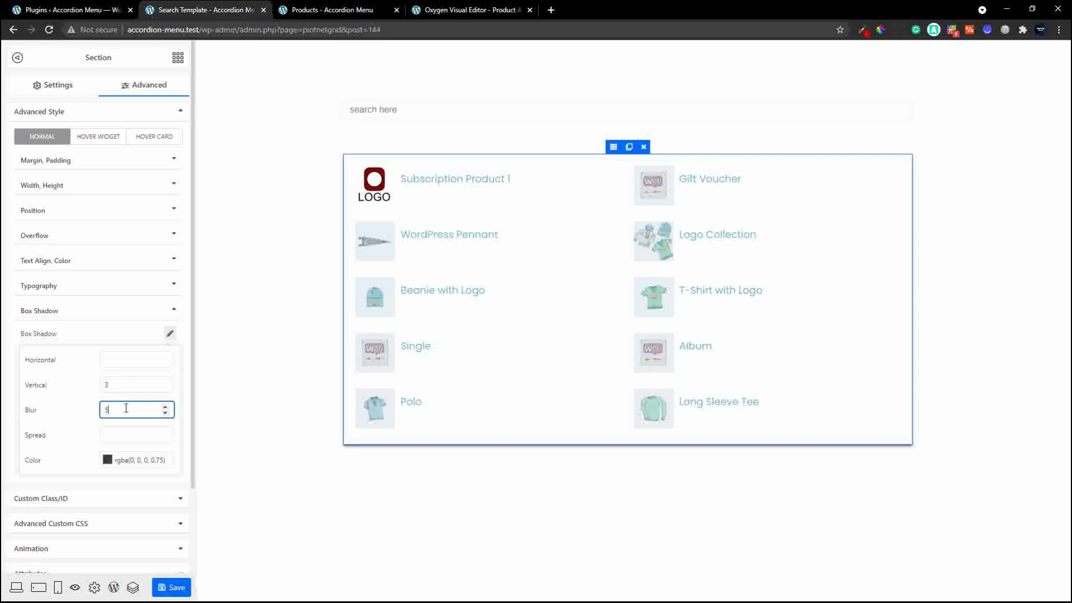
click(111, 438)
text(5)
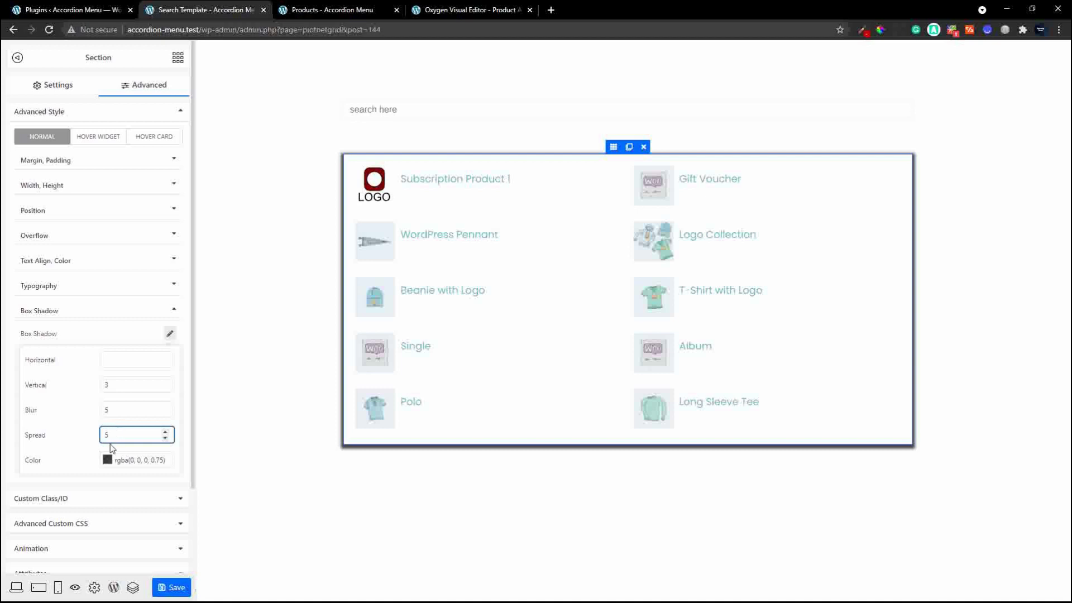
click(108, 464)
drag(103, 483, 75, 488)
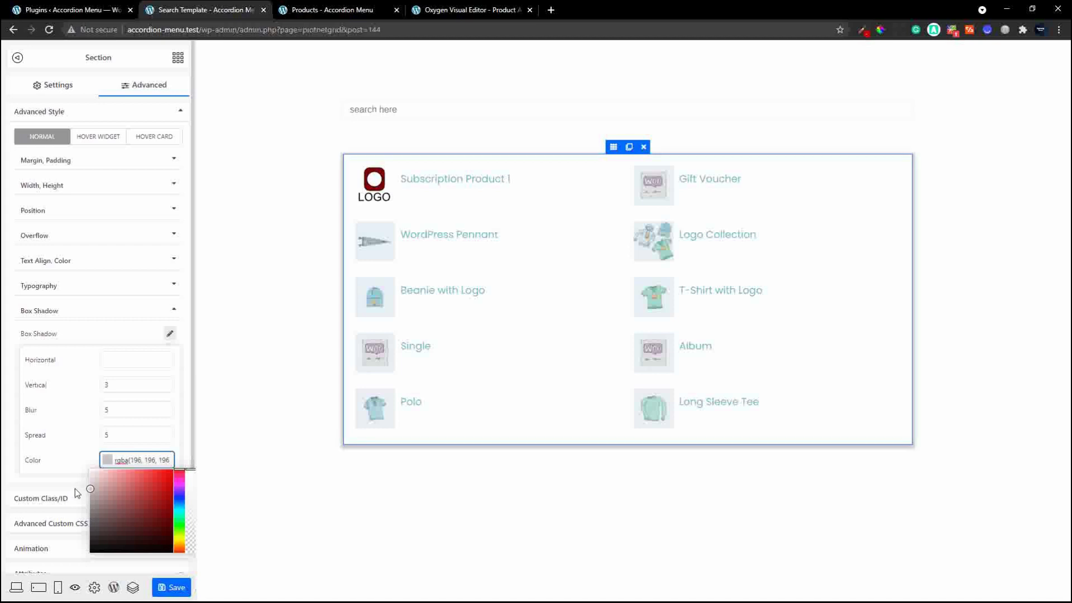
Step: Give the search results section a border radius of 5 on all corners and save the template
click(86, 333)
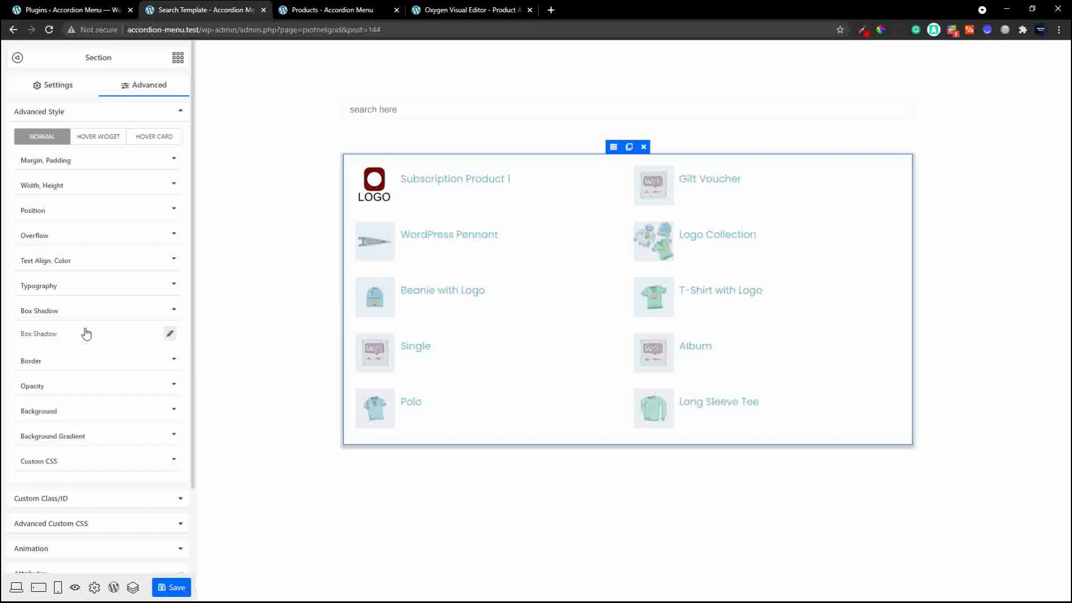
click(66, 360)
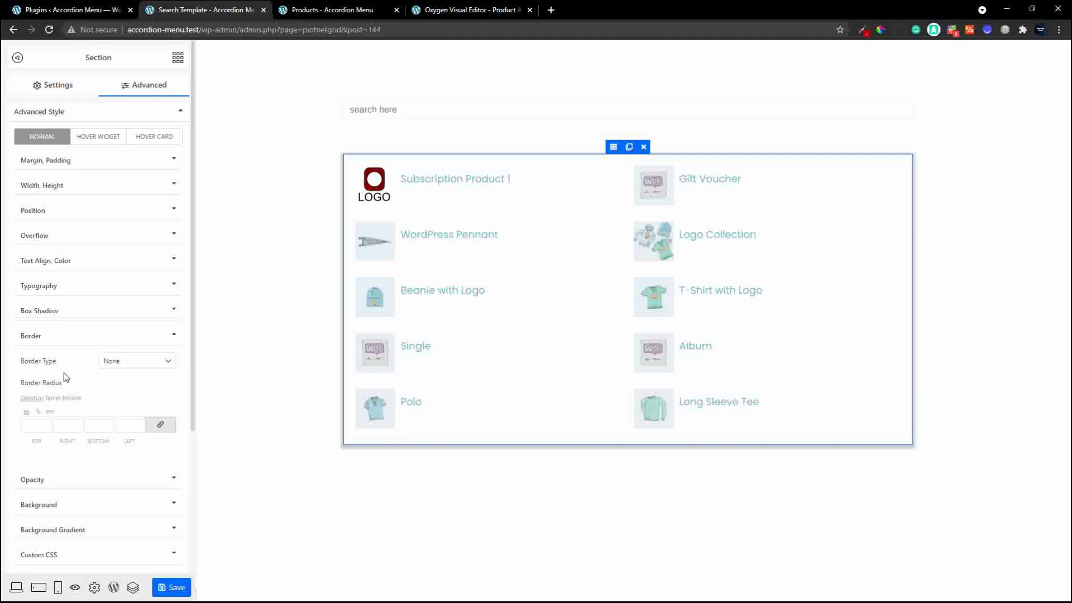
click(34, 424)
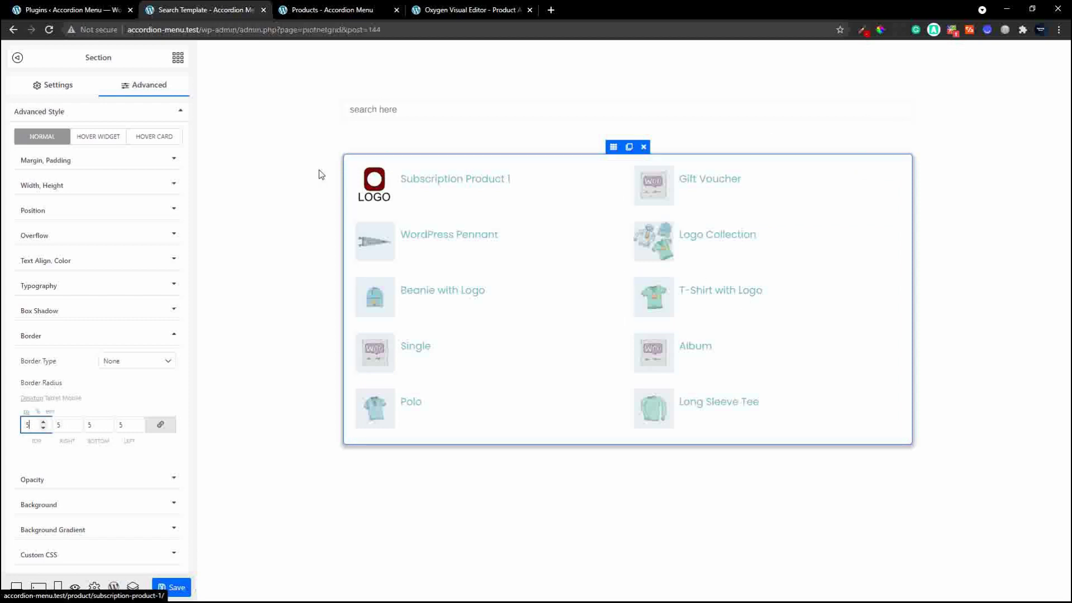
click(180, 588)
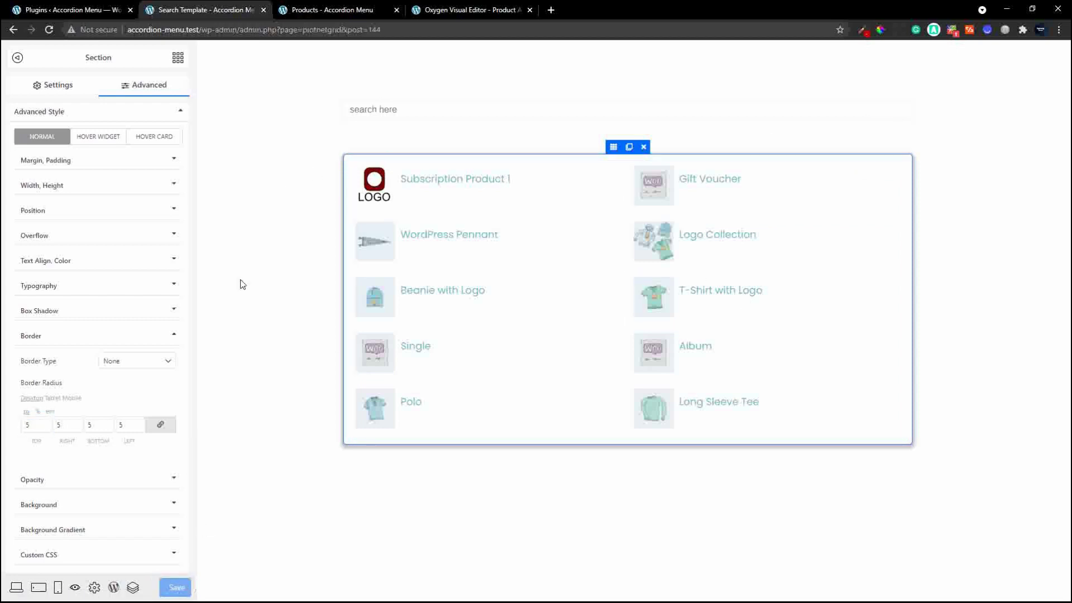
Step: Reload the shop page and test the live product search with the term "bean"
click(451, 11)
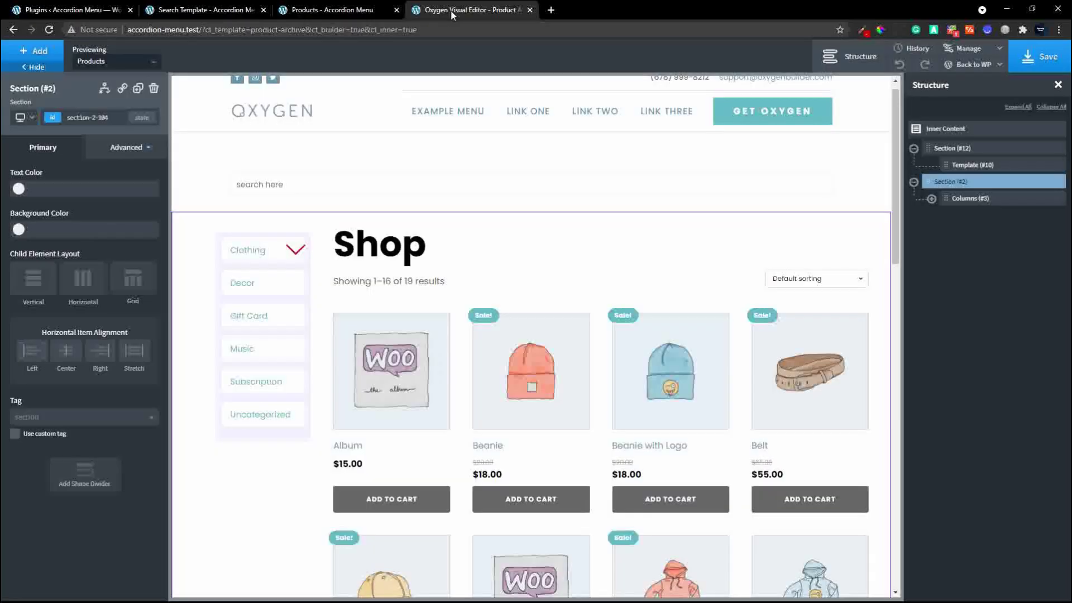
click(346, 13)
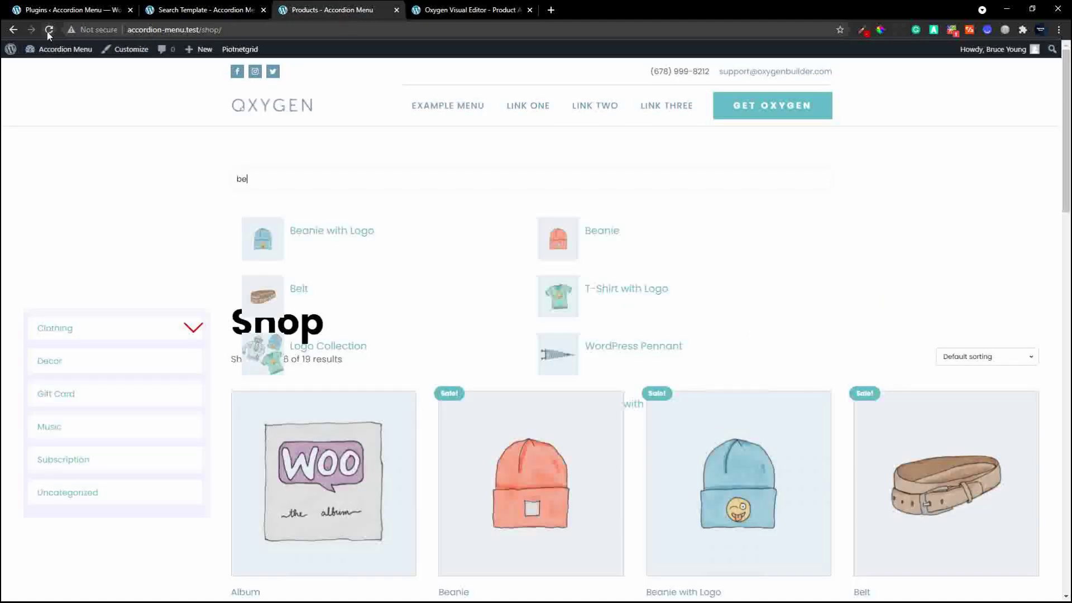
click(59, 49)
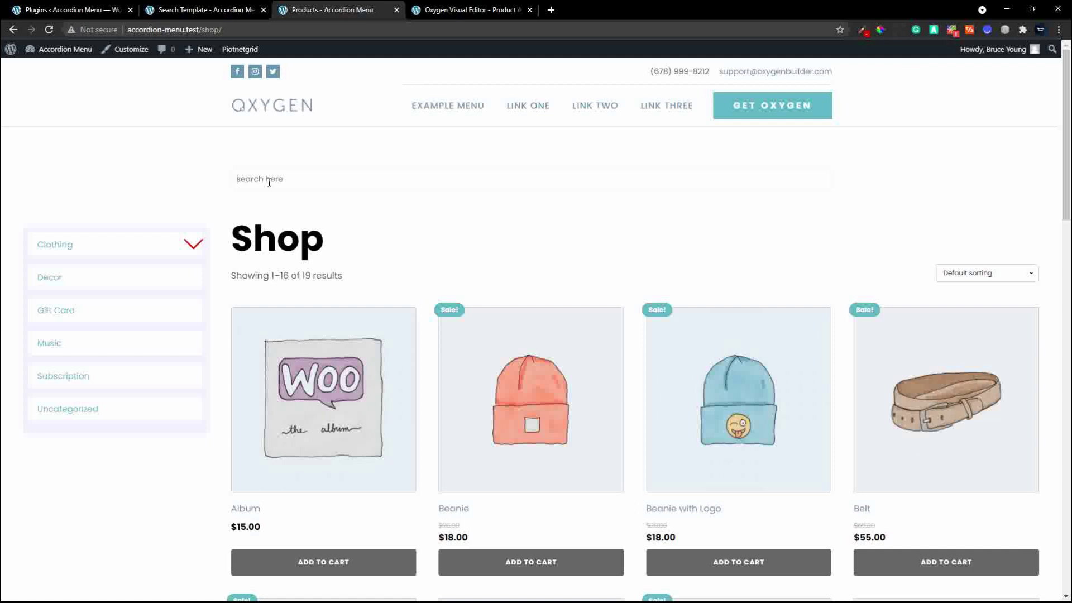
text(bean)
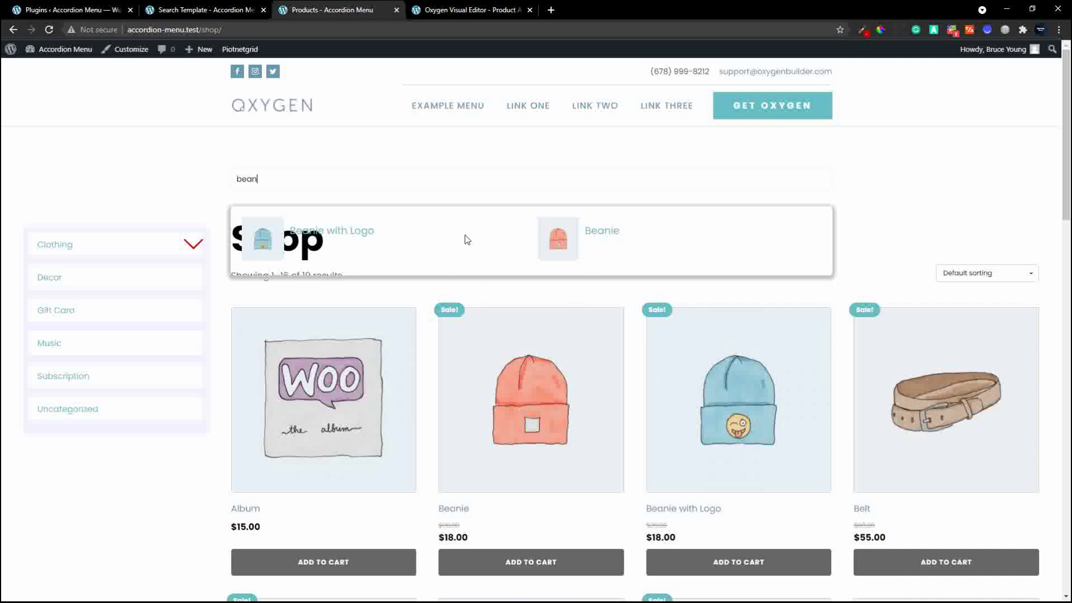
Step: Set the search results section's background colour to white, rgb(255, 255, 255), in the Search Template and save
click(180, 10)
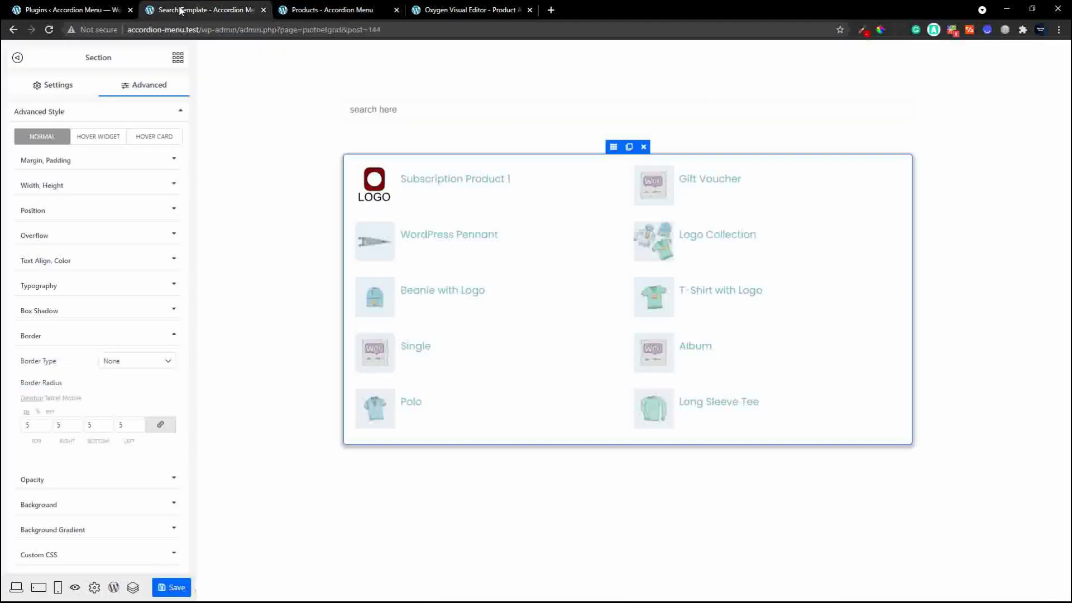
click(175, 337)
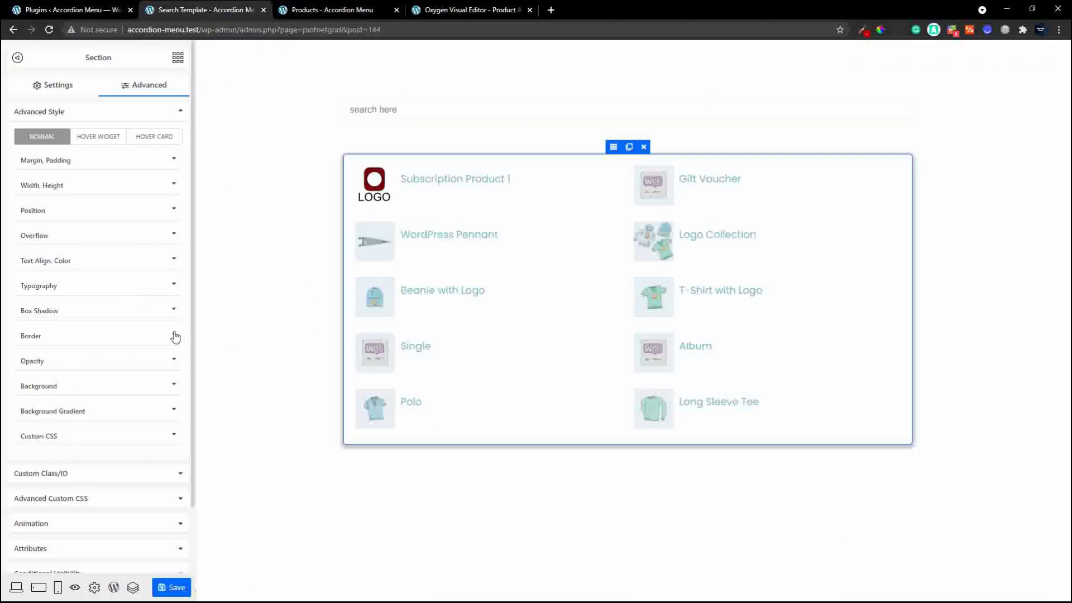
click(173, 384)
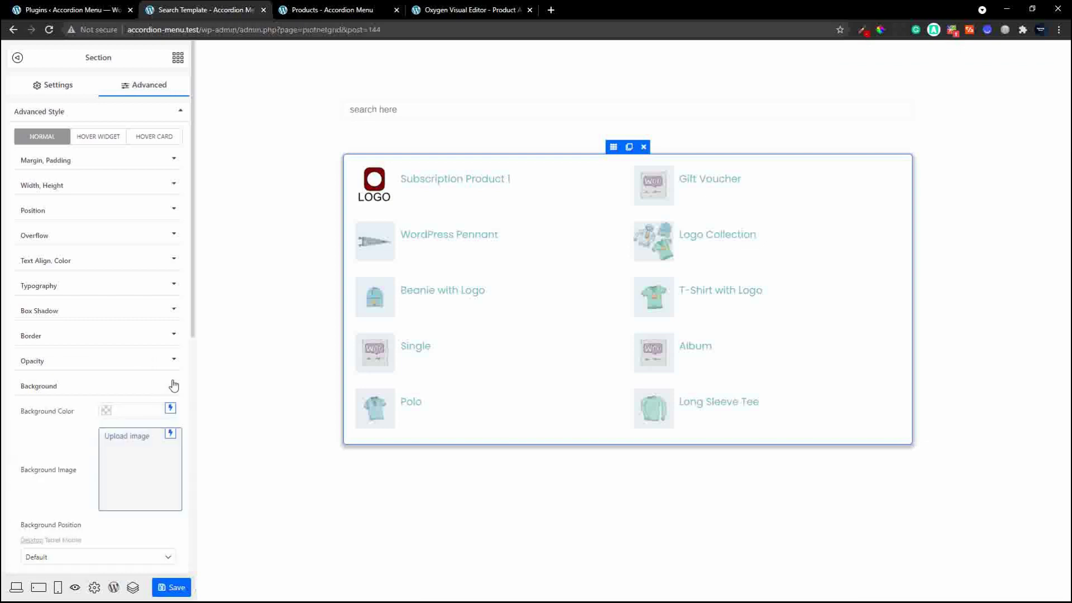
click(114, 412)
click(89, 442)
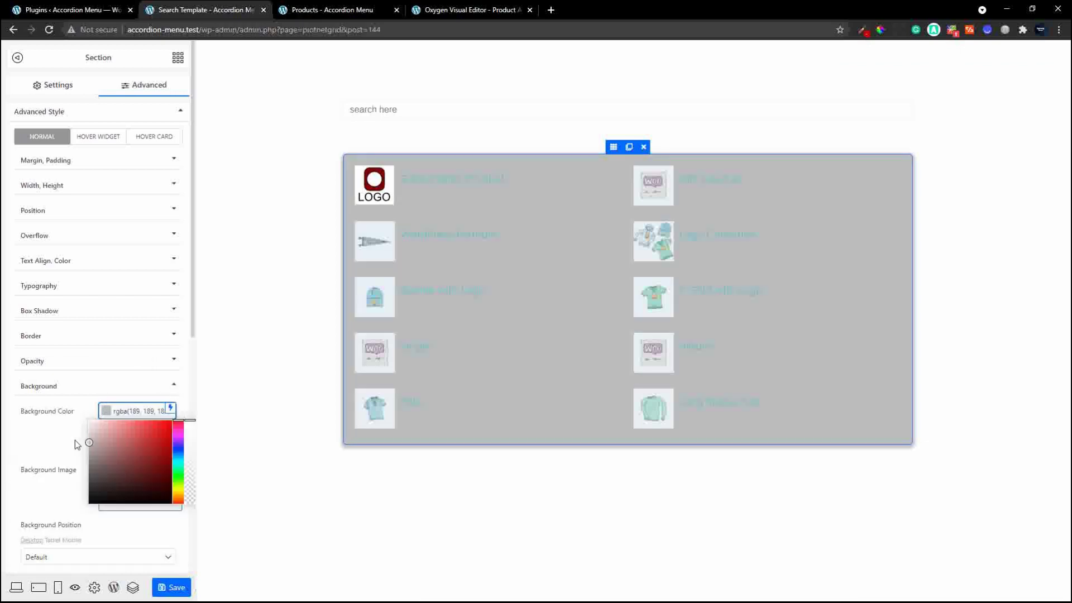
drag(75, 440, 75, 418)
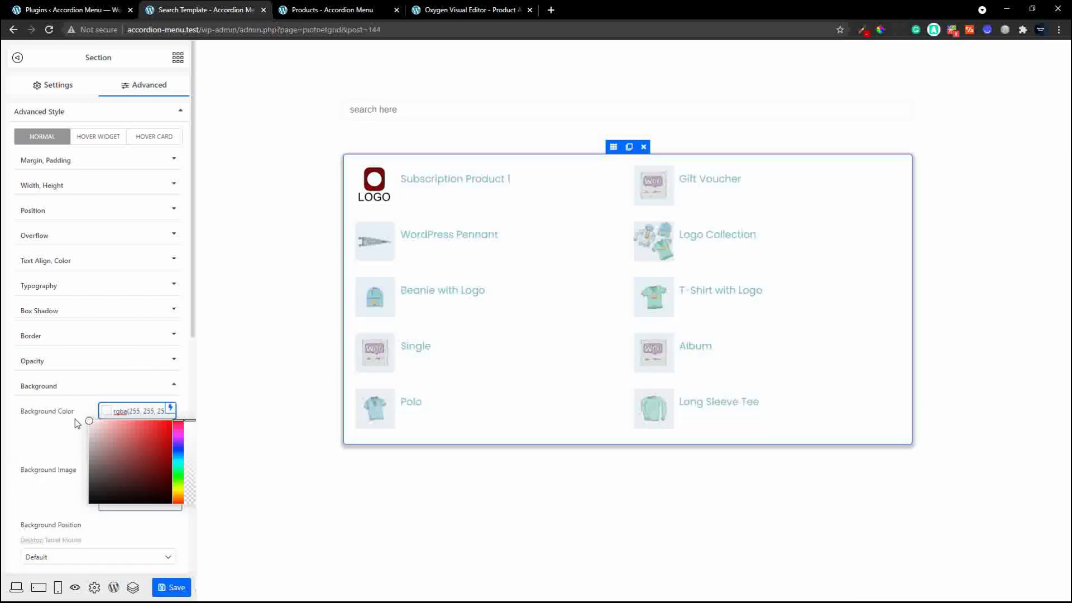
click(40, 431)
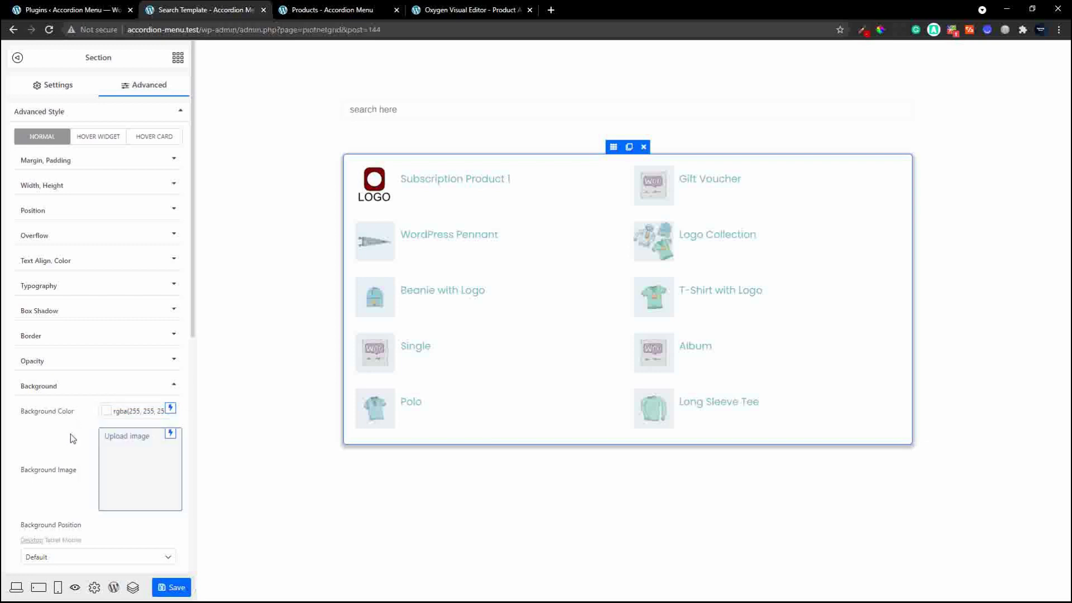
scroll(71, 433, down, 2)
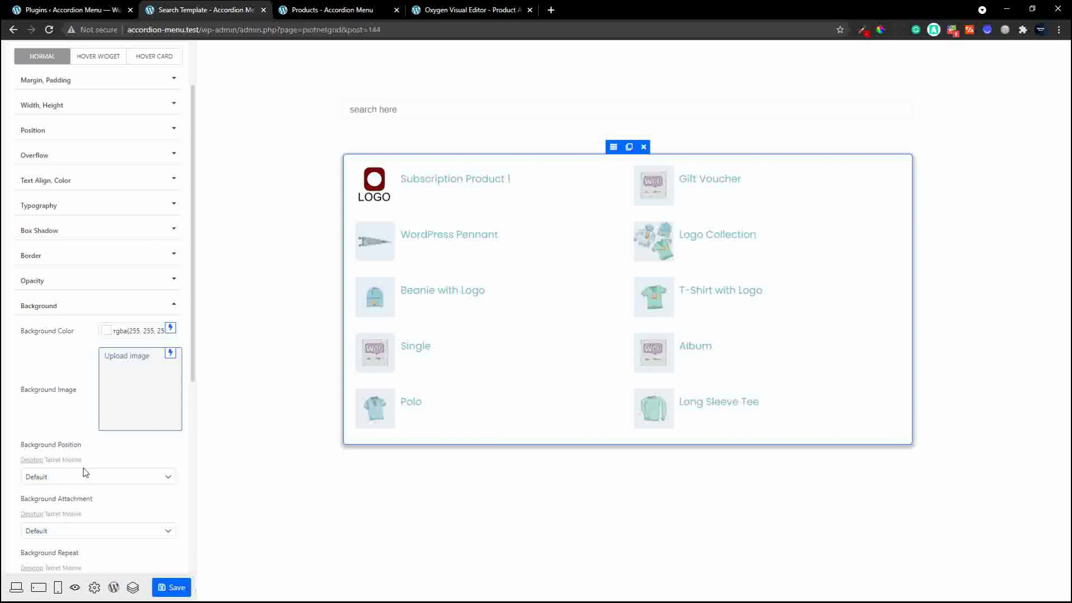
scroll(83, 468, up, 2)
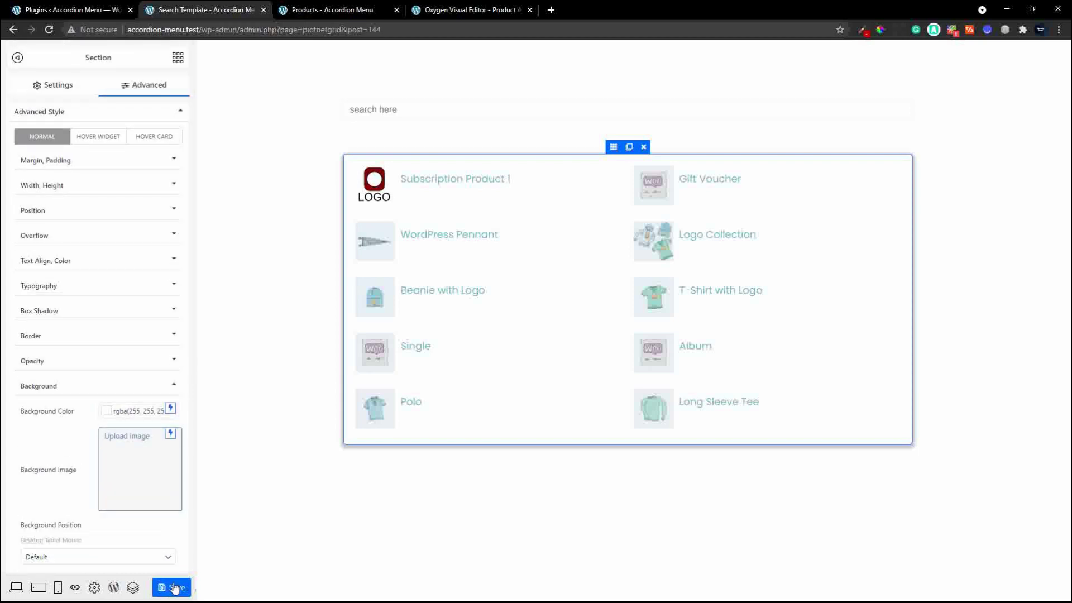
click(175, 588)
Step: Reload the shop page and test the live product search with the term "hood"
click(316, 9)
click(51, 29)
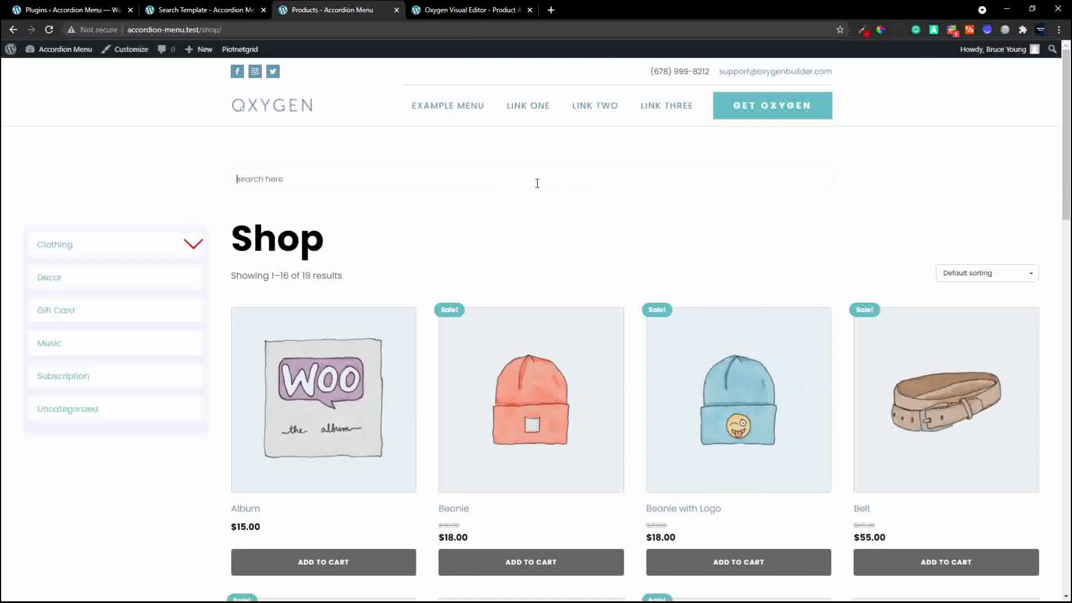
text(hood)
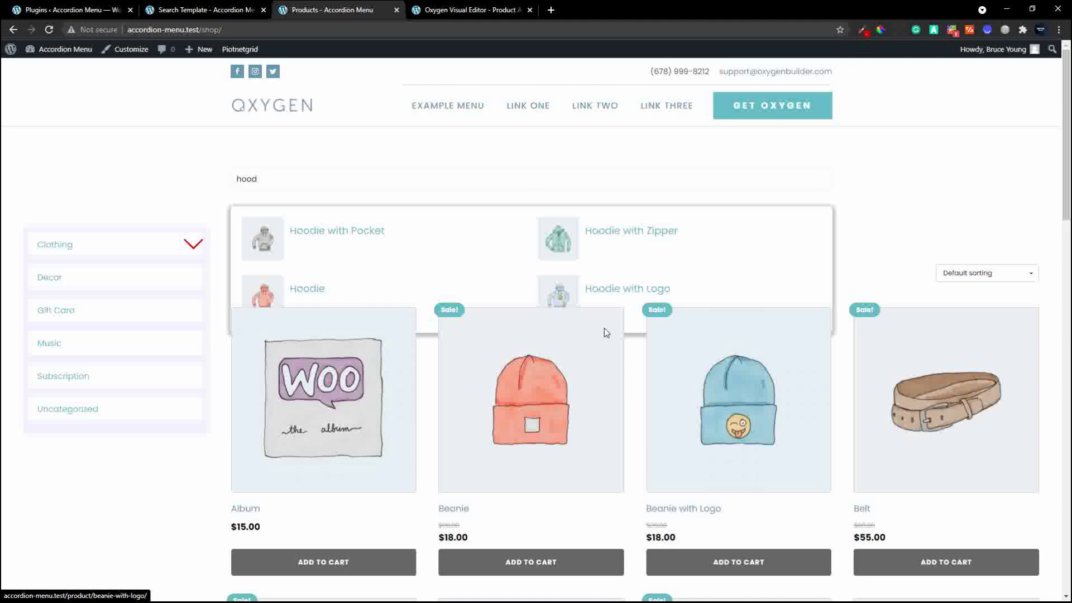
Step: Set the search results section's z-index to 10 in the Search Template and save
click(203, 9)
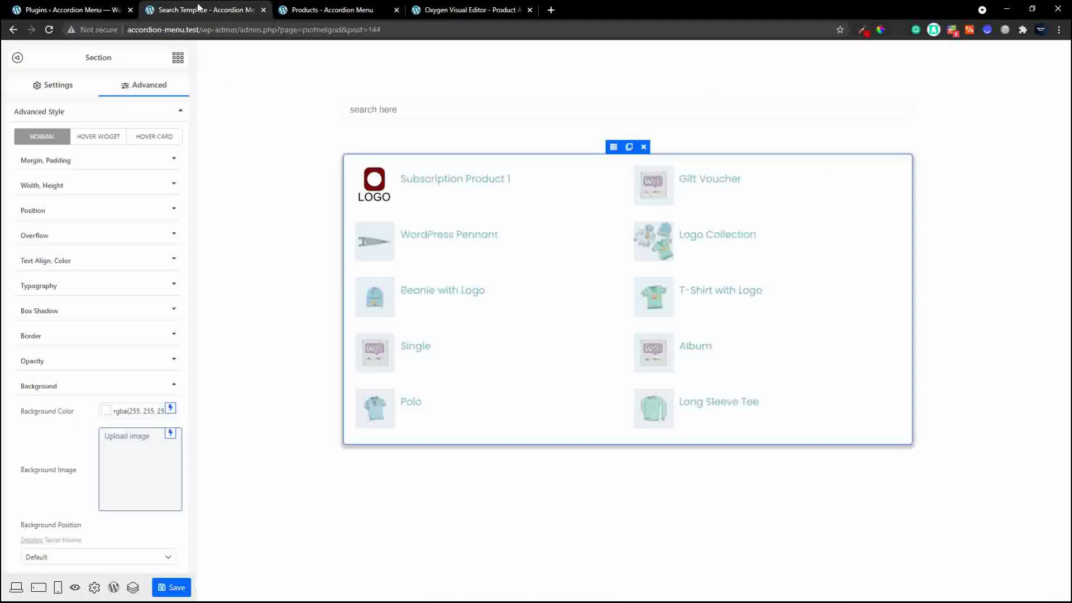
click(132, 389)
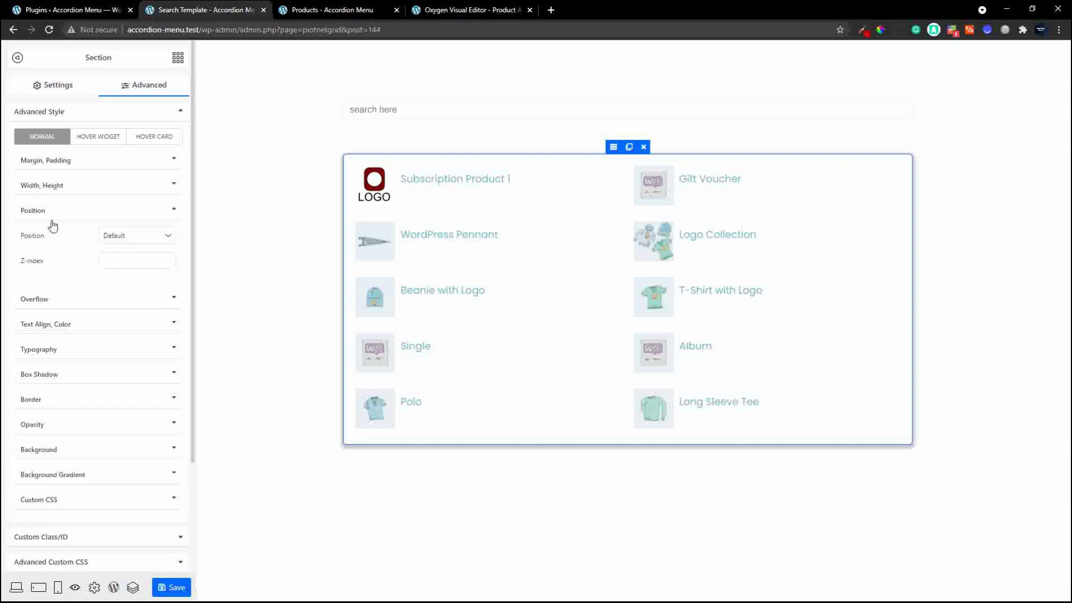
click(111, 263)
text(10)
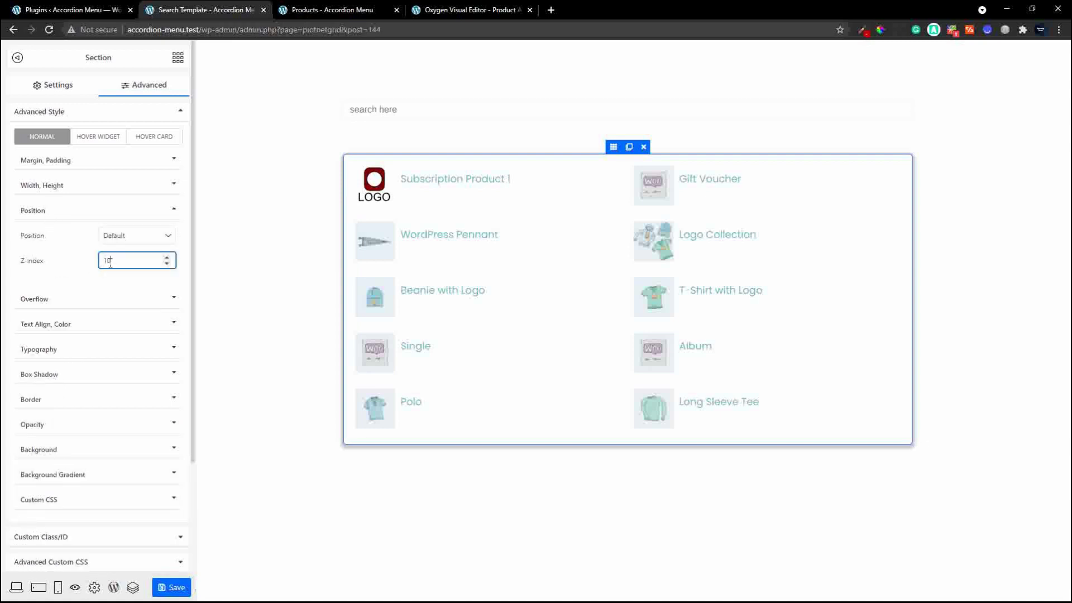
click(171, 588)
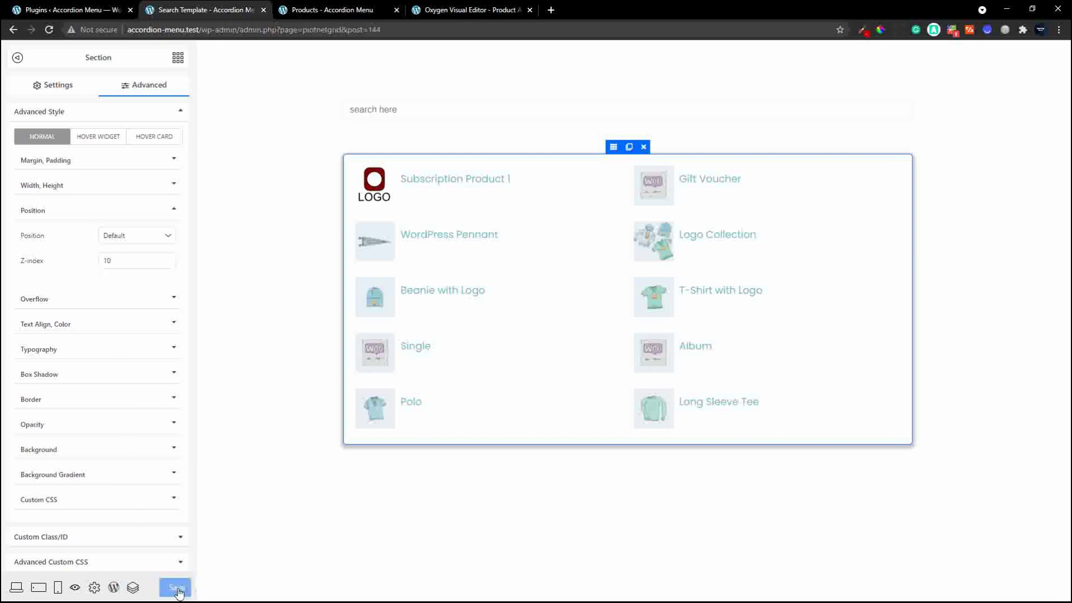
Step: Reload the shop page and test the live product search with "hood" and with "bean"
click(320, 13)
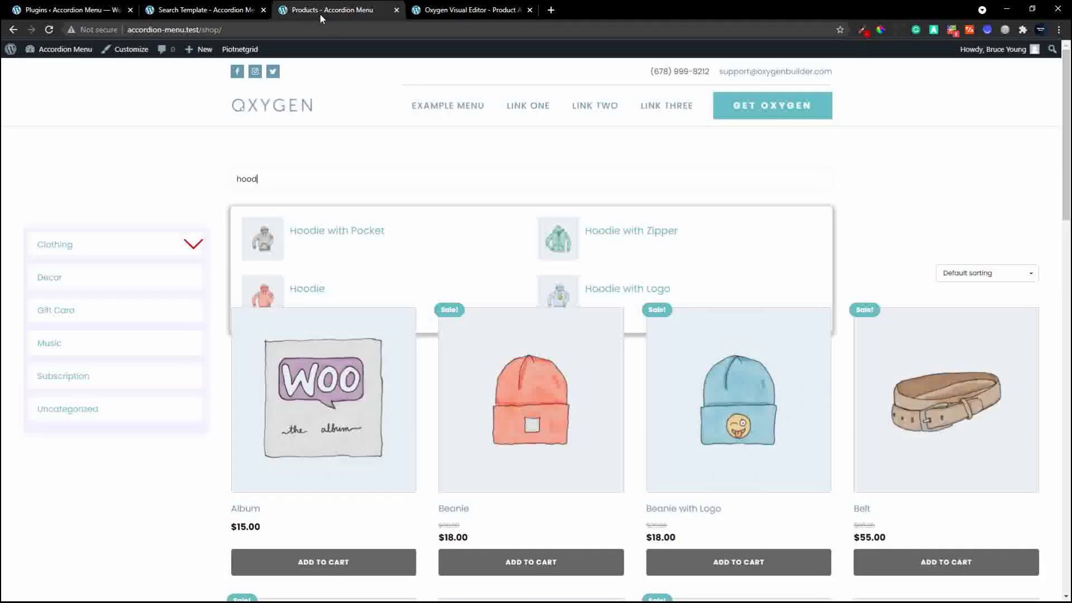
click(49, 29)
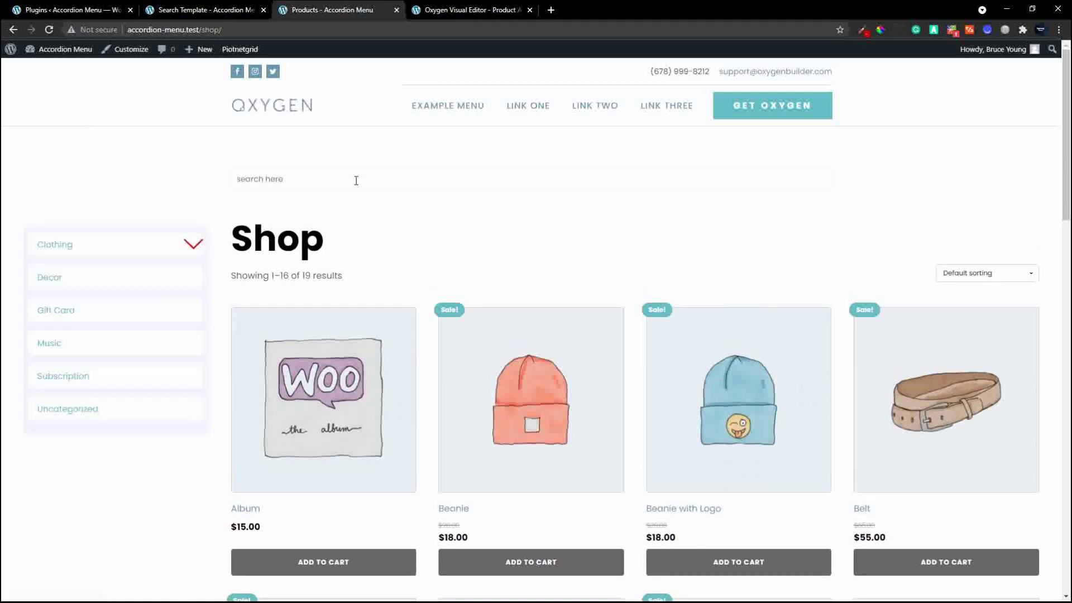
click(356, 180)
text(hood)
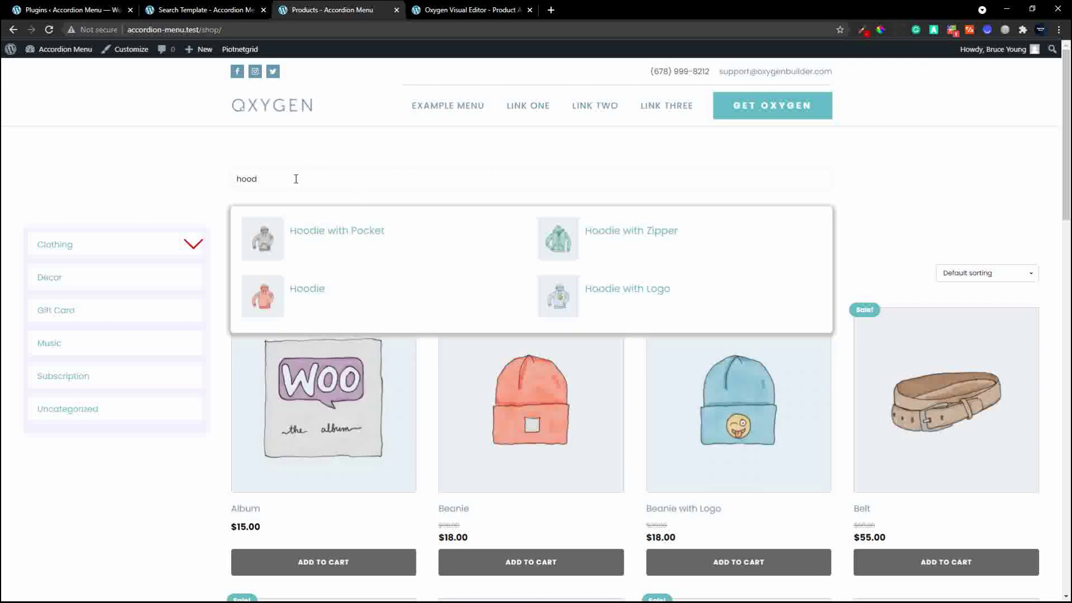
key(BackSpace)
key(BackSpace)
key(BackSpace)
key(BackSpace)
text(bean)
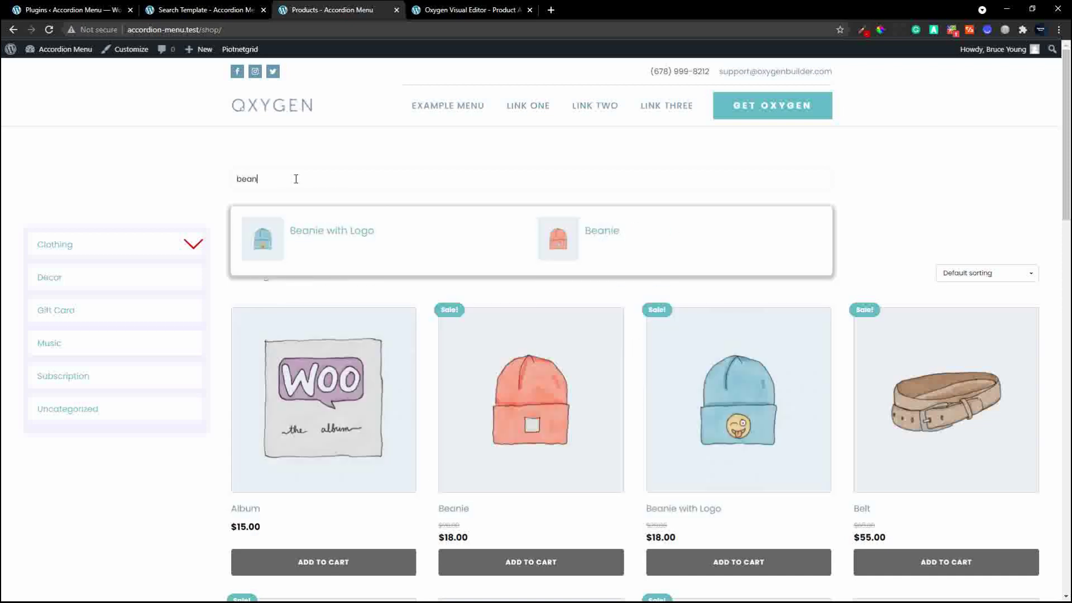
Step: Search the shop for "logo", open the T-Shirt with Logo product from the results, and return to the shop page
key(BackSpace)
key(BackSpace)
key(BackSpace)
key(BackSpace)
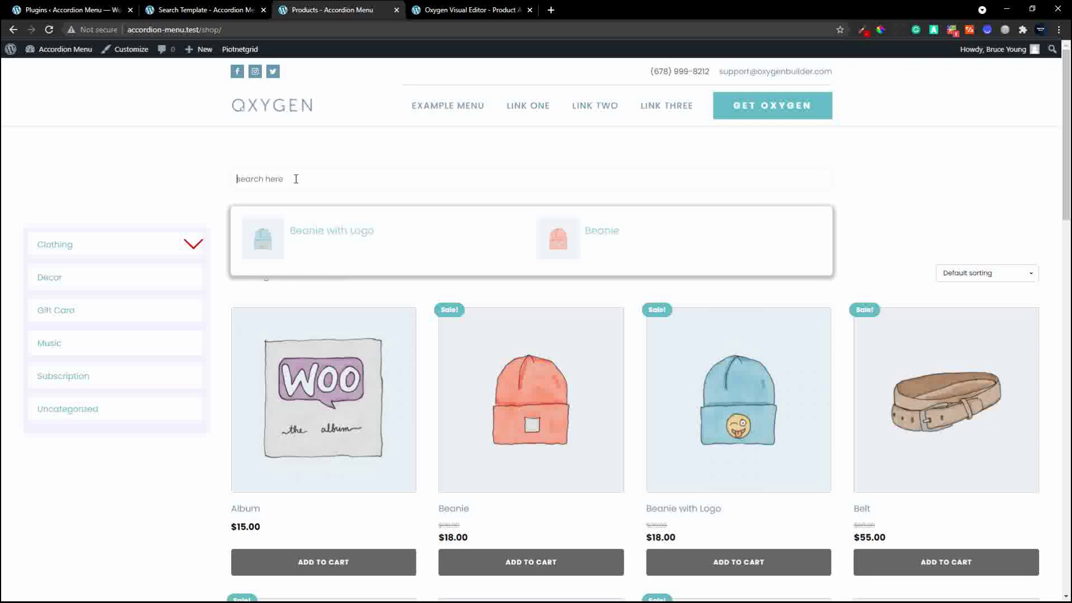
text(logo)
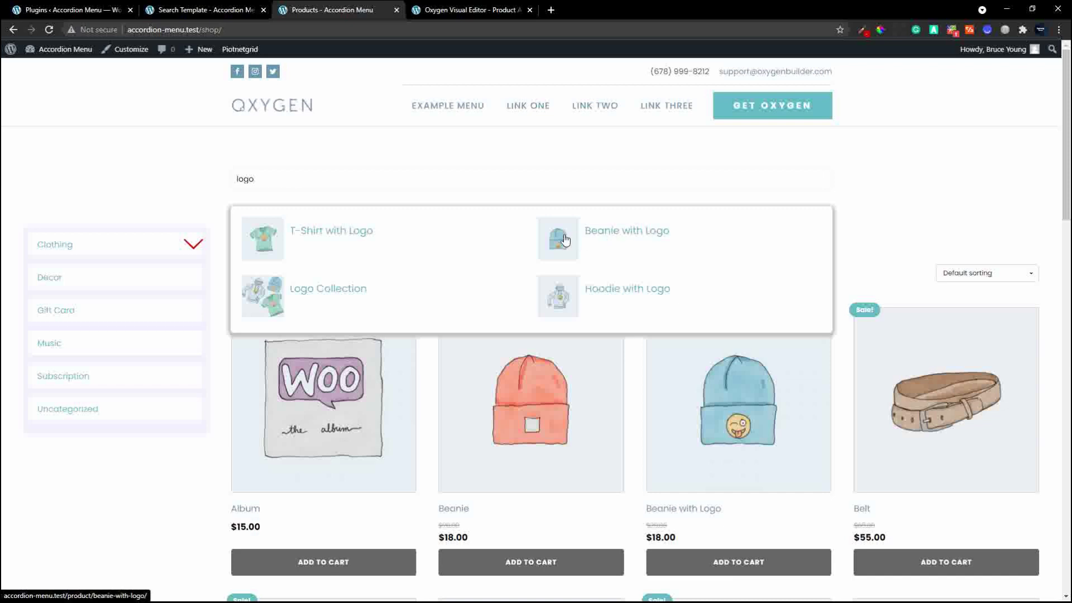
click(272, 246)
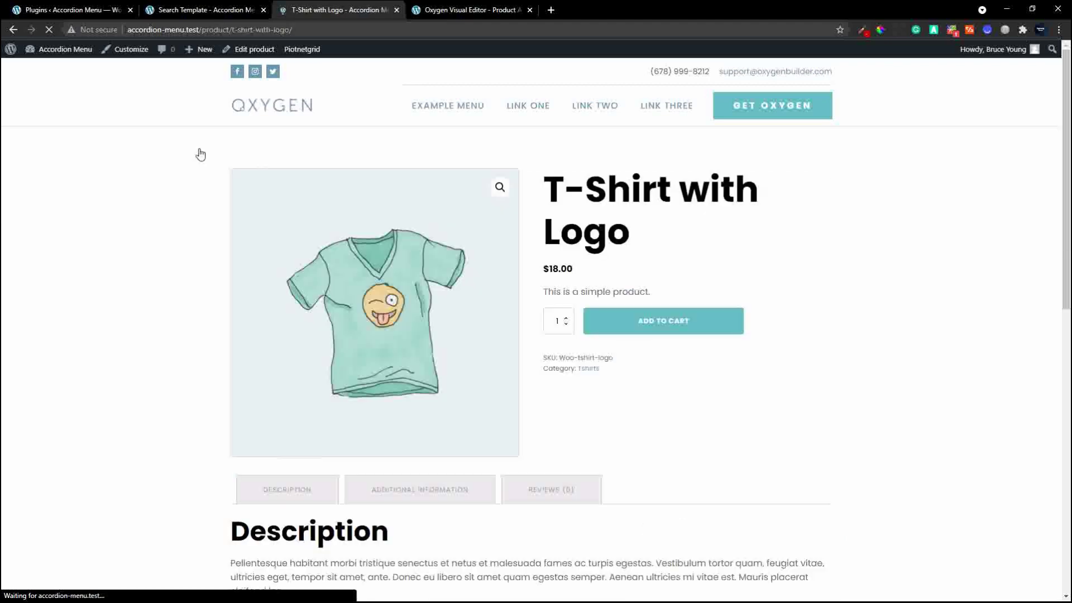
click(13, 29)
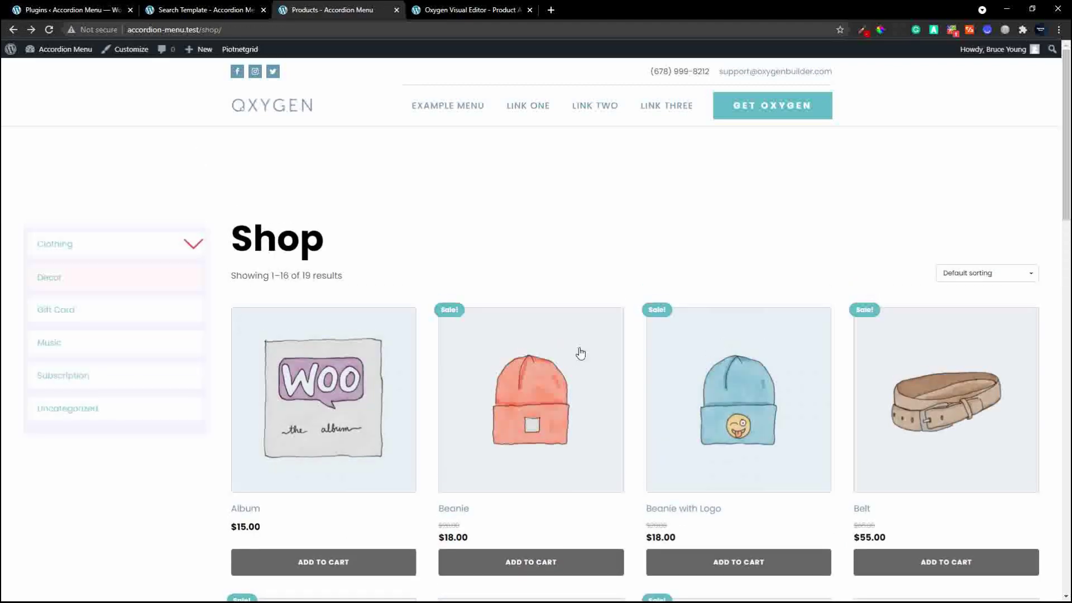
click(395, 176)
click(1006, 9)
mouse_move(249, 601)
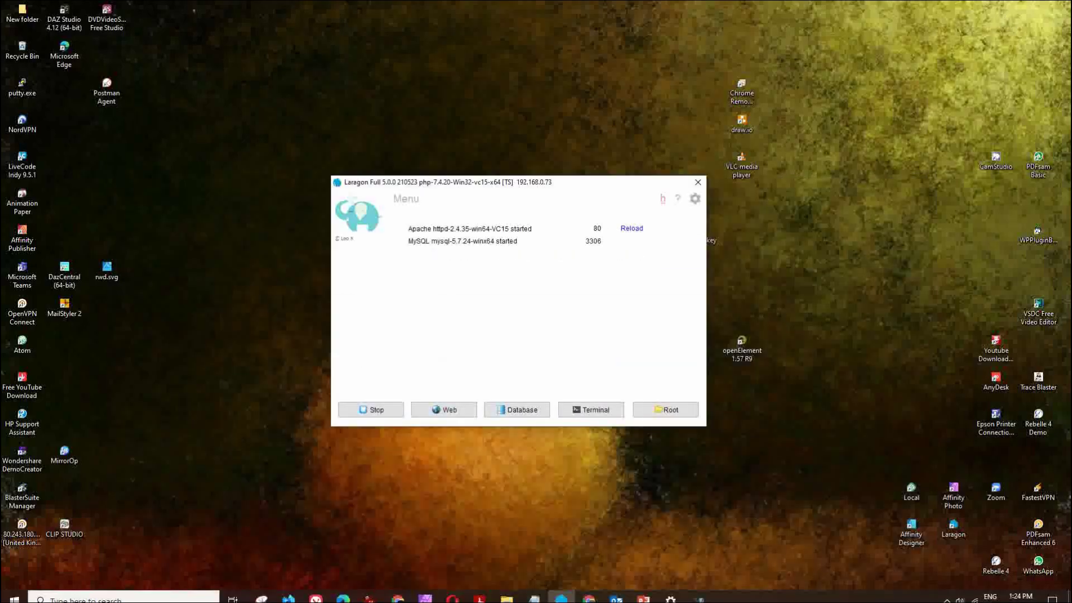
click(701, 593)
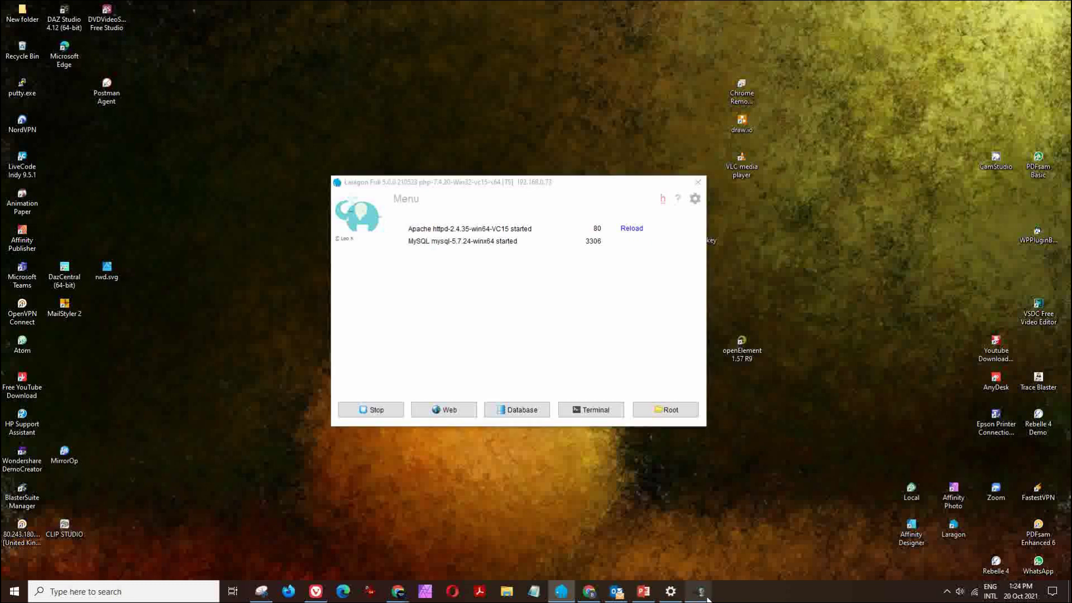